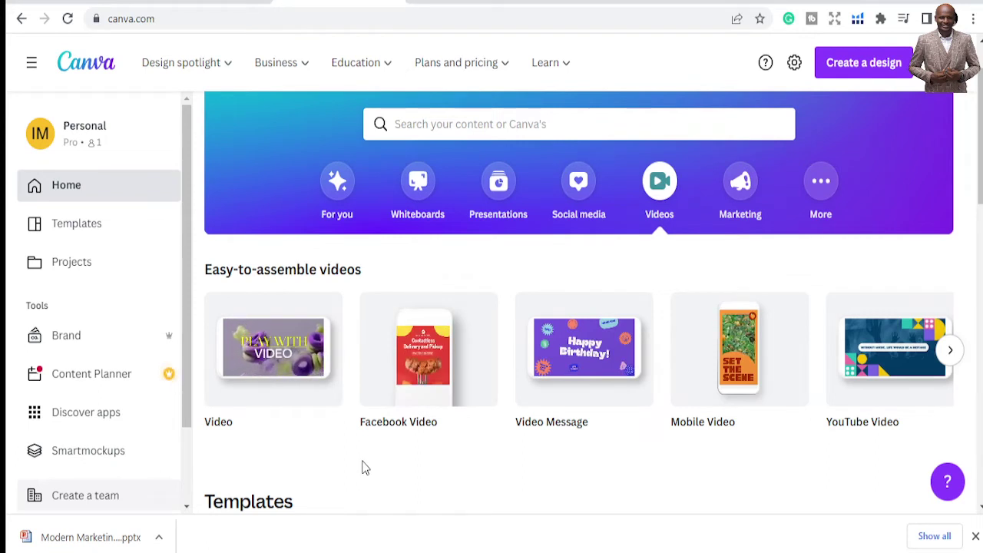
# - Browse the easy-to-assemble video formats and create a blank design with the Video format
pyautogui.moveTo(233, 397)
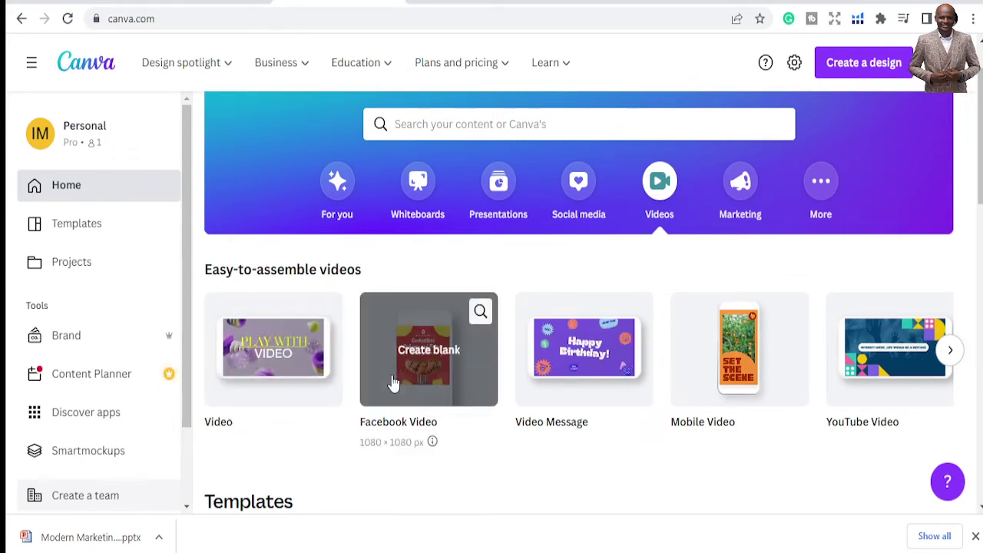
pyautogui.moveTo(559, 391)
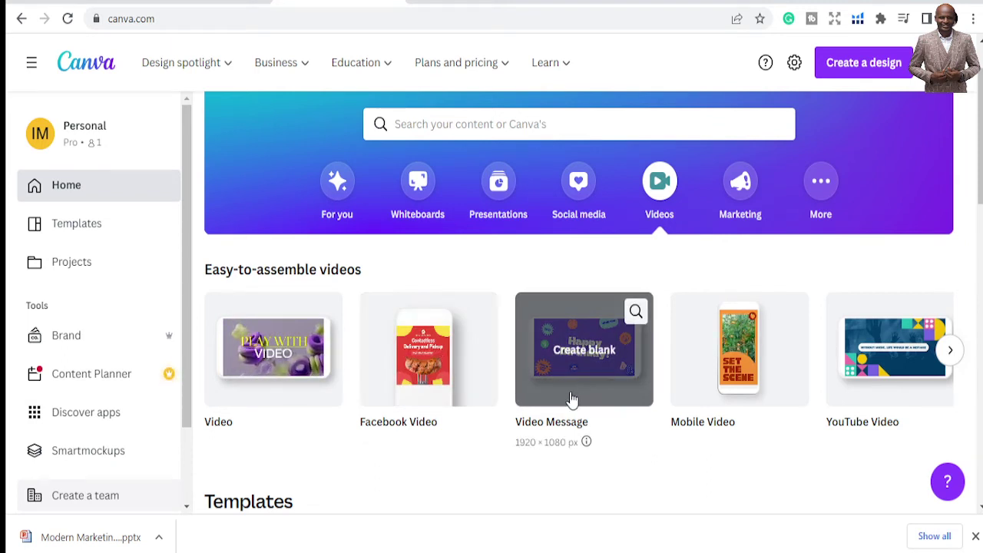
pyautogui.click(949, 352)
pyautogui.click(949, 352)
pyautogui.moveTo(452, 355)
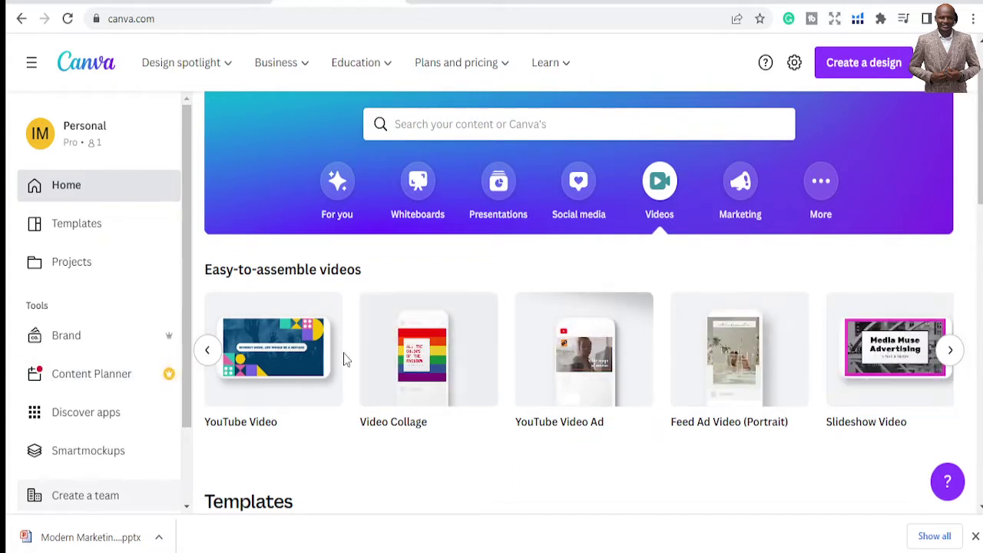
pyautogui.click(207, 350)
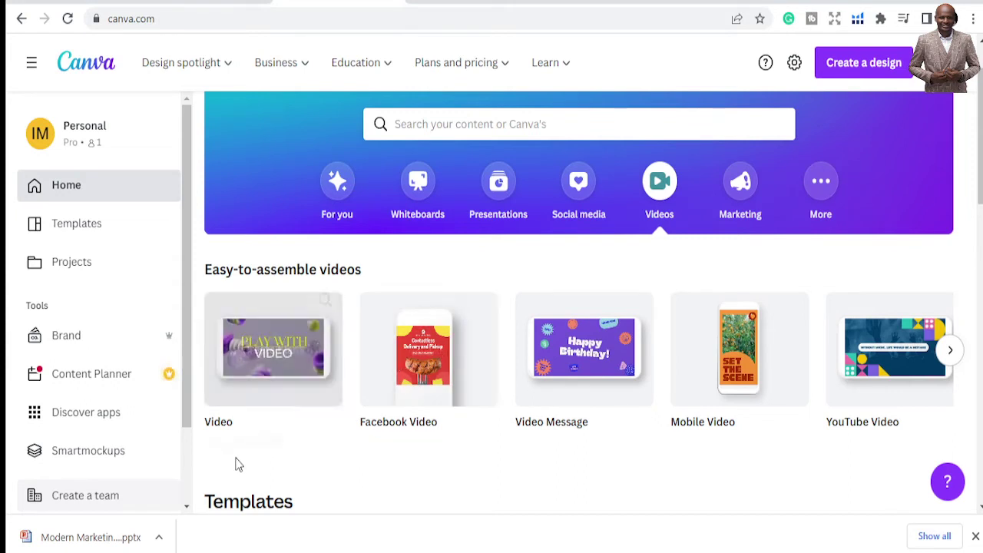
pyautogui.click(271, 355)
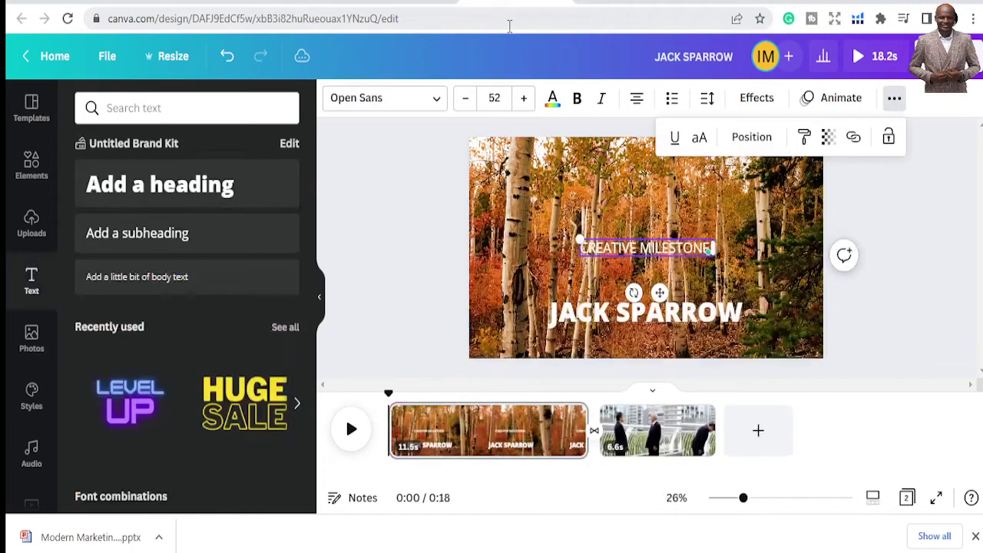
# - Search Google for "leadership quotes" and open the Forbes article "100 Best Quotes On Leadership" at its list of quotes
pyautogui.click(509, 26)
pyautogui.write('lead')
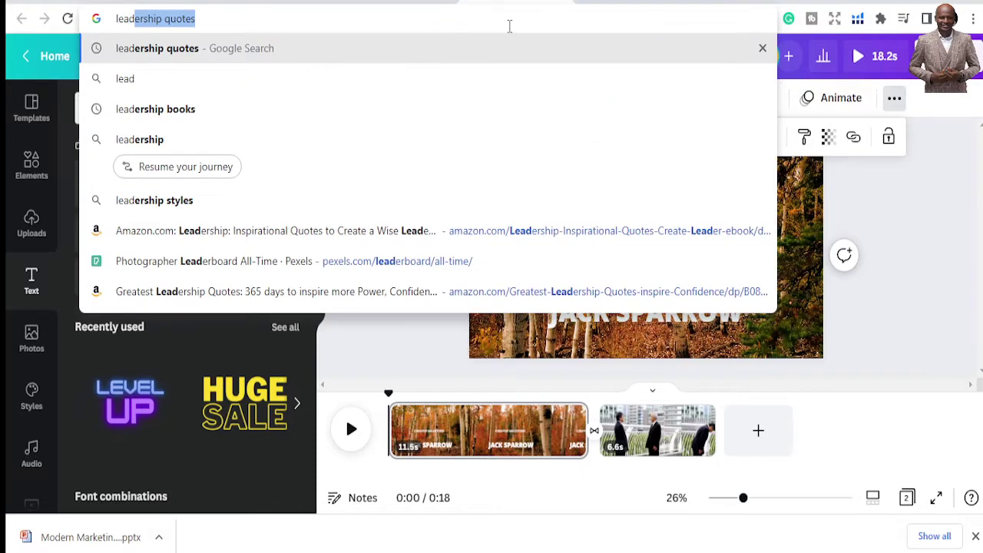
pyautogui.press('Return')
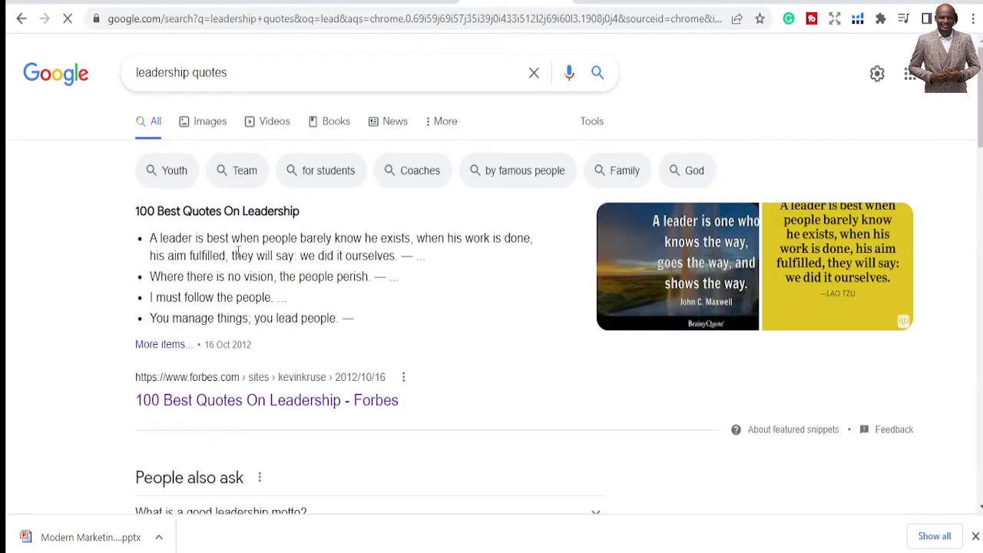
pyautogui.click(228, 403)
pyautogui.scroll(-6, 500, 373)
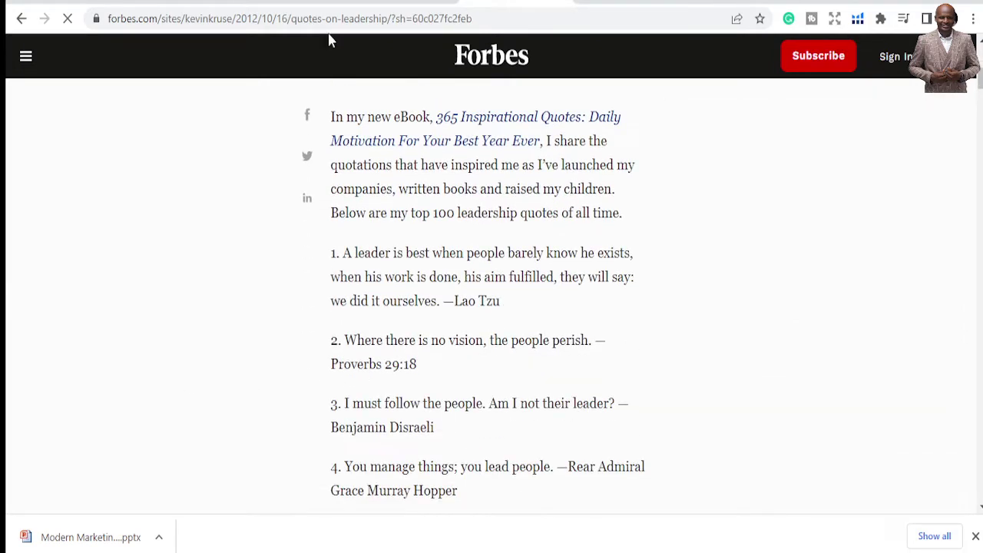
# - Return to the blank Canva video design and set the page background to a custom dark maroon colour
pyautogui.click(406, 2)
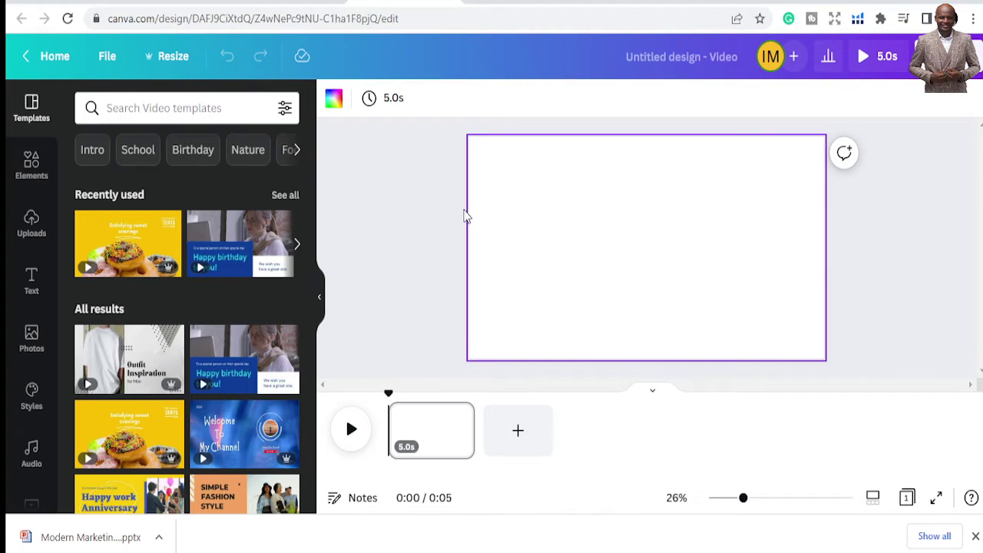
pyautogui.click(334, 97)
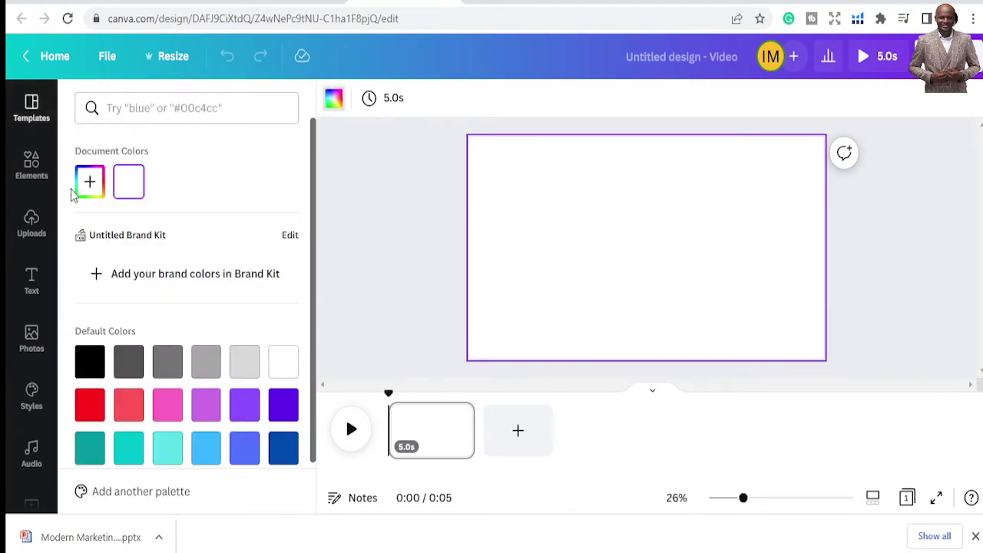
pyautogui.click(92, 182)
pyautogui.moveTo(184, 256)
pyautogui.mouseDown()
pyautogui.moveTo(235, 277)
pyautogui.moveTo(225, 250)
pyautogui.moveTo(177, 241)
pyautogui.moveTo(184, 267)
pyautogui.mouseUp()
pyautogui.click(373, 226)
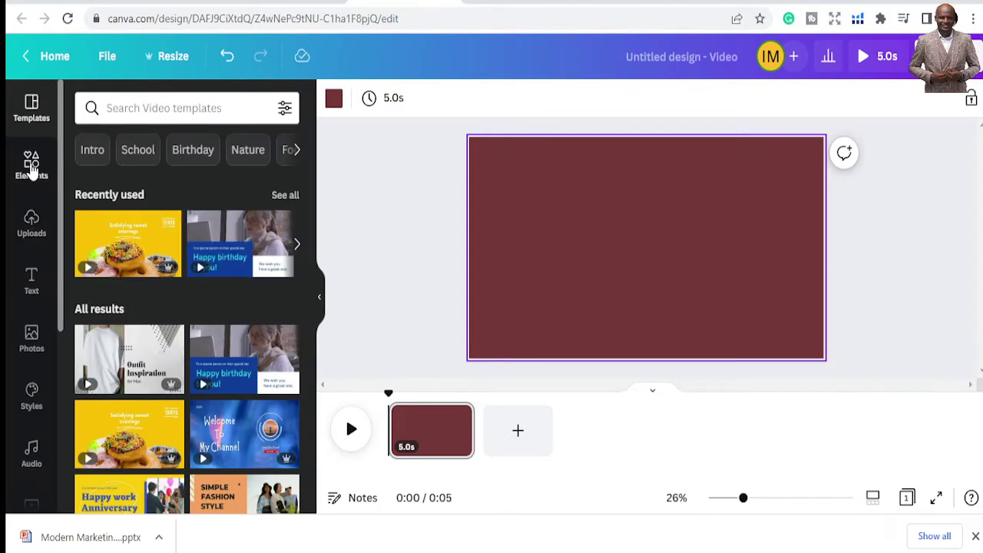
# - Search the elements for "quotes" and place the teal opening quotation marks, reduced in size, in the page's upper-left corner
pyautogui.click(30, 168)
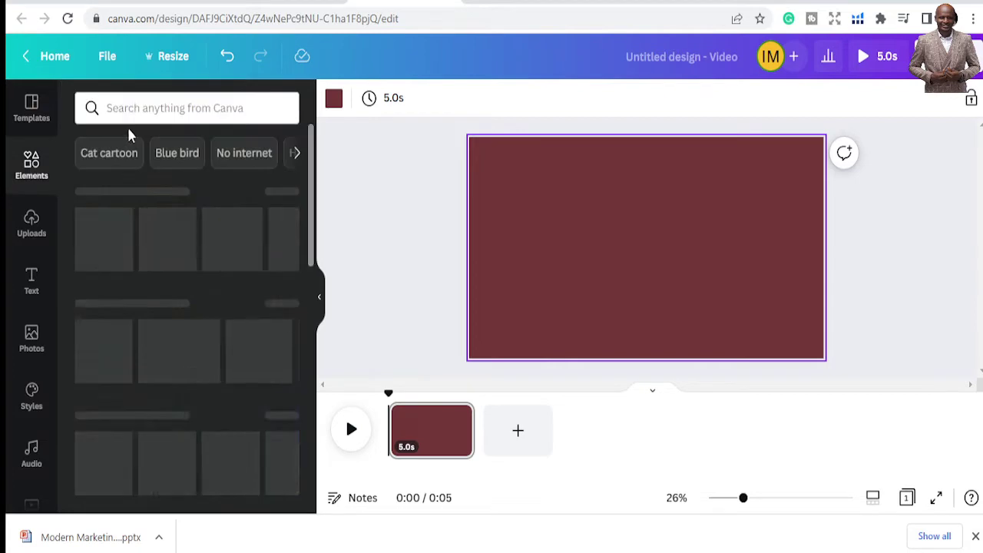
pyautogui.click(136, 108)
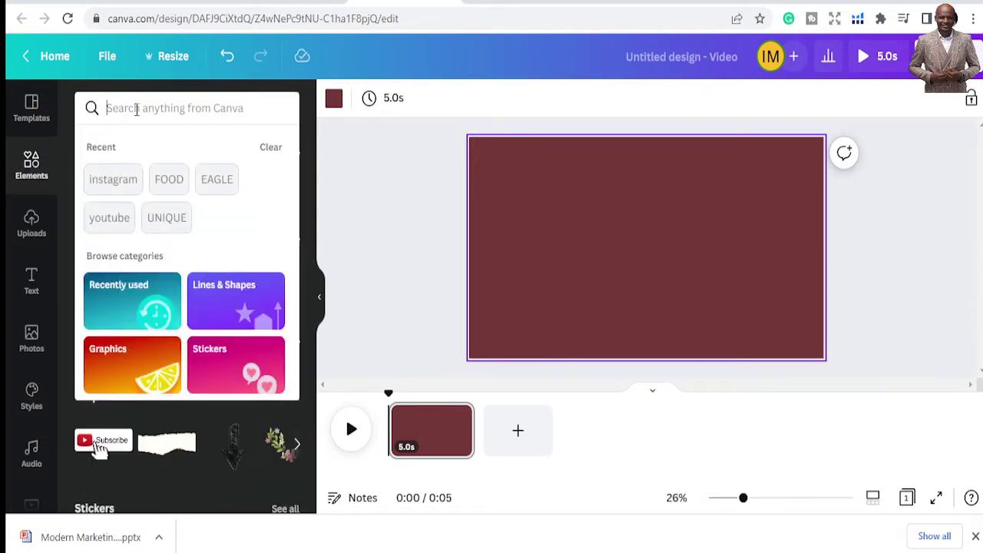
pyautogui.write('quotes')
pyautogui.press('Return')
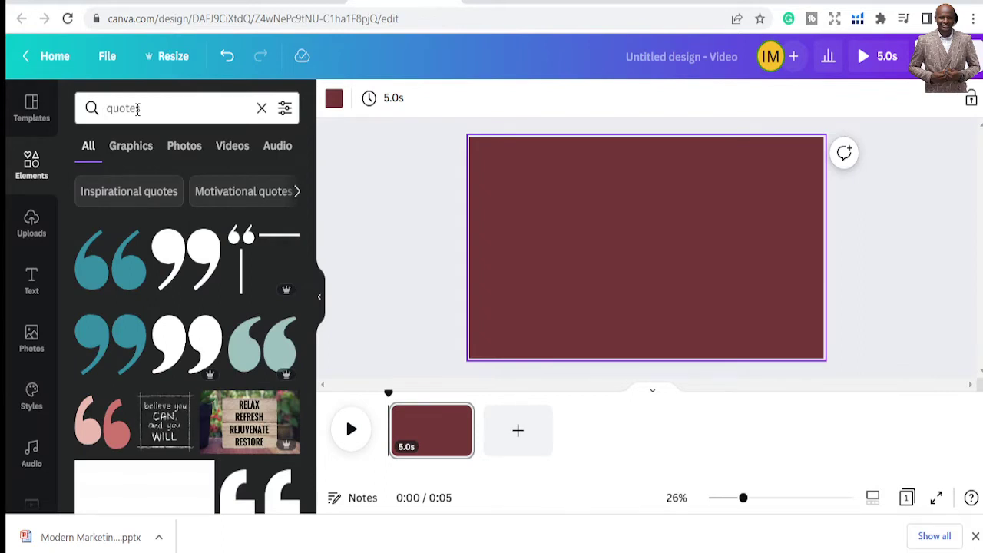
pyautogui.click(105, 269)
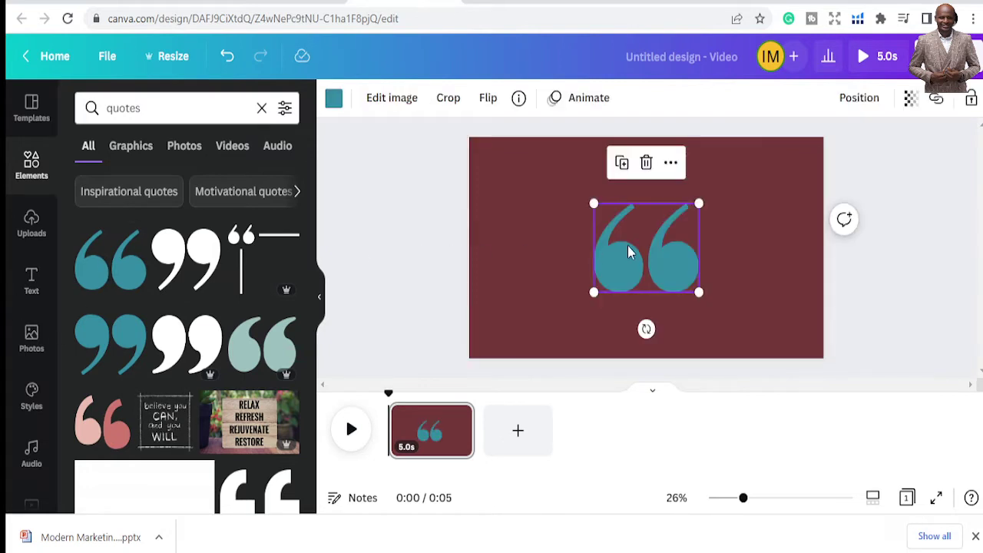
pyautogui.moveTo(592, 203); pyautogui.dragTo(510, 177)
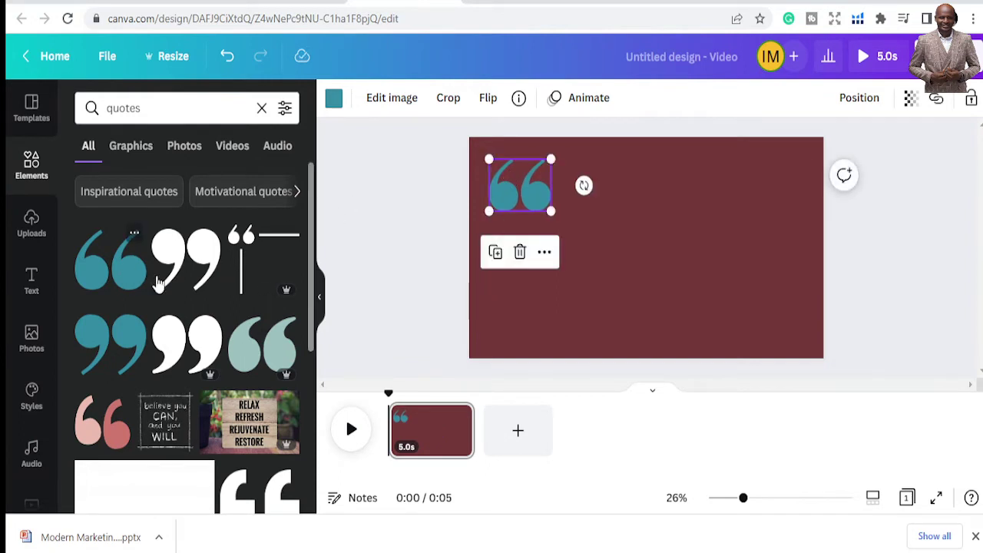
# - Add the matching teal closing quotation marks and place them, reduced in size, in the page's lower-right corner
pyautogui.click(126, 361)
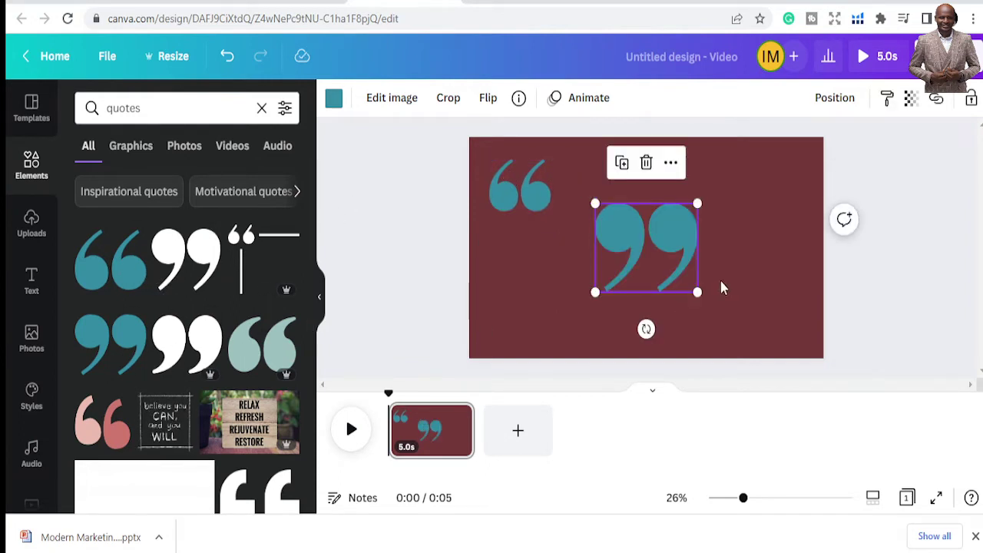
pyautogui.moveTo(598, 200); pyautogui.dragTo(770, 296)
pyautogui.click(641, 265)
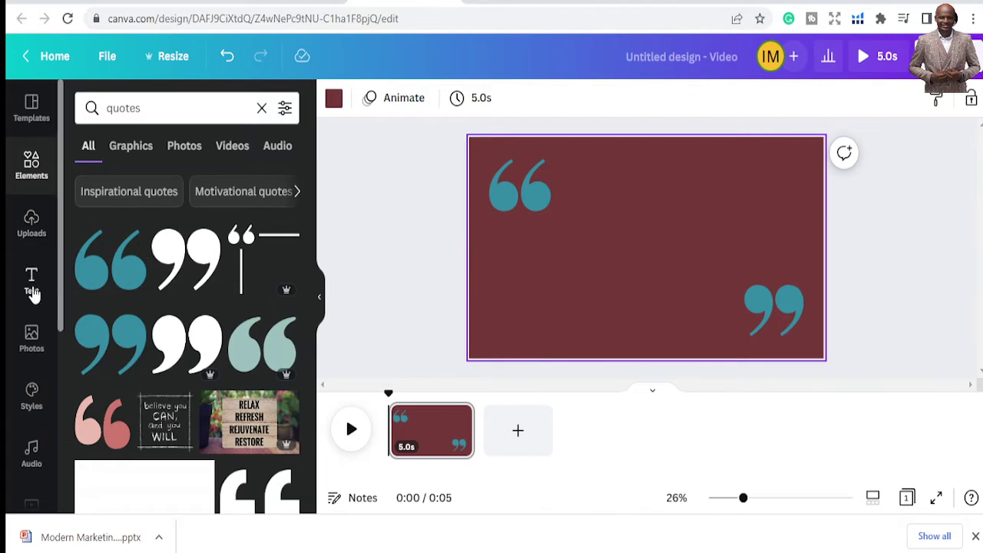
# - Add a heading text box to the page and select its placeholder text
pyautogui.click(32, 280)
pyautogui.click(137, 198)
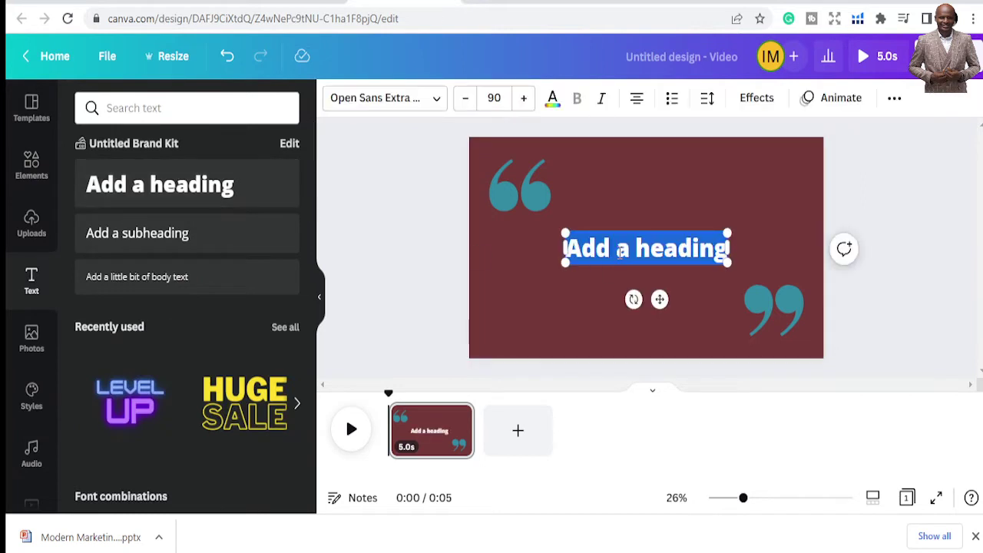
pyautogui.click(618, 252)
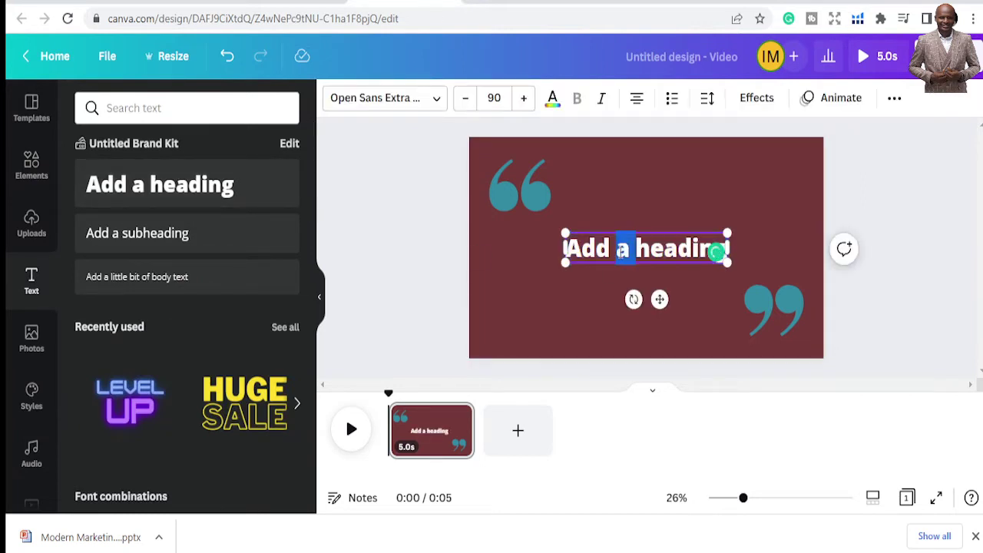
pyautogui.tripleClick(620, 252)
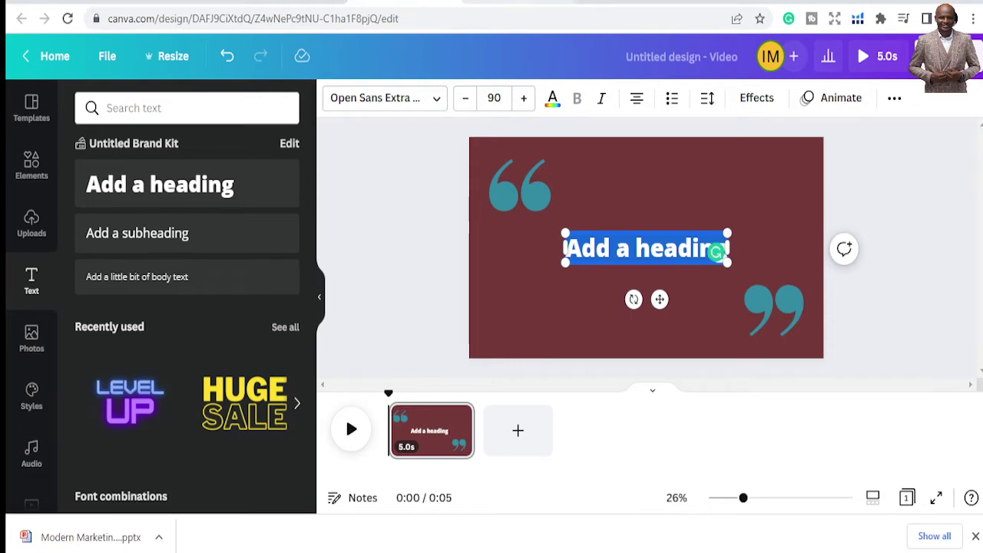
# - Switch to the Forbes article and copy the third quote with its Benjamin Disraeli attribution, leaving out the number
pyautogui.click(511, 6)
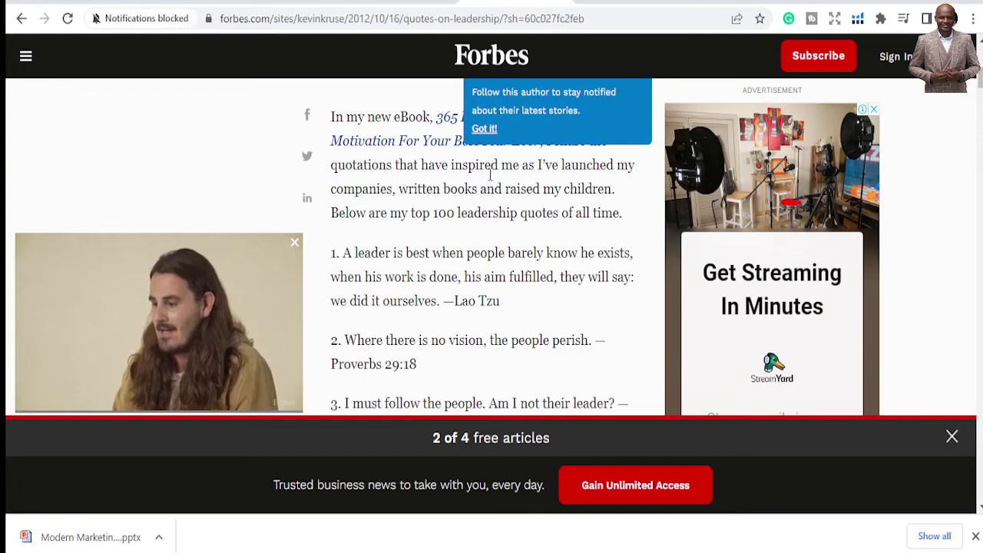
pyautogui.scroll(-2, 515, 353)
pyautogui.scroll(2, 515, 354)
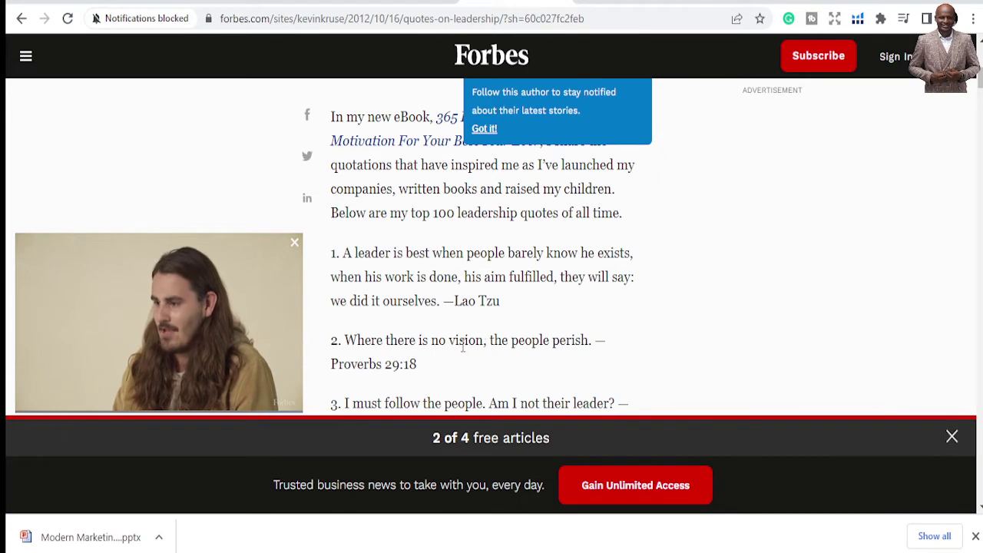
pyautogui.scroll(-2, 426, 364)
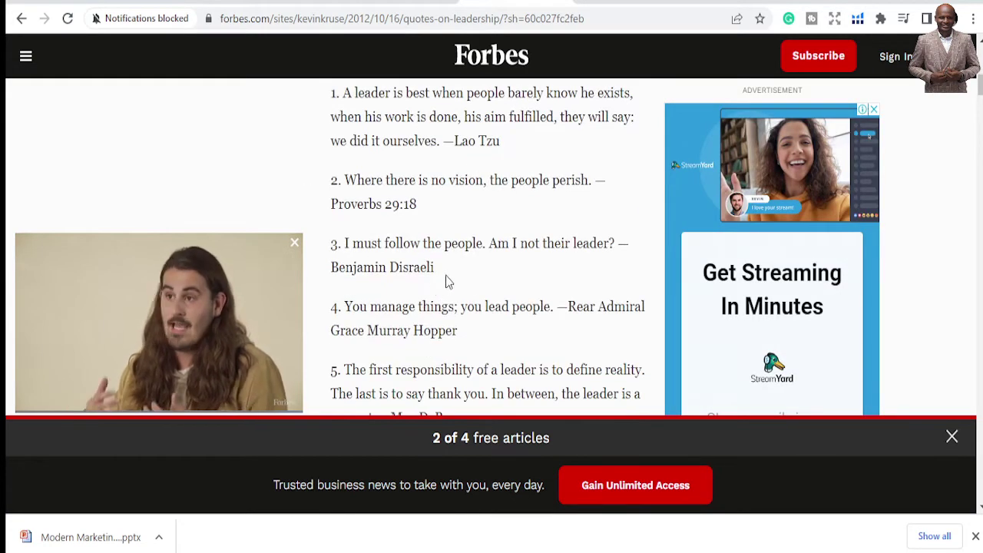
pyautogui.moveTo(449, 277); pyautogui.dragTo(344, 245)
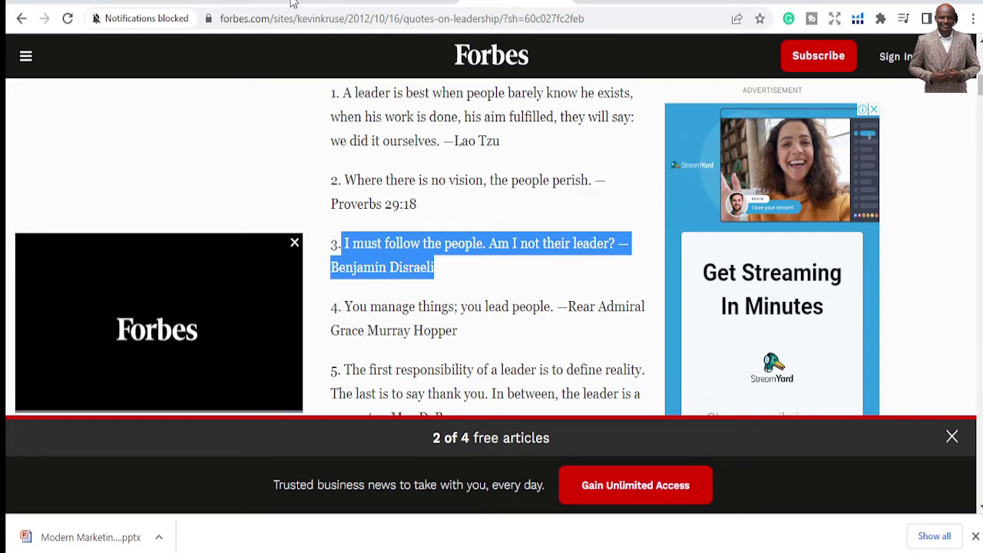
# - Replace the Canva heading placeholder with "I must follow the people. Am I not their leader? —Benjamin Disraeli"
pyautogui.click(402, 2)
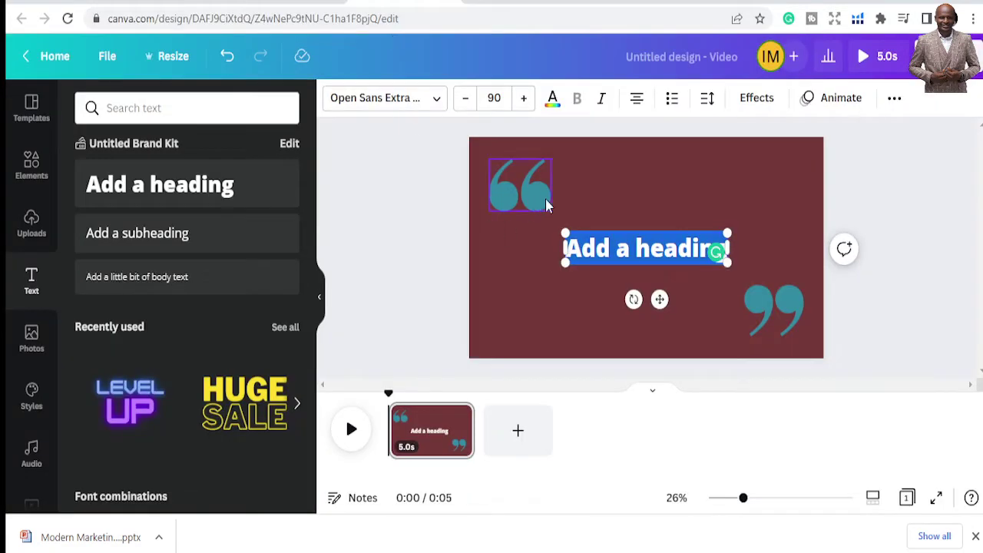
pyautogui.tripleClick(639, 248)
pyautogui.write('I must follow the people. Am I not their leader? —Benjamin Disraeli')
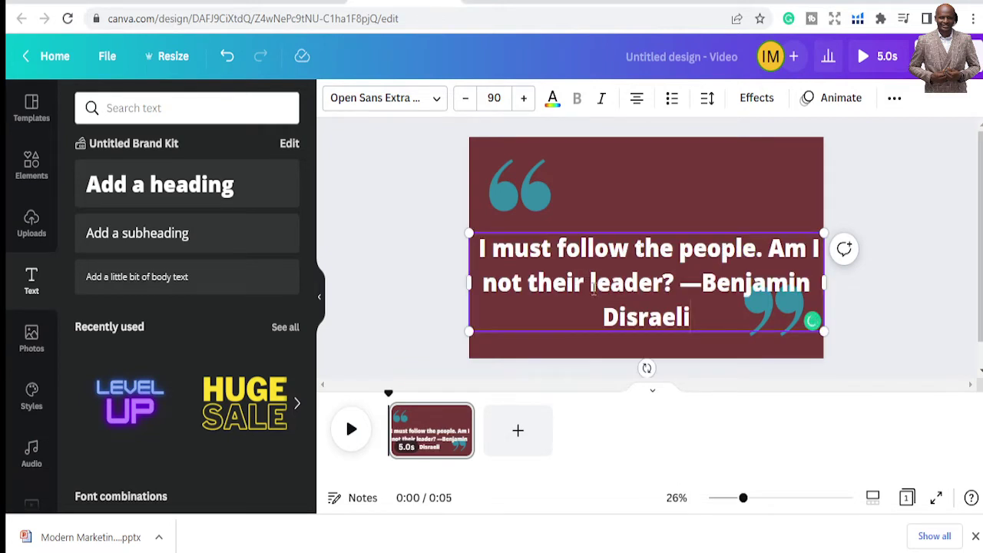
# - Shrink the quote text to about size 63 and centre it between the opening and closing quotation marks
pyautogui.moveTo(470, 235); pyautogui.dragTo(550, 255)
pyautogui.click(675, 220)
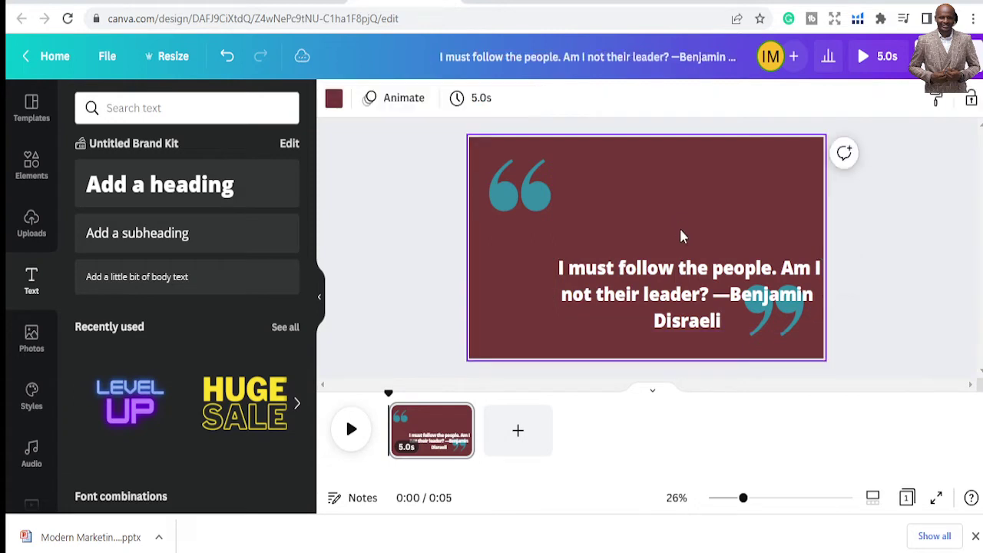
pyautogui.click(688, 264)
pyautogui.moveTo(689, 265); pyautogui.dragTo(648, 226)
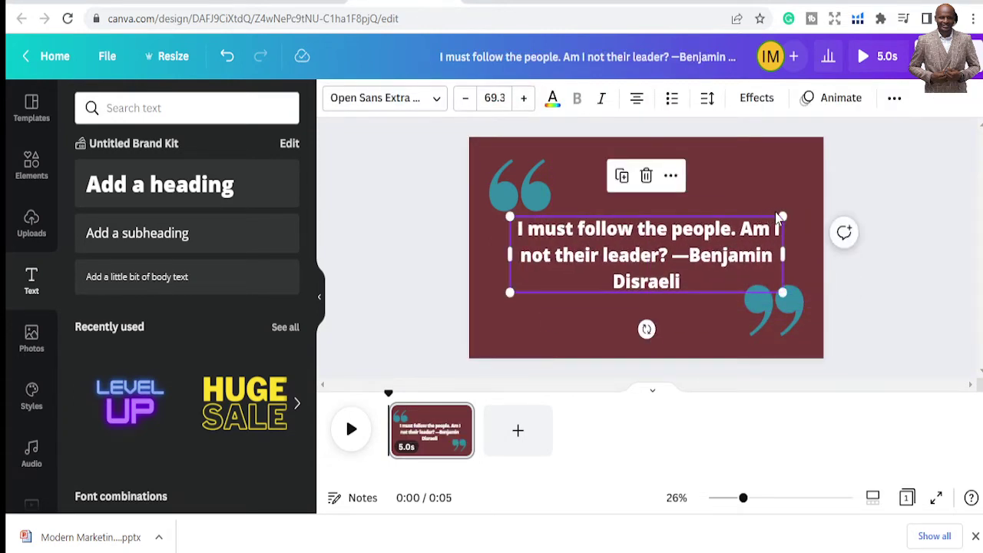
pyautogui.moveTo(780, 215); pyautogui.dragTo(759, 223)
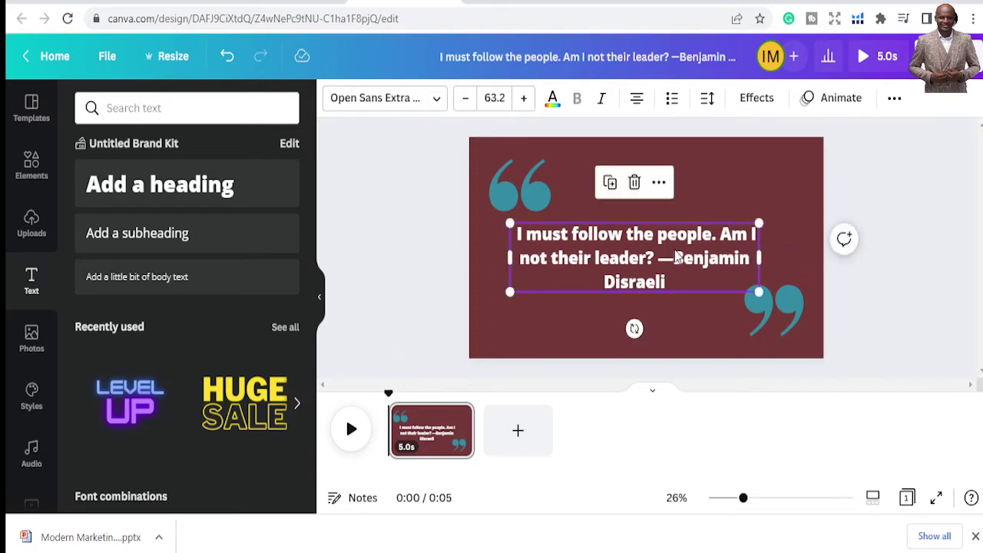
pyautogui.moveTo(674, 245); pyautogui.dragTo(679, 250)
pyautogui.click(438, 237)
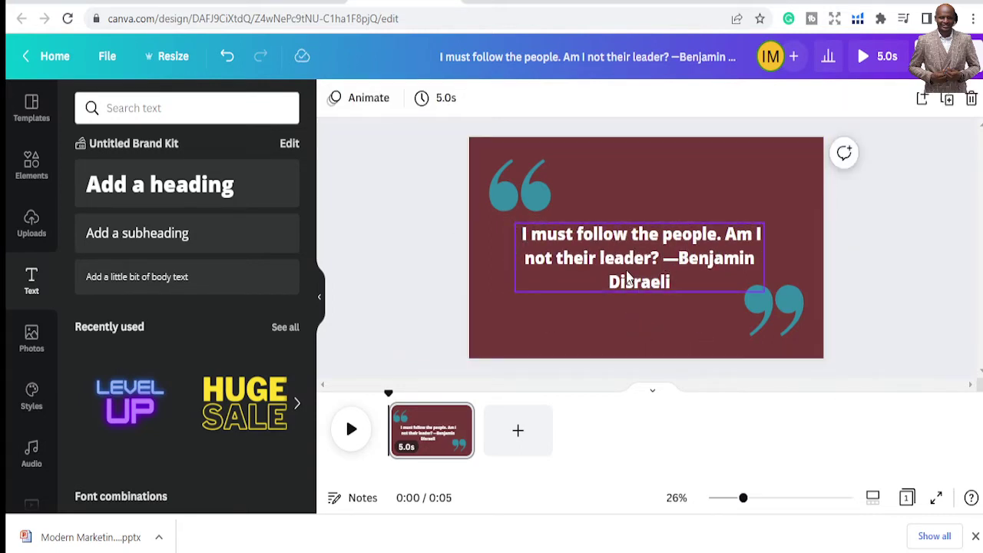
pyautogui.click(494, 343)
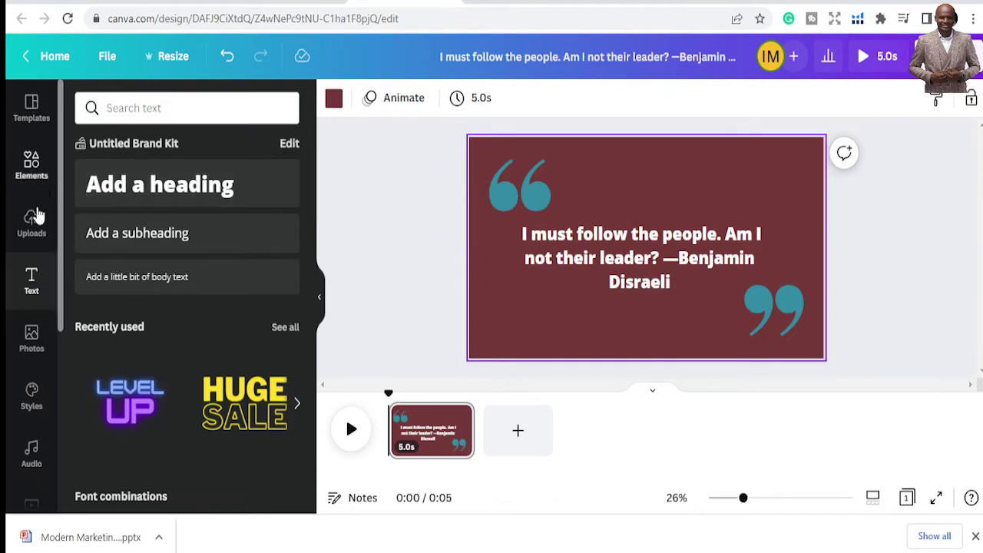
pyautogui.scroll(-3, 77, 330)
pyautogui.scroll(-2, 55, 405)
pyautogui.scroll(2, 56, 404)
pyautogui.scroll(3, 177, 345)
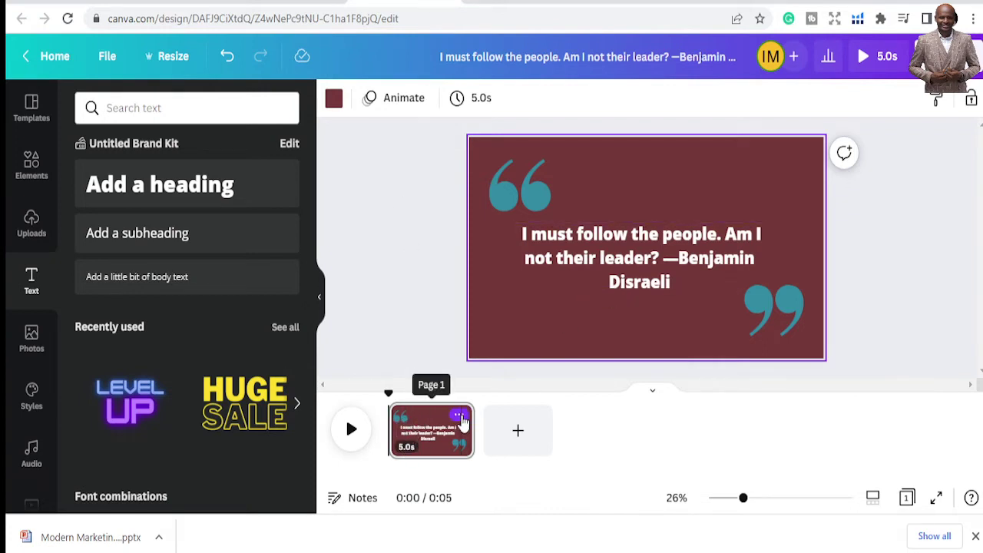
# - Trim the page's duration in the timeline to 3.7 seconds
pyautogui.moveTo(467, 426); pyautogui.dragTo(452, 430)
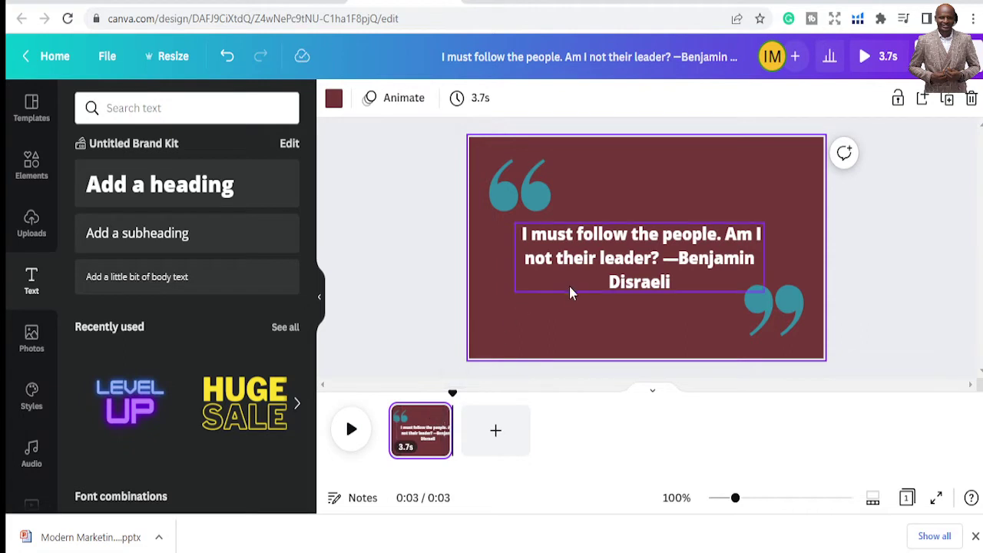
pyautogui.click(550, 282)
pyautogui.click(410, 274)
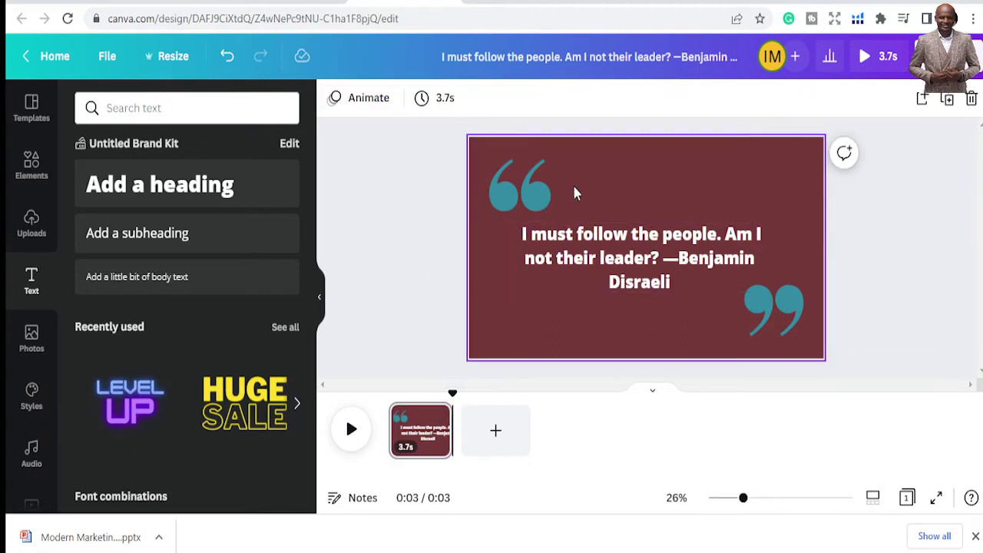
pyautogui.click(601, 253)
pyautogui.click(404, 272)
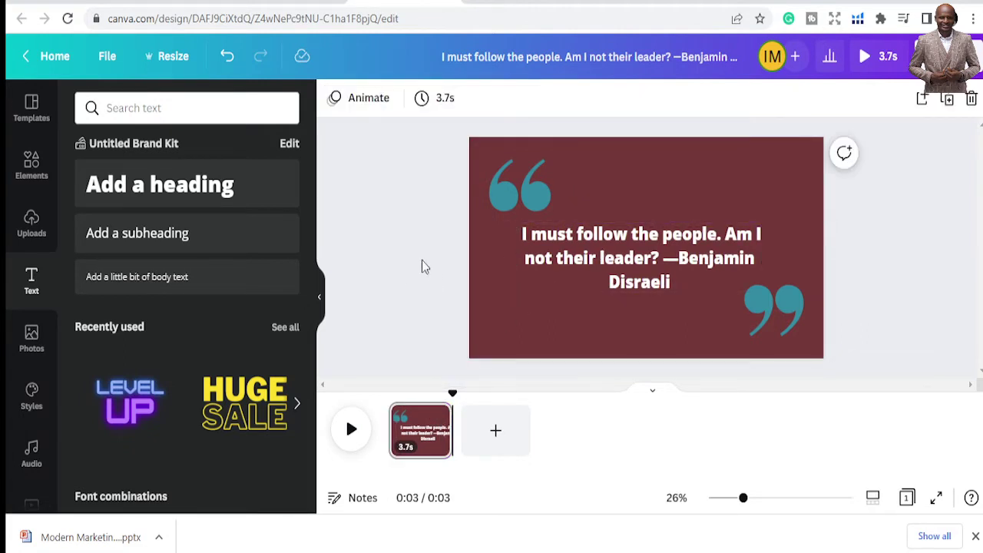
pyautogui.click(200, 107)
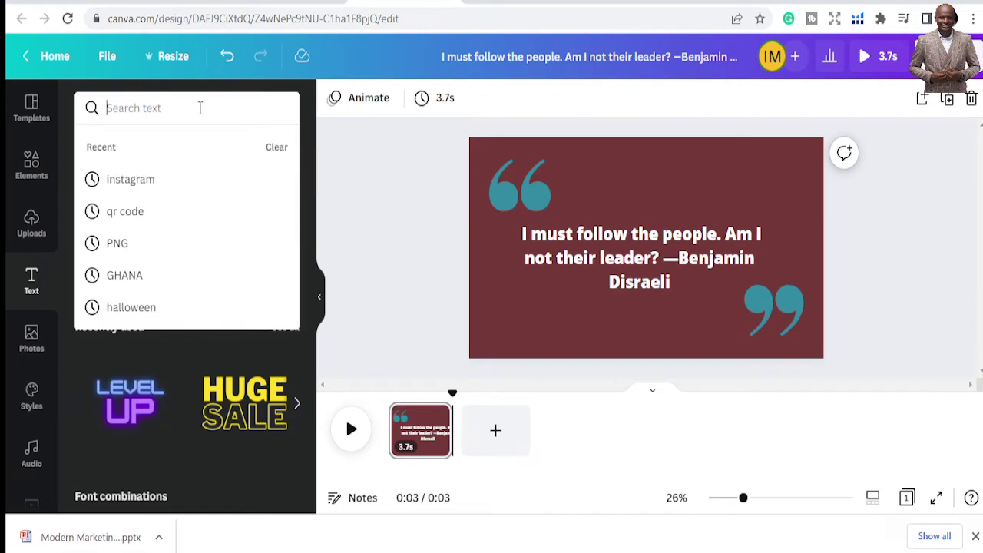
pyautogui.write('fire')
pyautogui.press('Return')
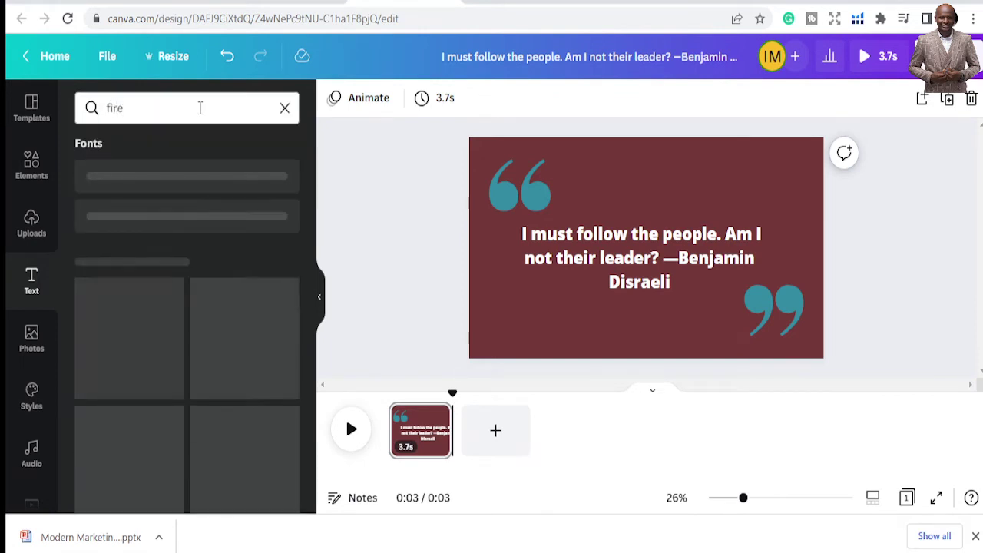
# - Search the elements library for "fire" and look through the results for an animated flame
pyautogui.click(15, 165)
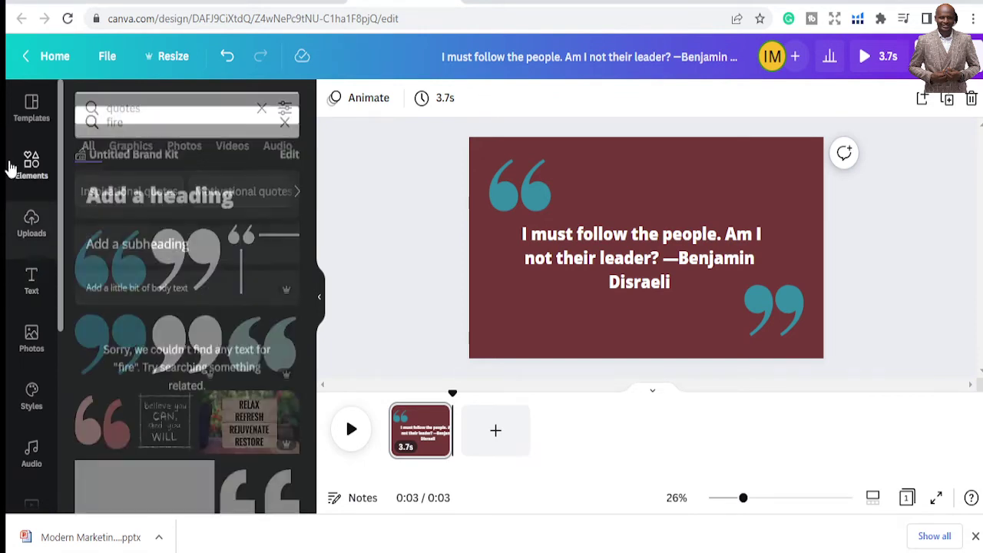
pyautogui.click(134, 119)
pyautogui.doubleClick(134, 118)
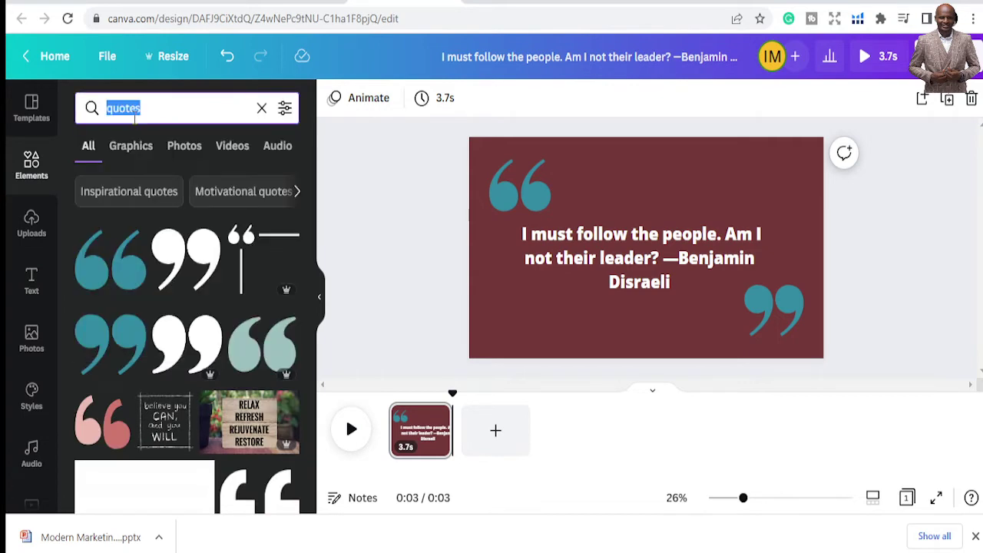
pyautogui.write('fire')
pyautogui.press('Return')
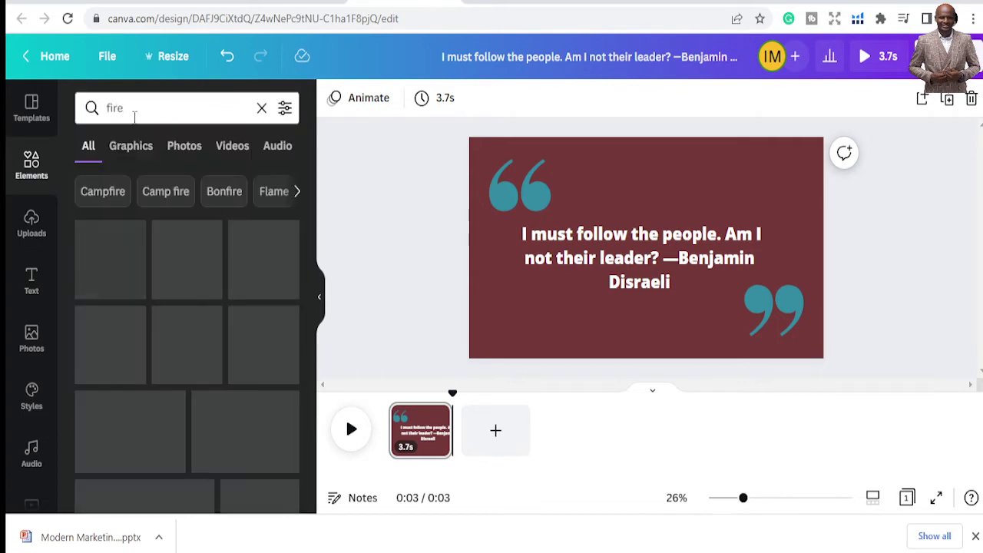
pyautogui.scroll(-3, 178, 342)
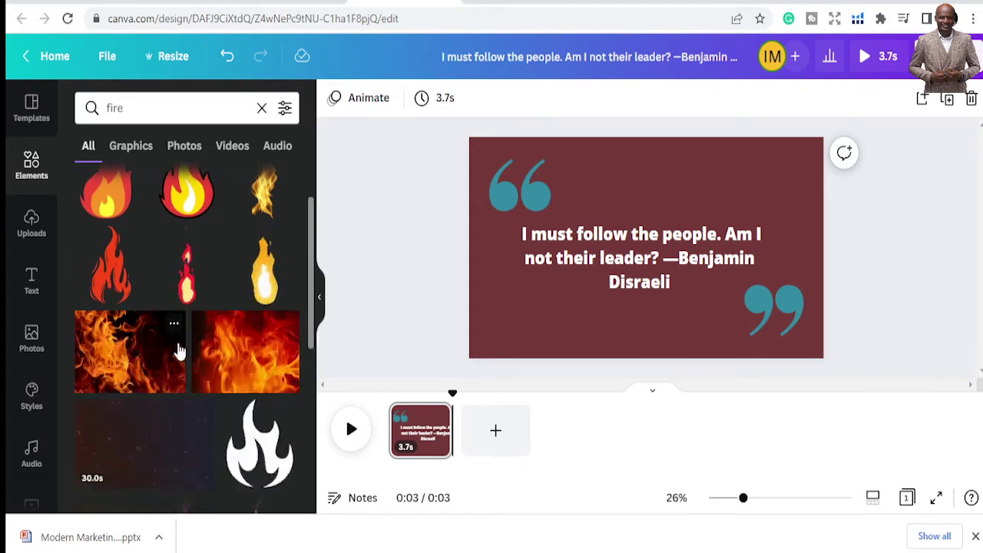
pyautogui.scroll(-4, 184, 358)
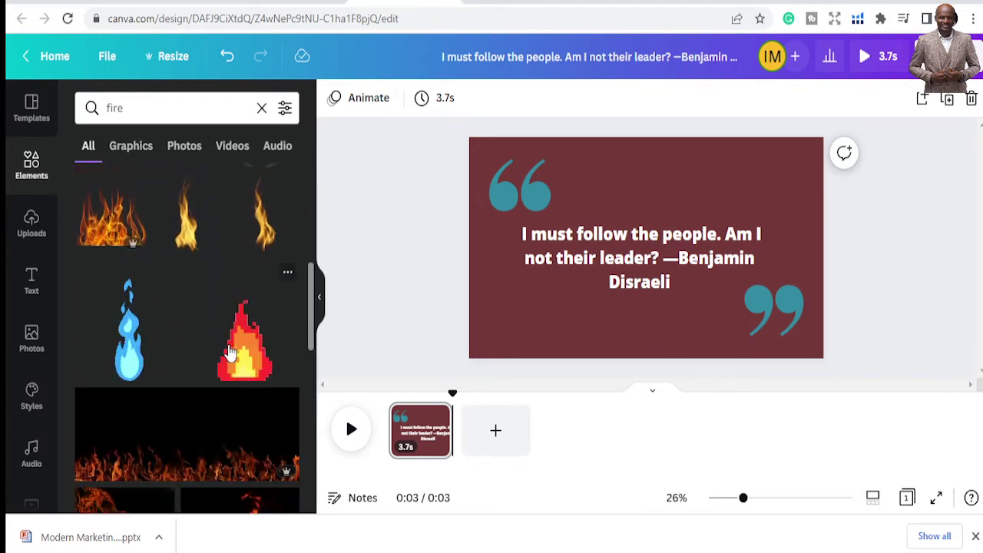
# - Try the red pixel flame on the quote page, shrunk and placed below the opening quotation mark, and delete it
pyautogui.click(235, 351)
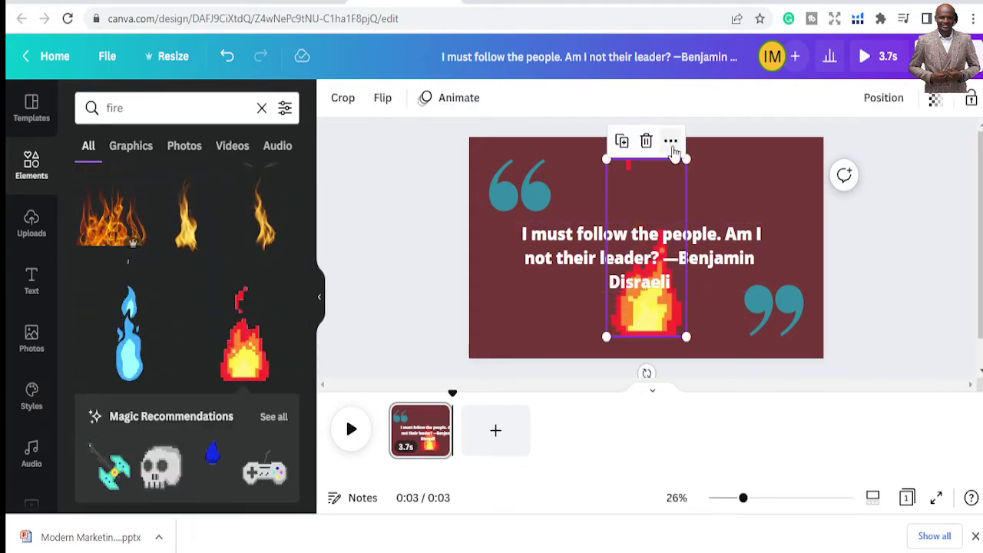
pyautogui.moveTo(687, 173); pyautogui.dragTo(658, 227)
pyautogui.moveTo(627, 325); pyautogui.dragTo(519, 325)
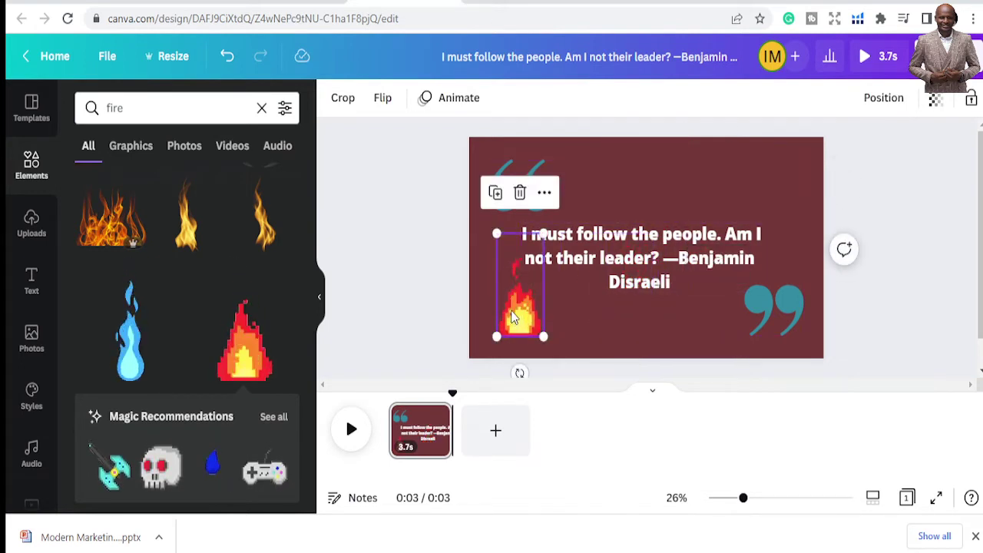
pyautogui.click(519, 193)
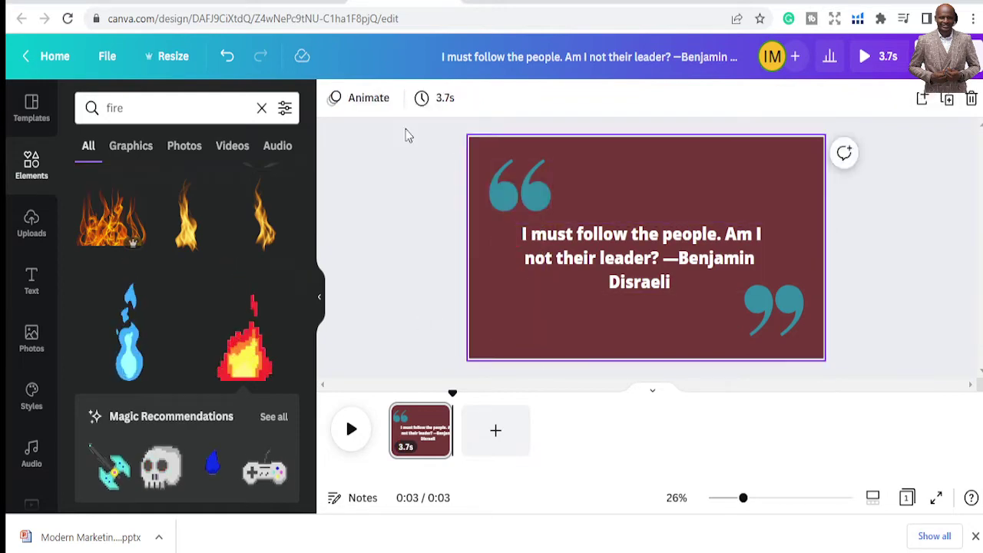
# - Try the Fun page animation on the quote page and preview it
pyautogui.click(367, 97)
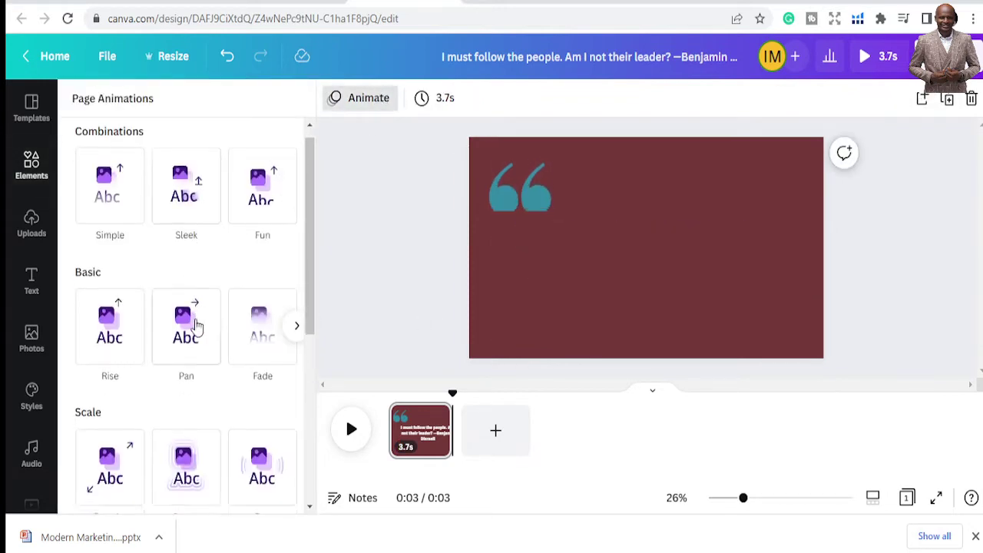
pyautogui.scroll(-5, 208, 345)
pyautogui.scroll(3, 228, 345)
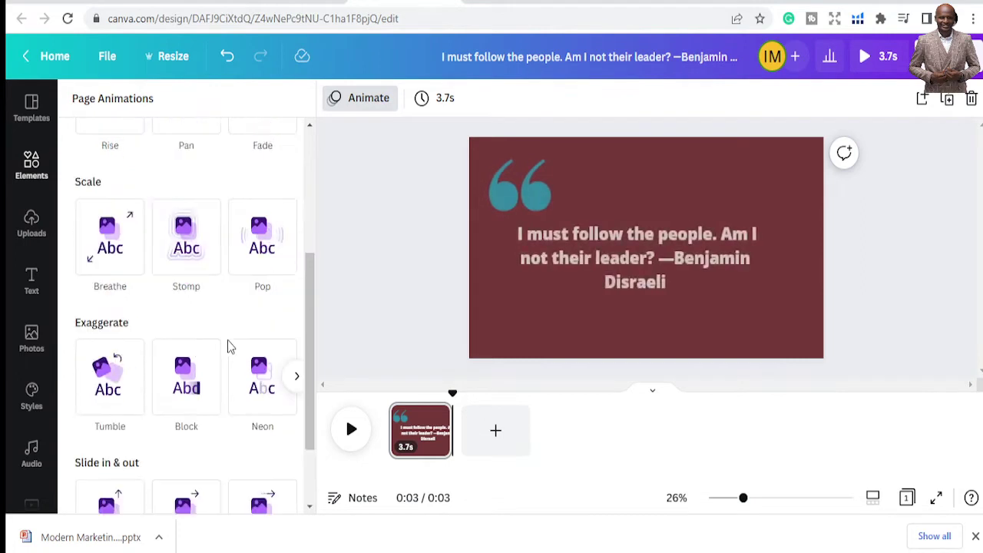
pyautogui.scroll(1, 228, 346)
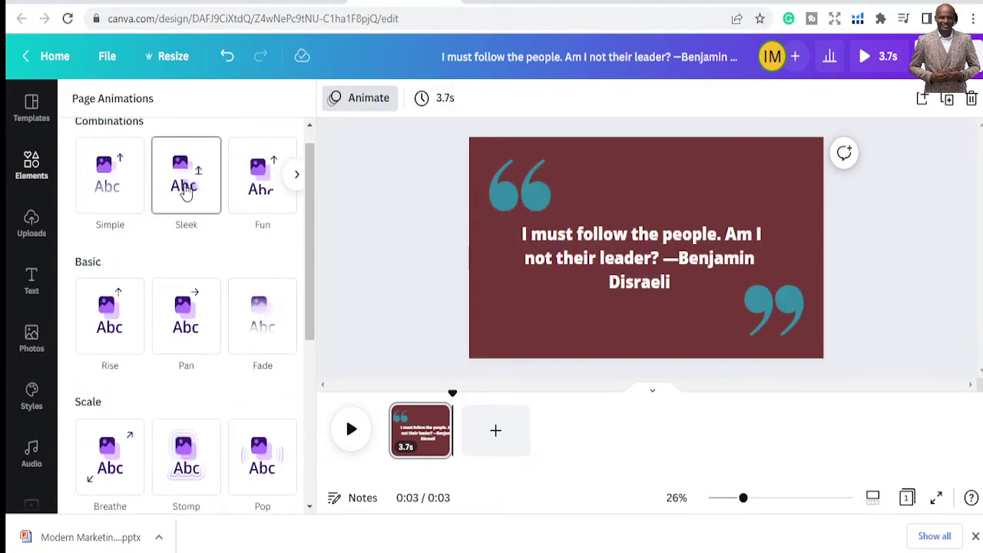
pyautogui.click(269, 189)
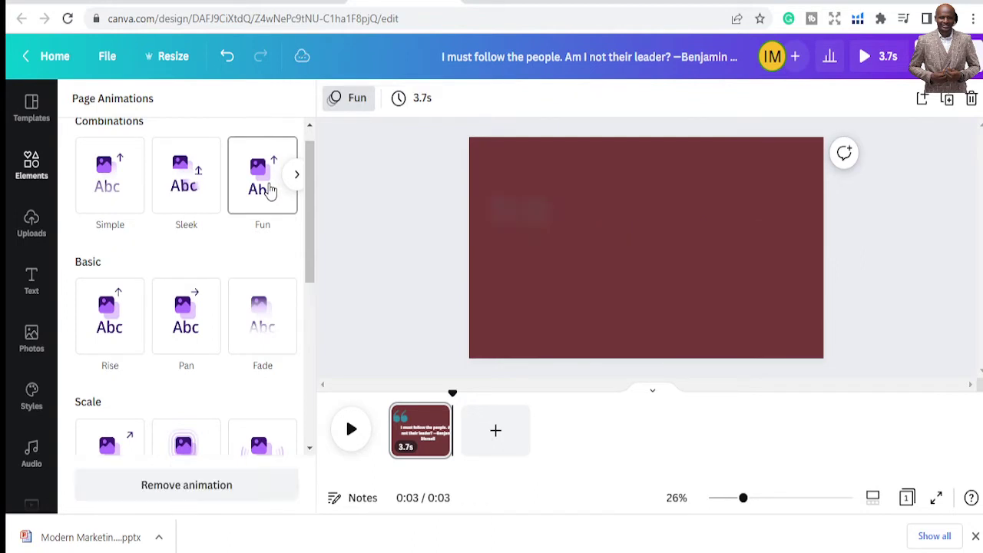
pyautogui.click(353, 430)
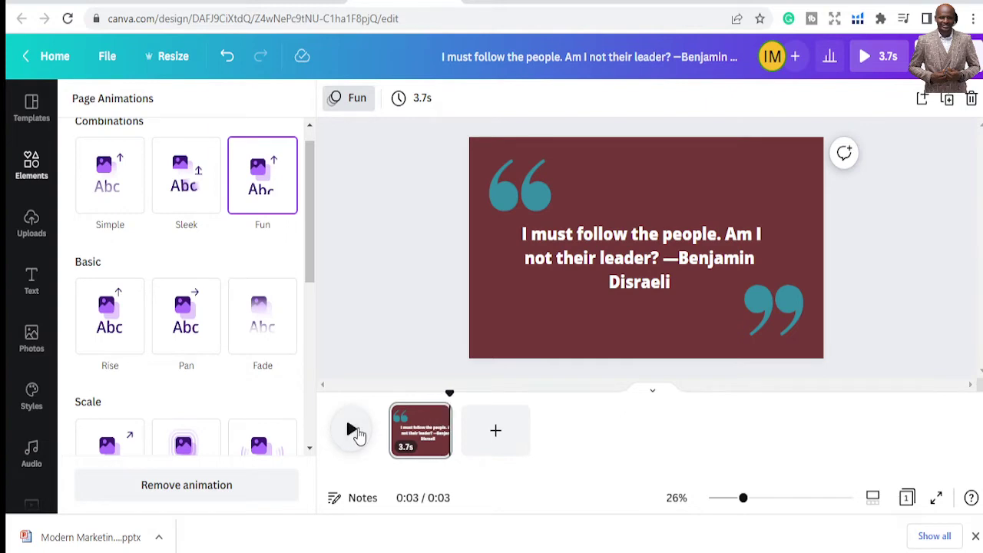
pyautogui.click(354, 430)
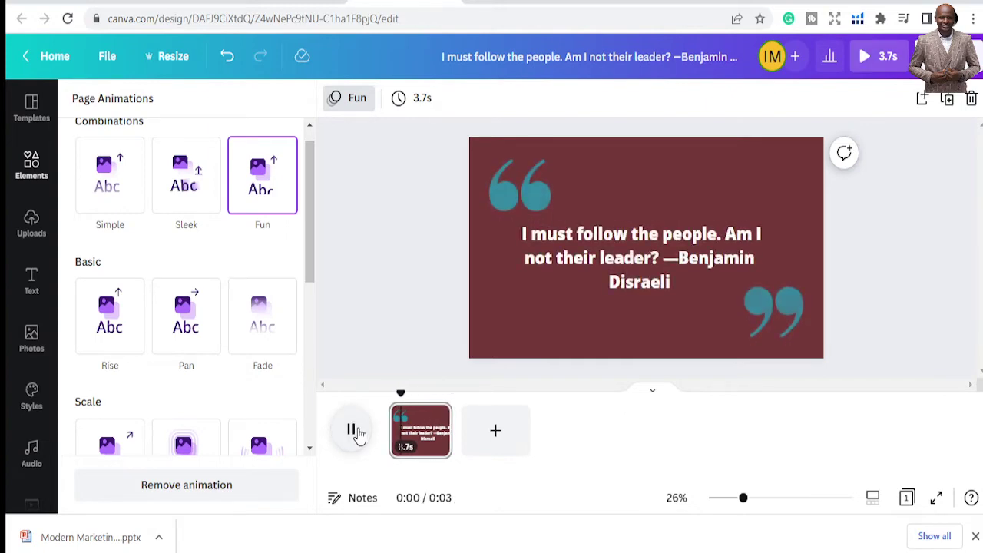
pyautogui.click(353, 430)
# - Apply the Tumble page animation to the quote page, preview it and return the playhead to 0.0 seconds
pyautogui.scroll(-4, 232, 340)
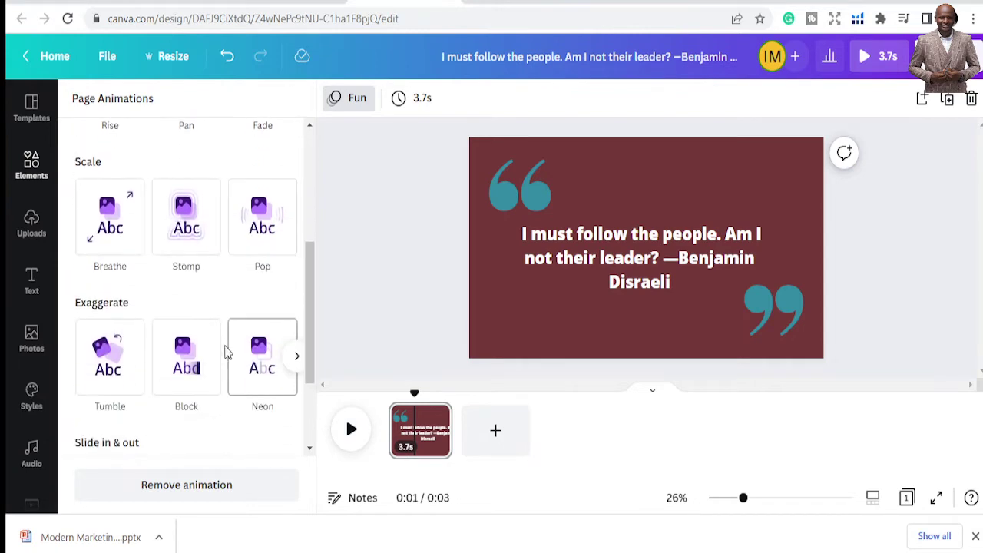
pyautogui.click(126, 361)
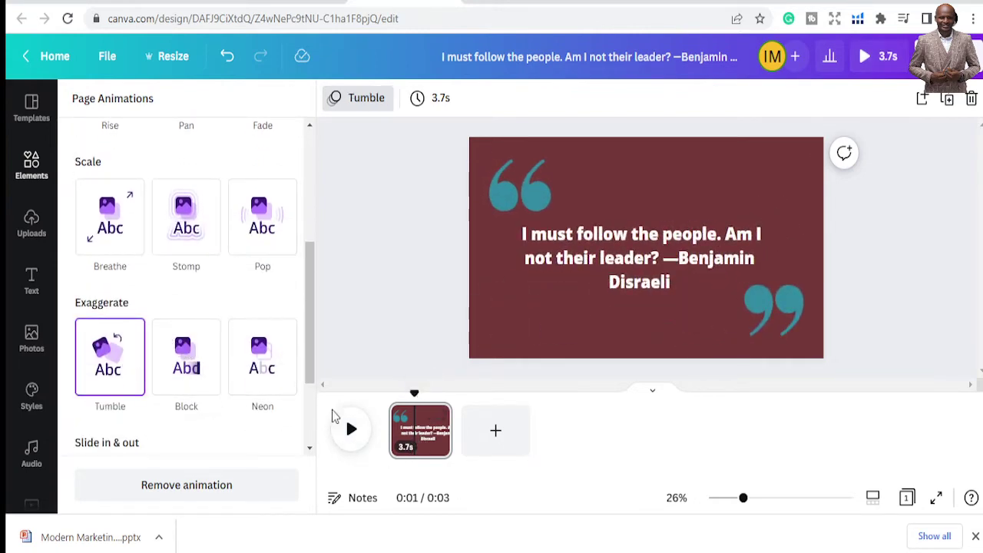
pyautogui.click(348, 431)
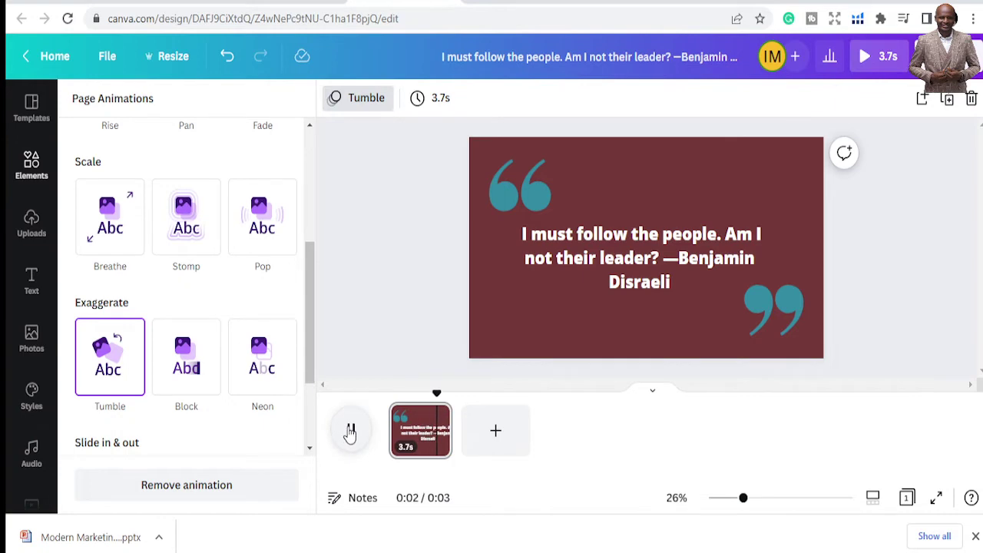
pyautogui.click(350, 432)
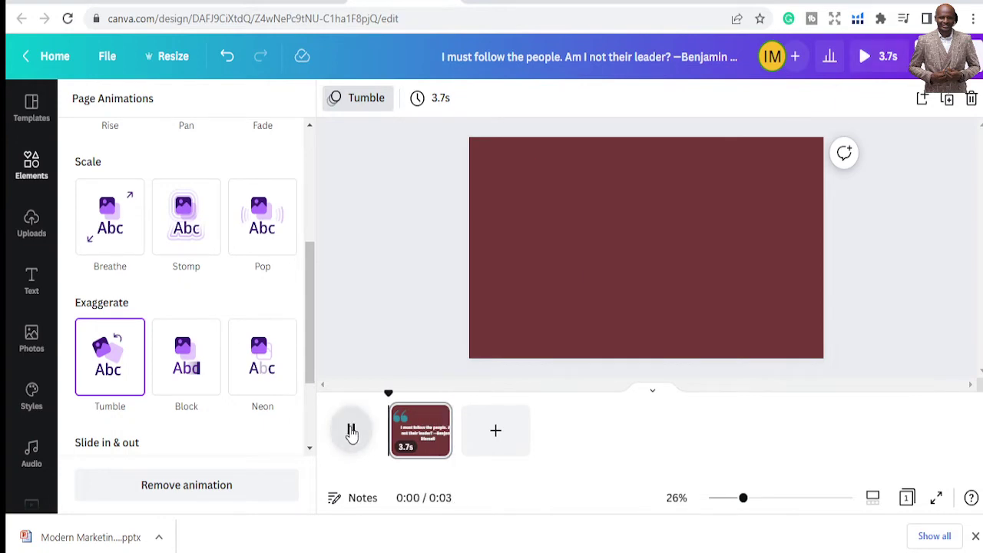
pyautogui.click(351, 431)
pyautogui.click(428, 299)
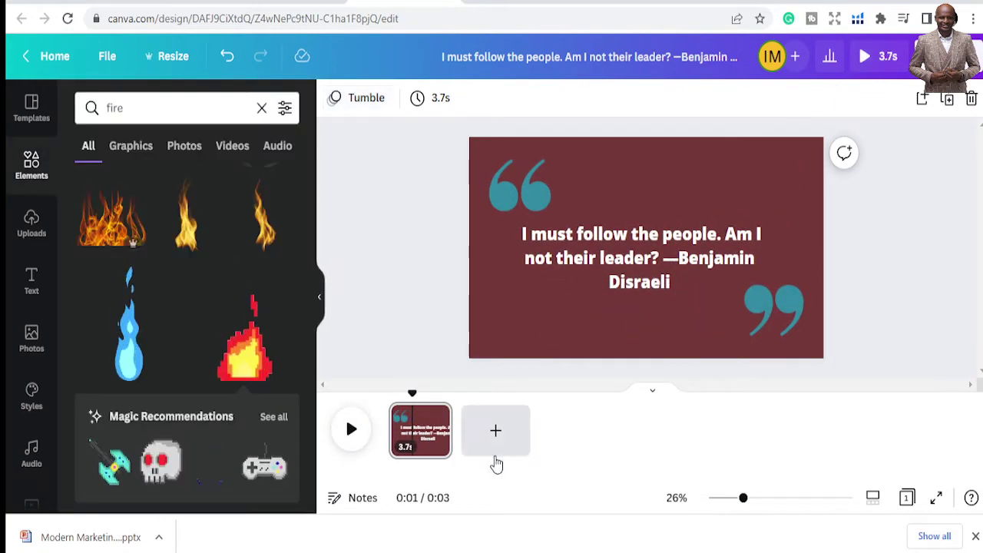
pyautogui.moveTo(413, 395); pyautogui.dragTo(389, 393)
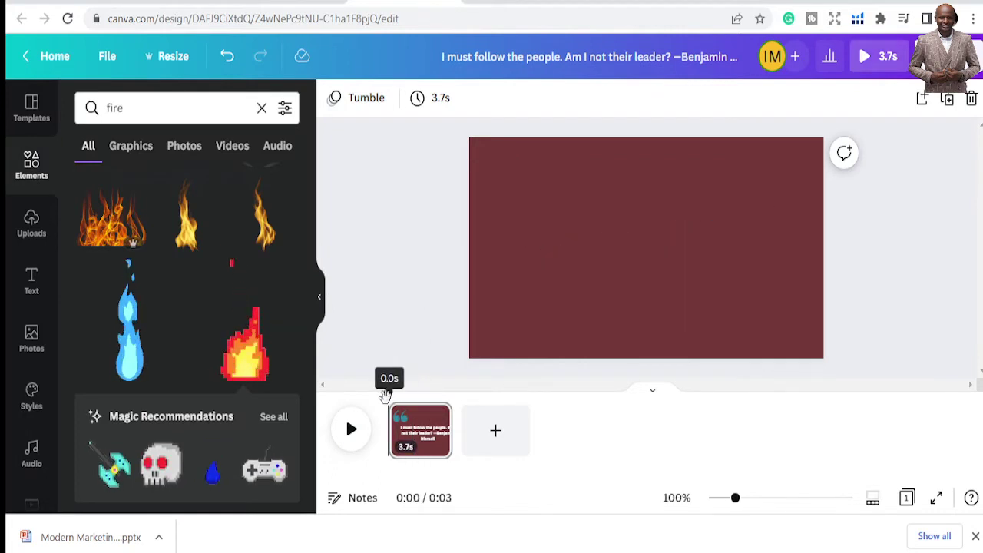
# - Add a second page after the quote page in the timeline
pyautogui.click(495, 434)
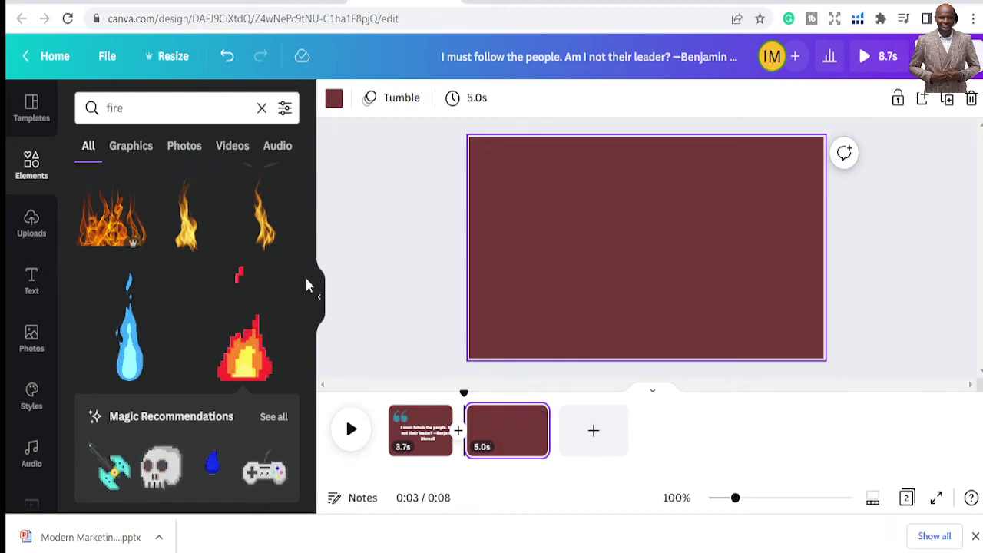
pyautogui.scroll(5, 219, 307)
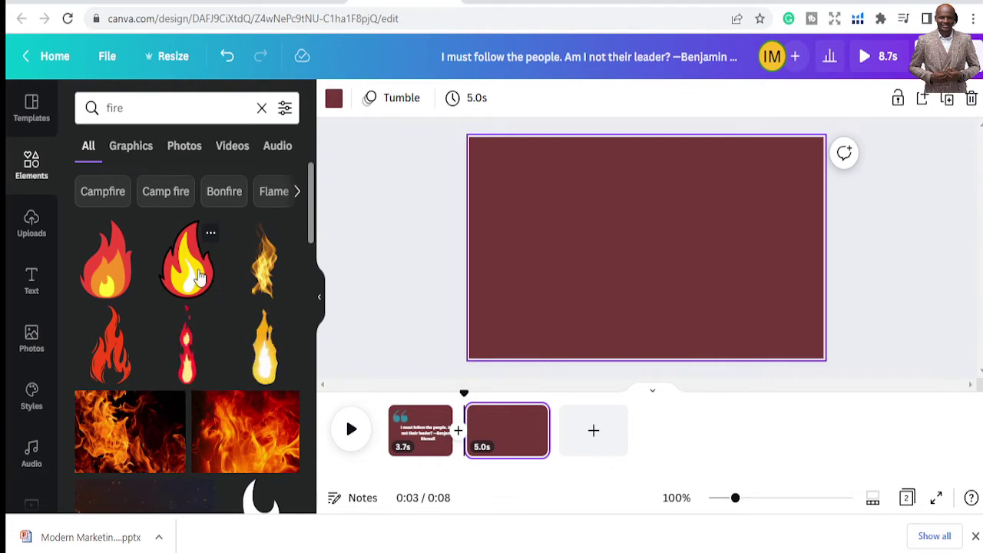
pyautogui.scroll(-5, 31, 326)
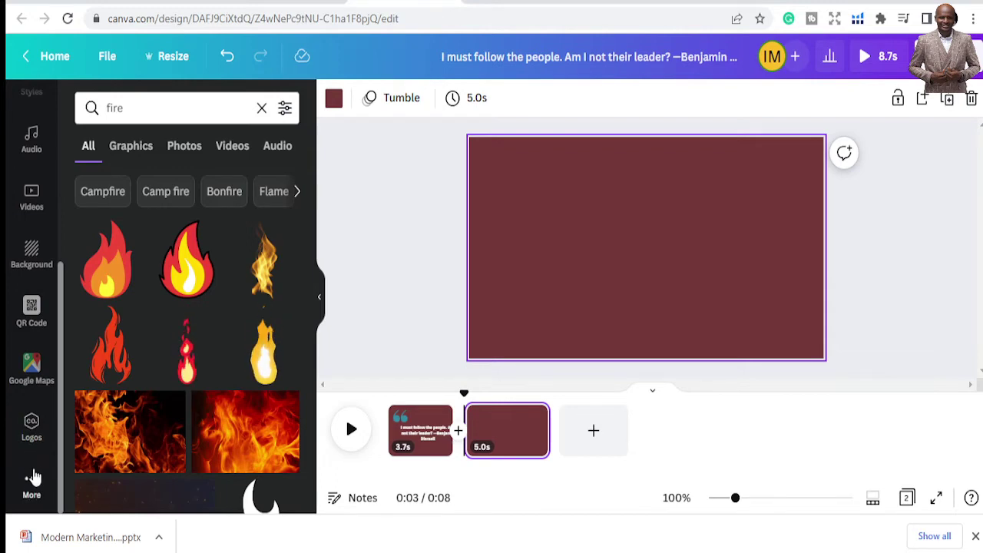
# - Search the stock videos for "ocean" and insert the 10.0-second blue underwater clip with light rays on the second page
pyautogui.click(33, 198)
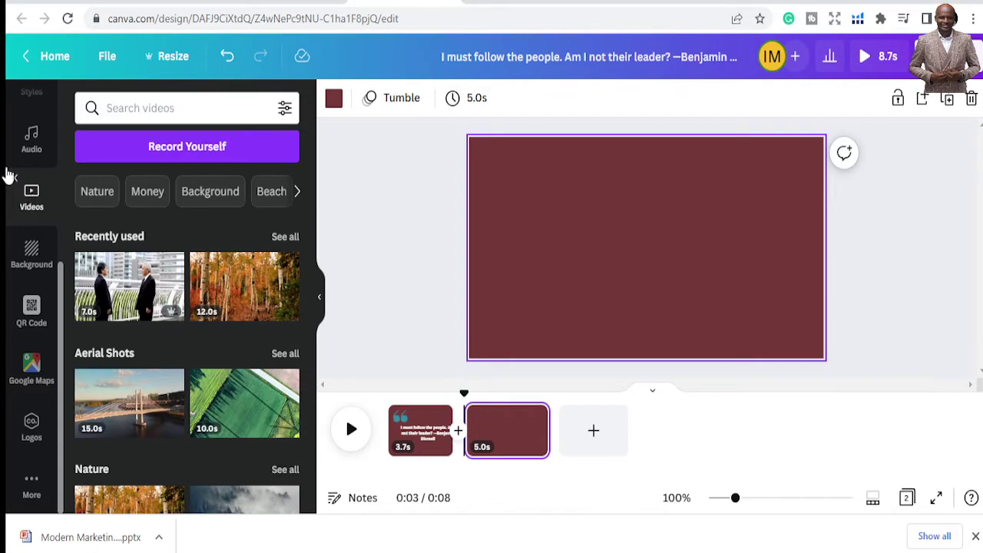
pyautogui.click(127, 109)
pyautogui.write('o')
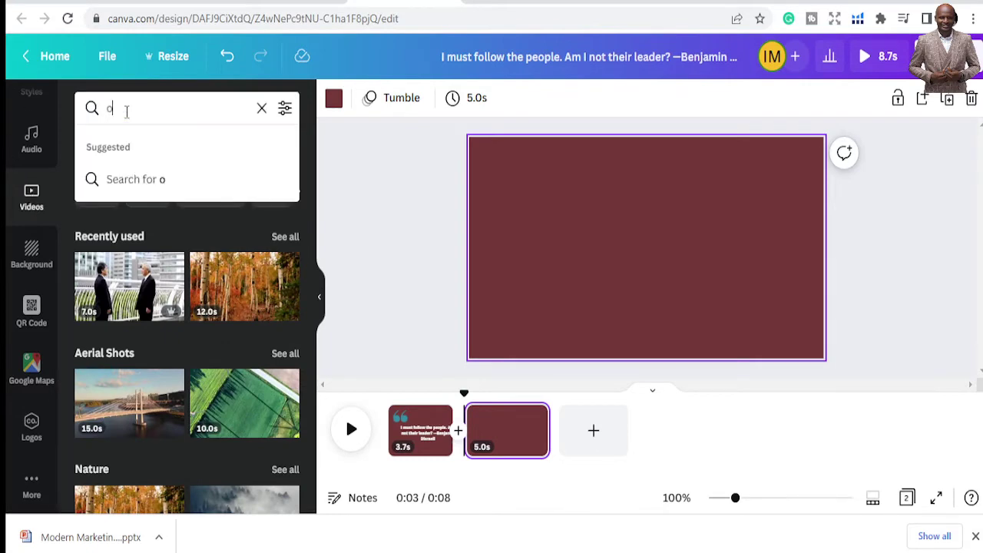
pyautogui.write('cean')
pyautogui.press('Return')
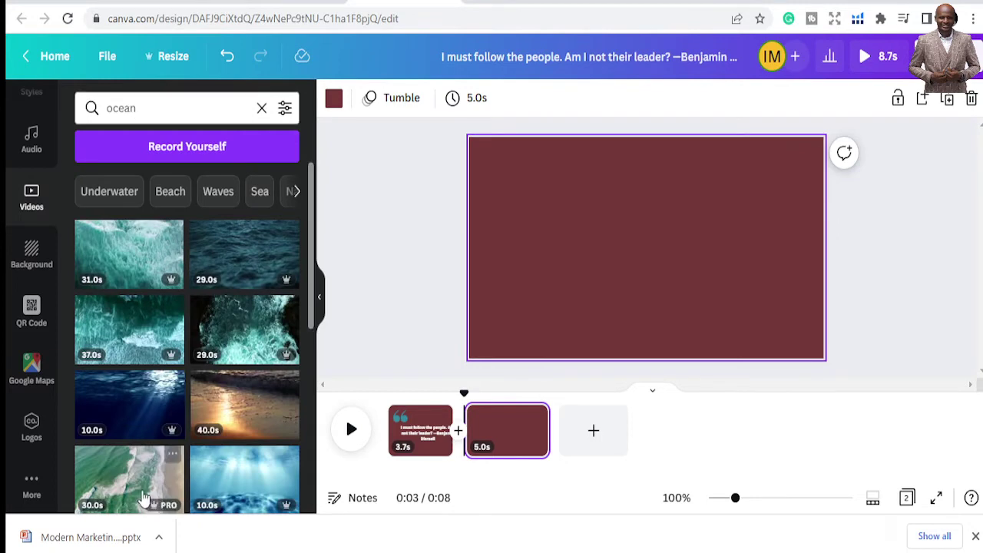
pyautogui.scroll(-3, 226, 461)
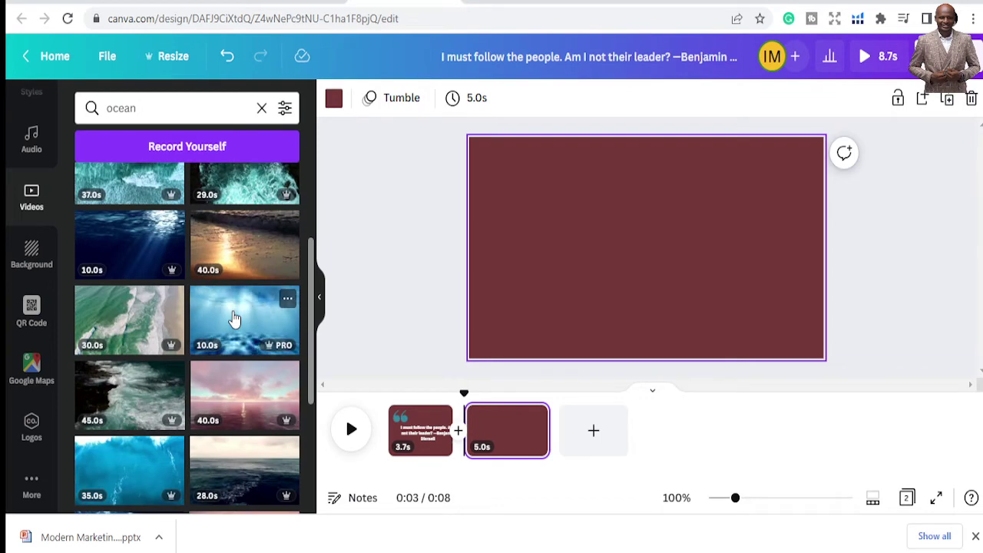
pyautogui.click(235, 318)
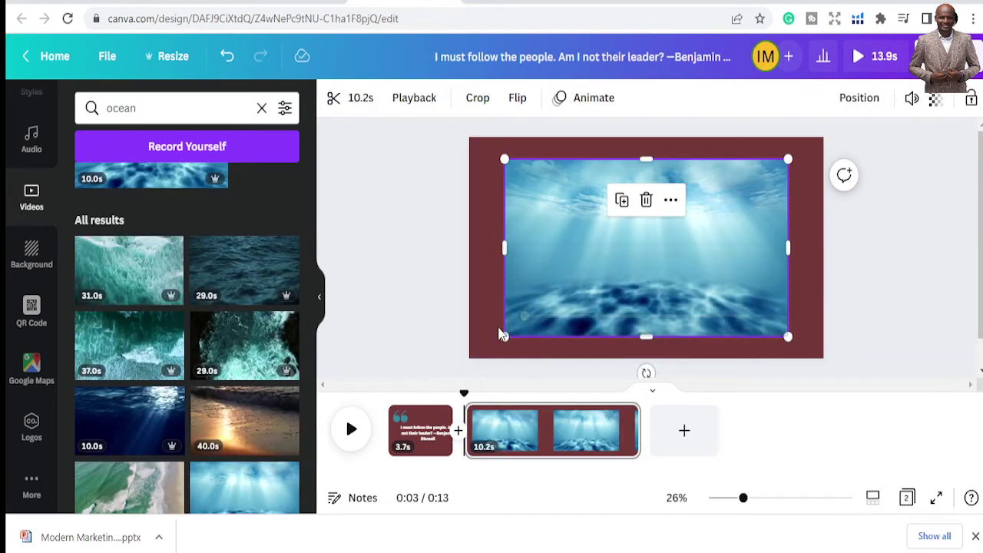
# - Change the second page's background colour to white
pyautogui.click(473, 301)
pyautogui.click(334, 99)
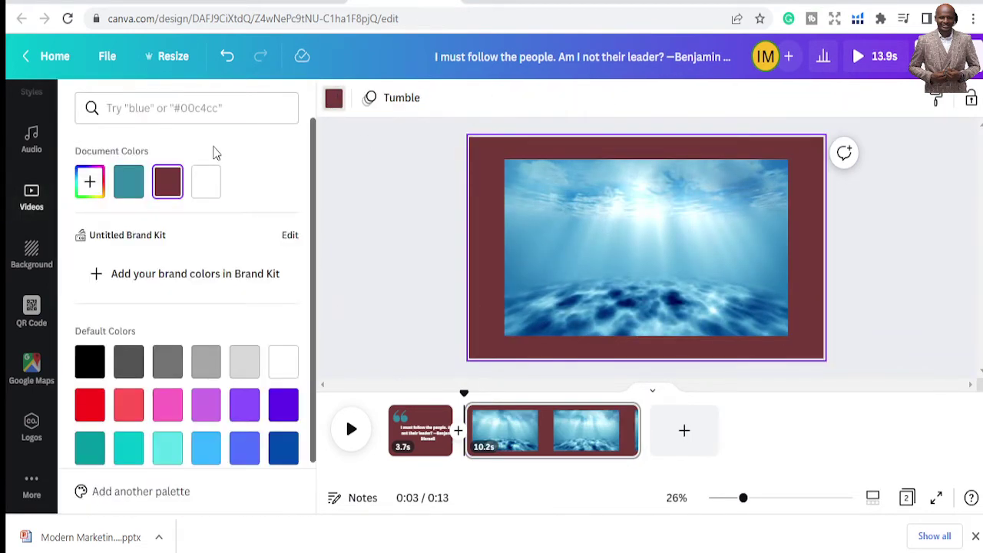
pyautogui.click(201, 184)
# - Enlarge the underwater video to fill the whole second page and trim it to 5.0 seconds
pyautogui.click(587, 220)
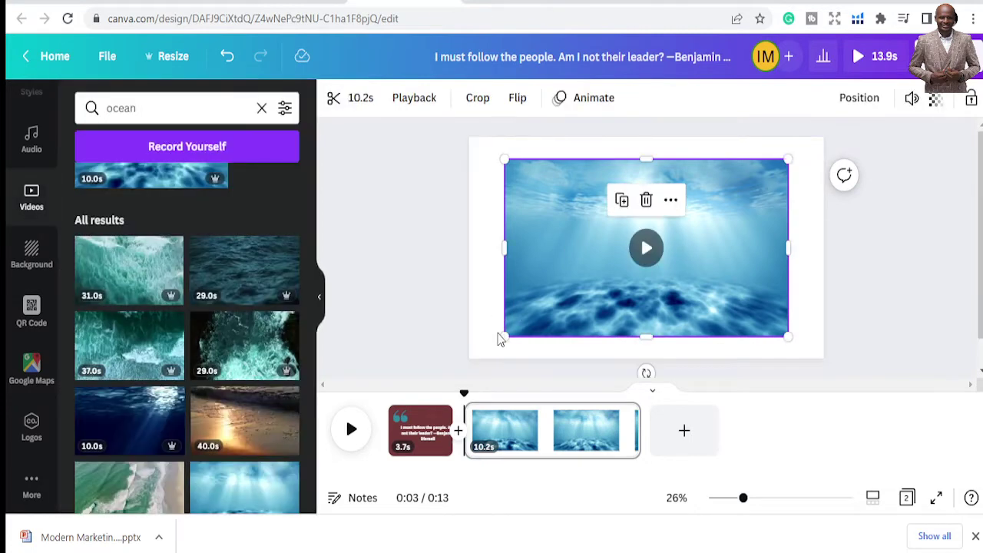
pyautogui.moveTo(506, 336); pyautogui.dragTo(471, 341)
pyautogui.moveTo(789, 159); pyautogui.dragTo(830, 151)
pyautogui.click(435, 187)
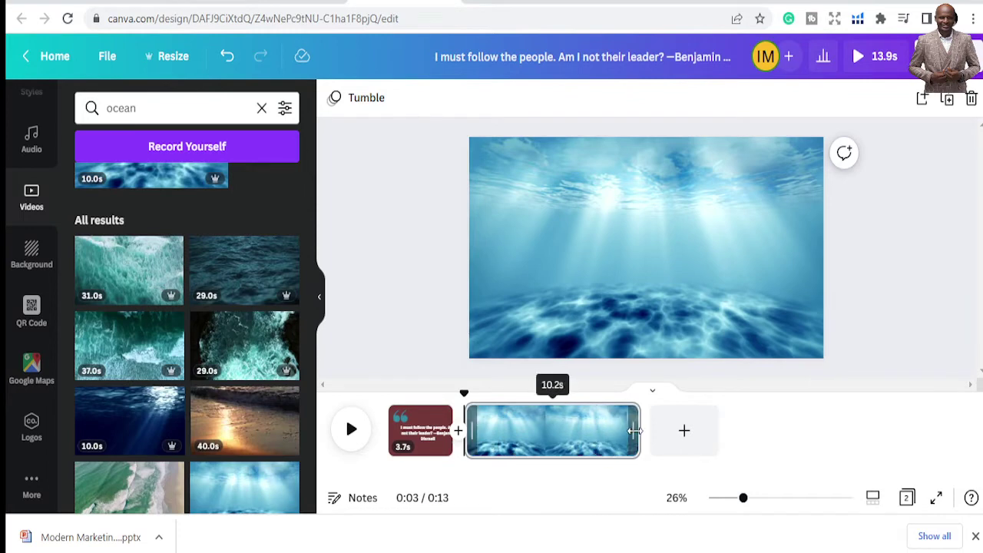
pyautogui.moveTo(634, 430); pyautogui.dragTo(550, 430)
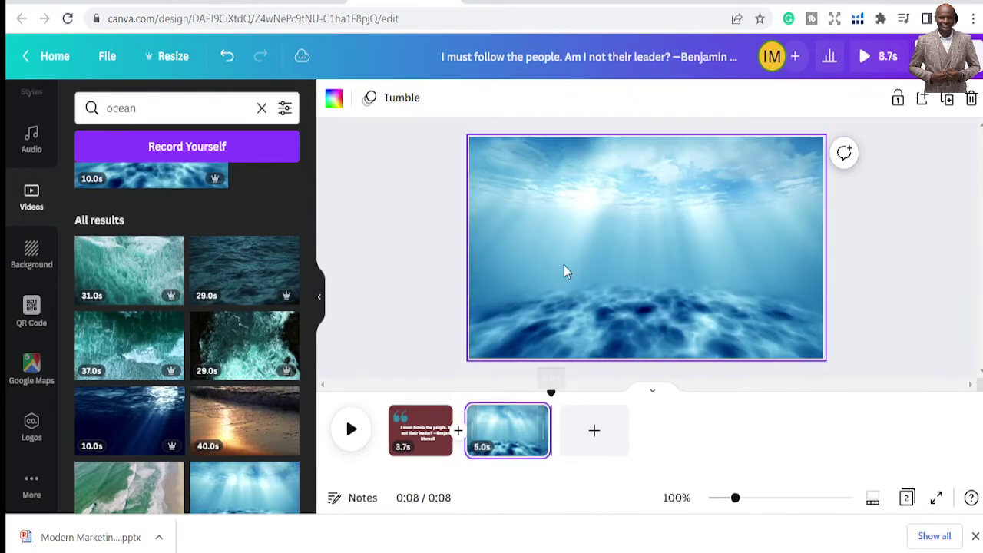
# - Play the underwater video on the second page to preview its motion
pyautogui.click(578, 275)
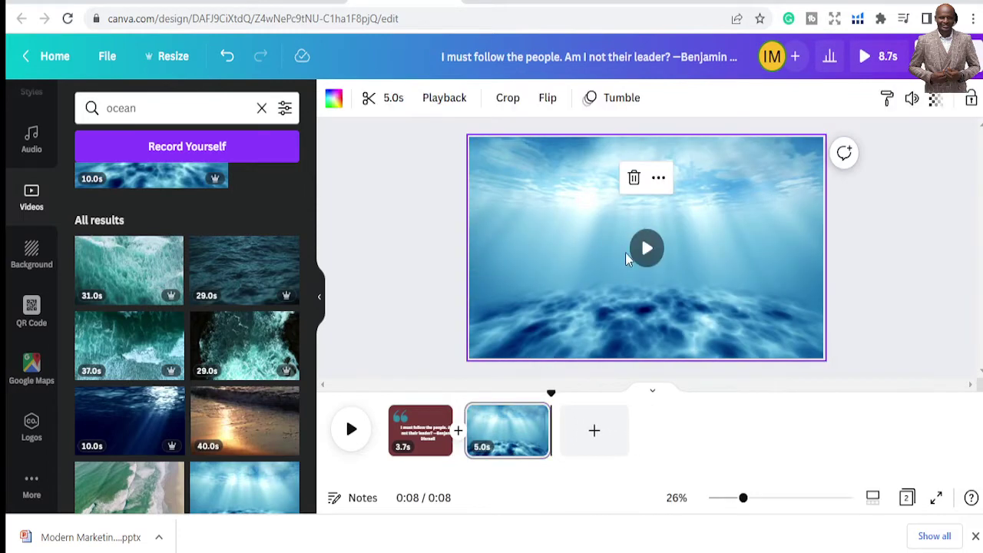
pyautogui.click(646, 247)
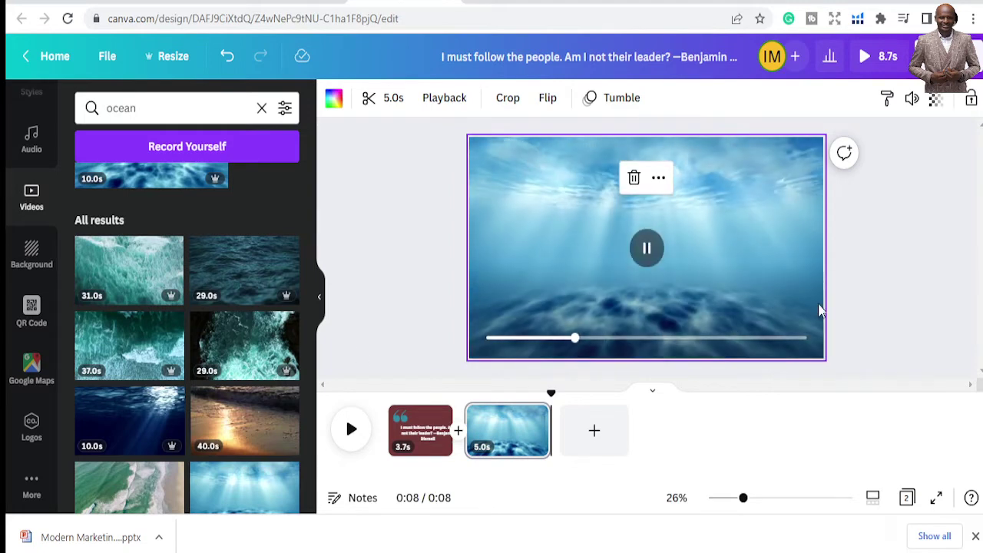
pyautogui.click(395, 261)
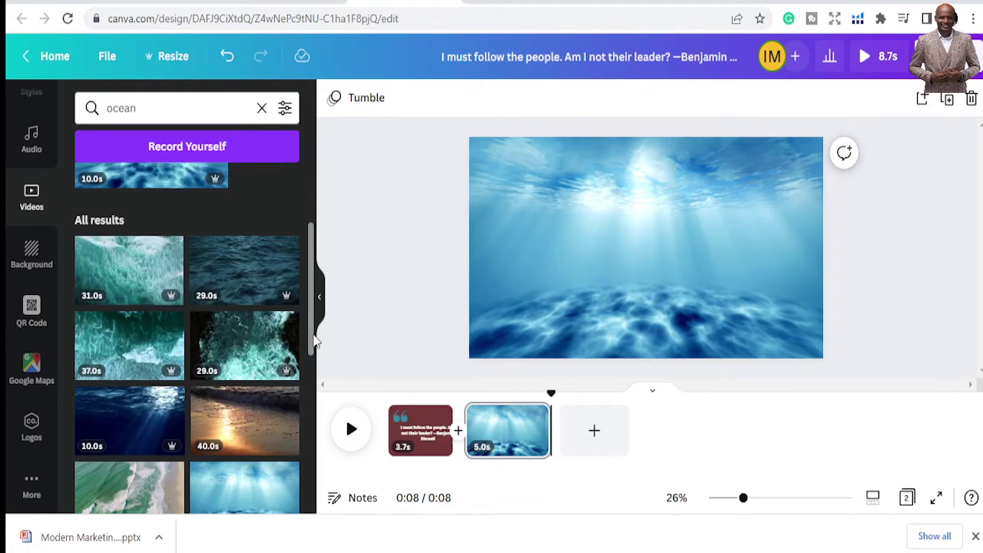
# - Add a heading text box to the second page over the underwater video
pyautogui.scroll(5, 37, 338)
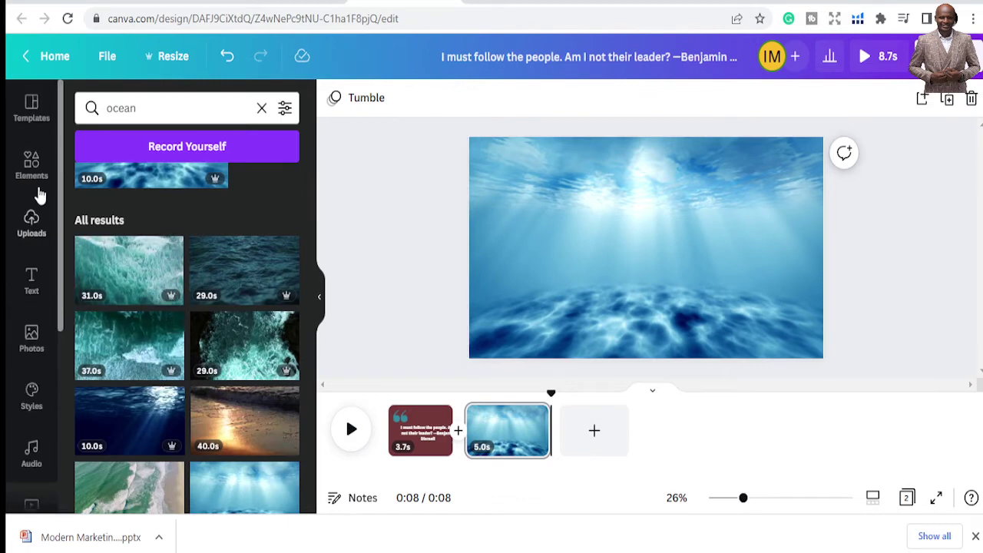
pyautogui.click(33, 280)
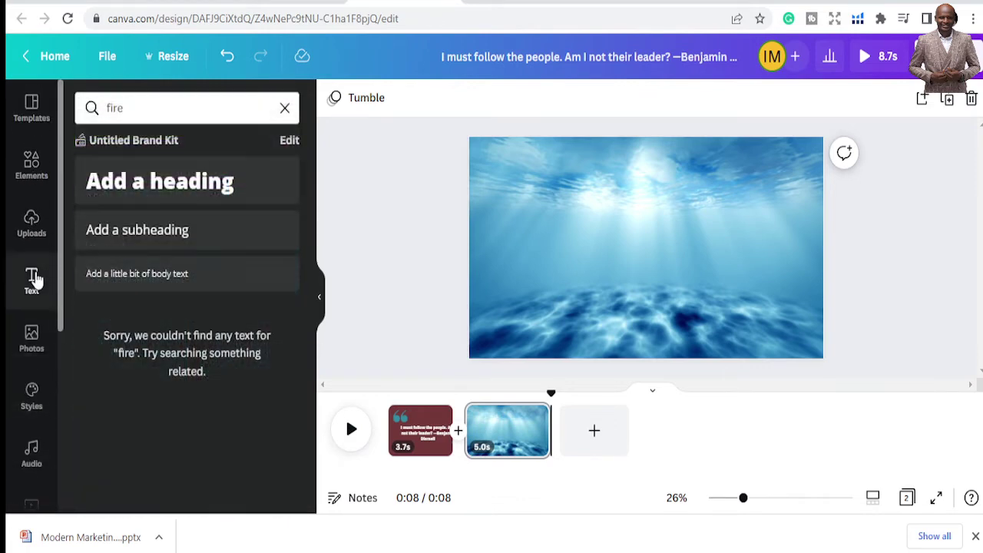
pyautogui.click(161, 183)
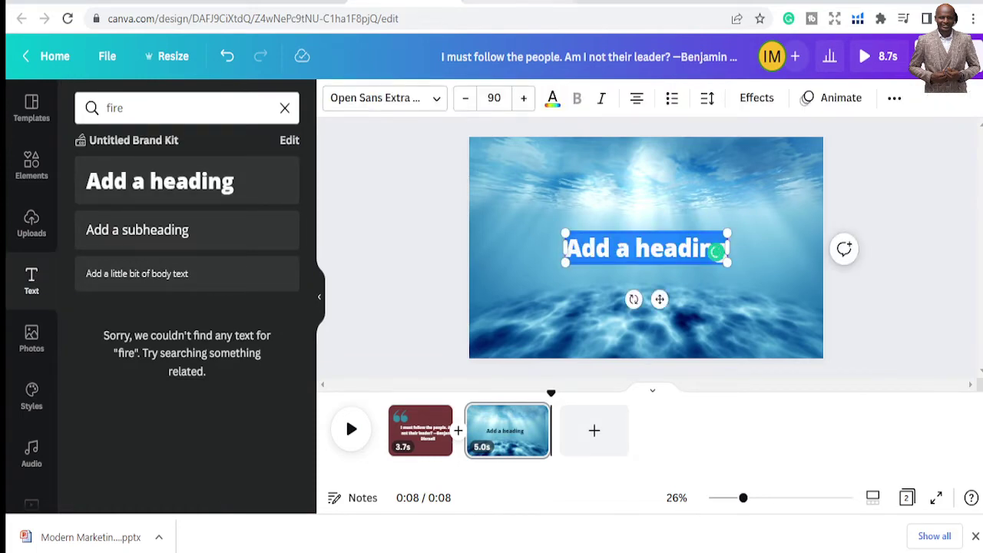
# - Copy the quote "Lead me, follow me, or get out of my way. — General George Patton" from the Forbes article and paste it over the heading
pyautogui.click(515, 2)
pyautogui.scroll(-4, 536, 320)
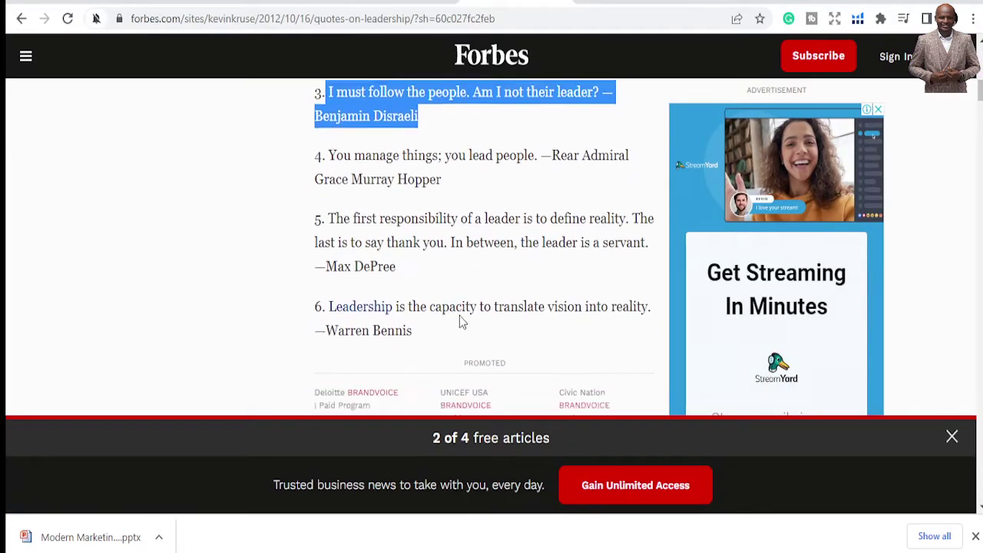
pyautogui.scroll(-4, 428, 303)
pyautogui.scroll(2, 427, 302)
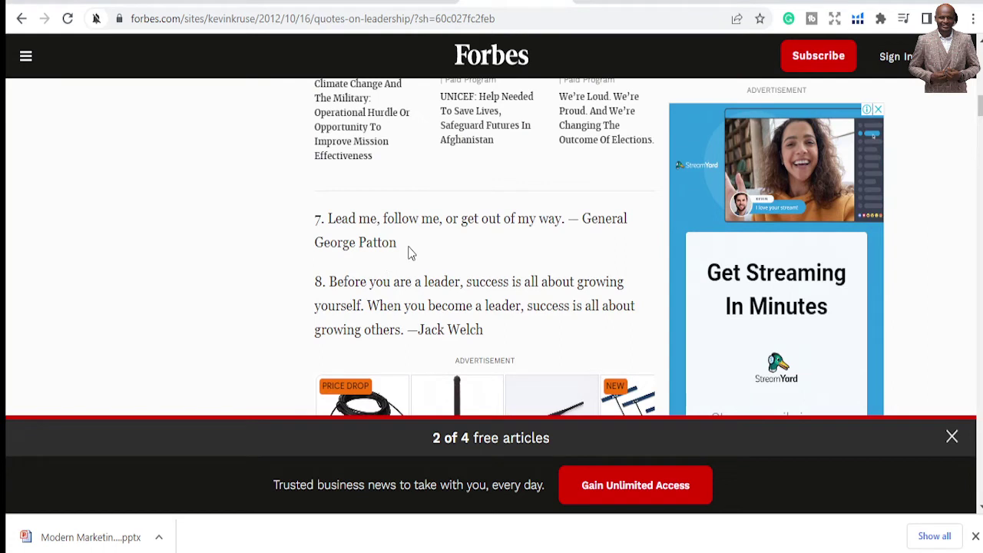
pyautogui.moveTo(410, 254); pyautogui.dragTo(329, 221)
pyautogui.hotkey('ctrl', 'c')
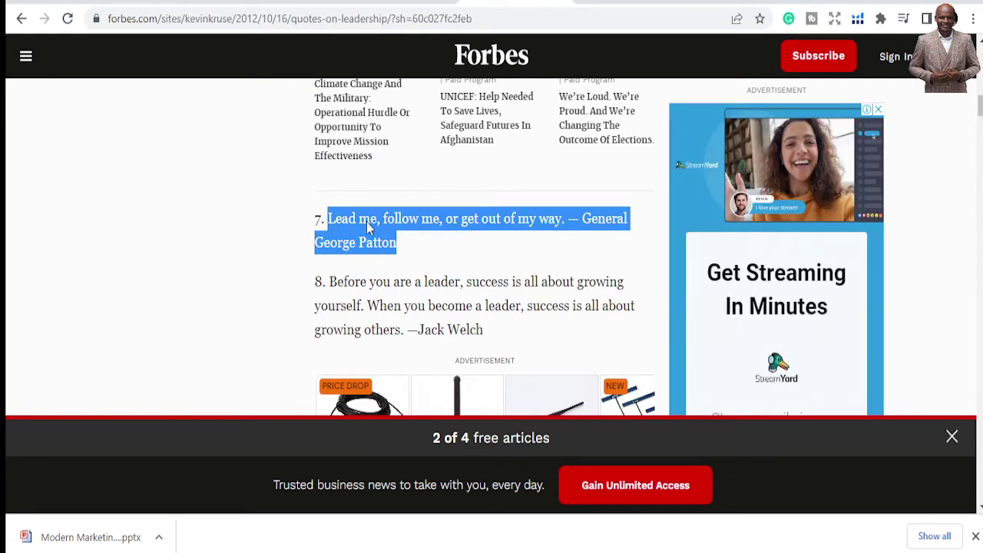
pyautogui.hotkey('ctrl', 'Tab')
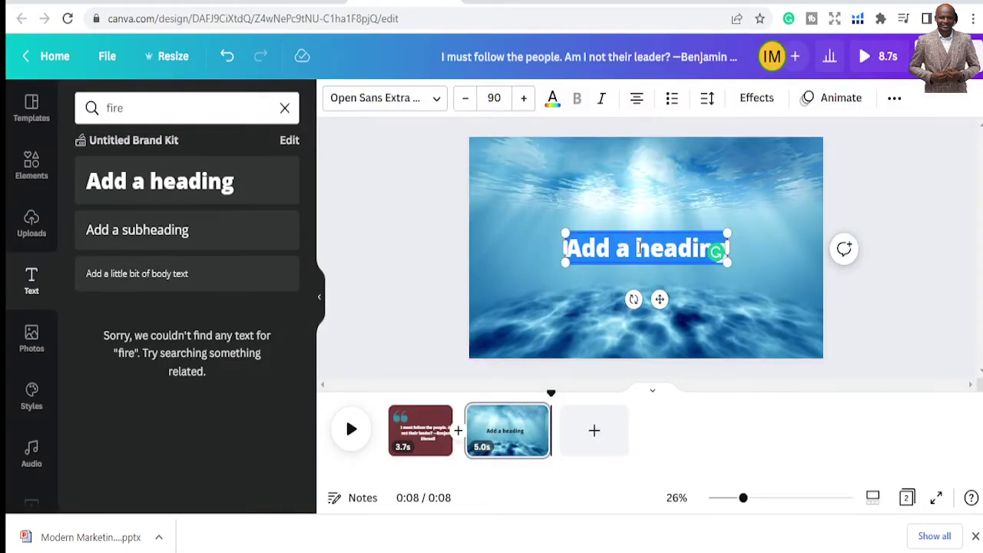
pyautogui.hotkey('ctrl', 'v')
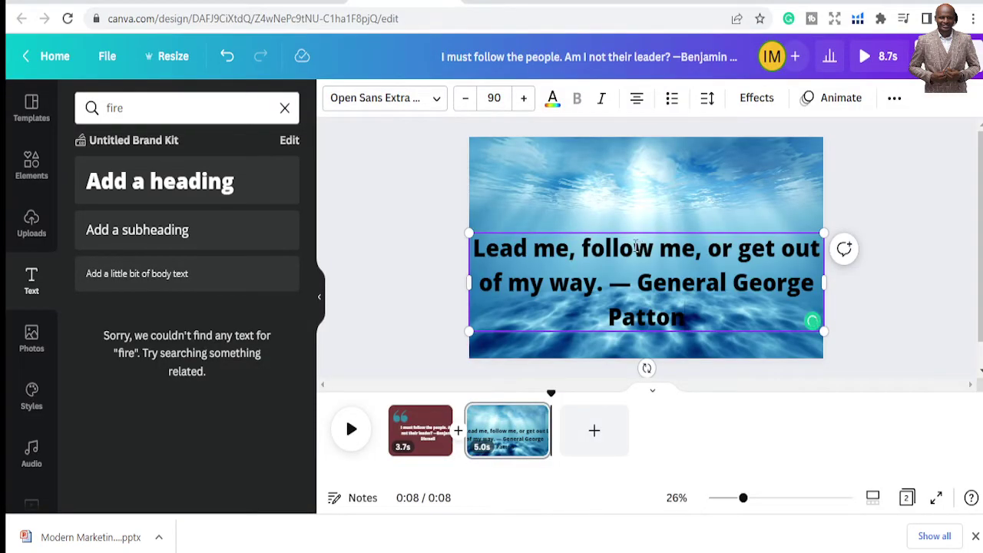
# - Shrink the pasted quote text to a font size of about 67 and centre it on the underwater page
pyautogui.moveTo(468, 232); pyautogui.dragTo(546, 256)
pyautogui.moveTo(683, 315); pyautogui.dragTo(629, 251)
pyautogui.click(654, 247)
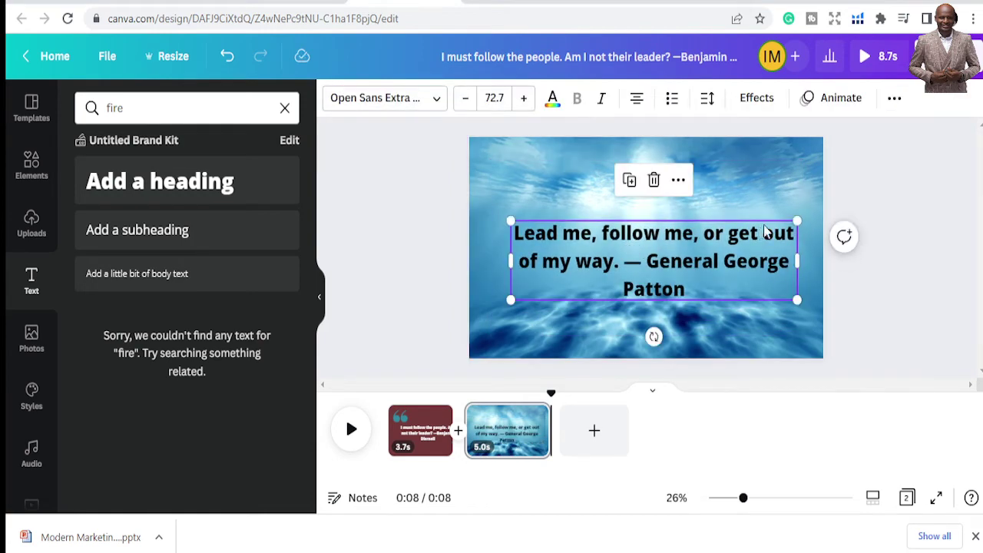
pyautogui.moveTo(796, 219); pyautogui.dragTo(774, 220)
pyautogui.moveTo(654, 268); pyautogui.dragTo(657, 258)
# - Try the OldWhisky font on the quote text and browse the other recently used fonts
pyautogui.click(410, 106)
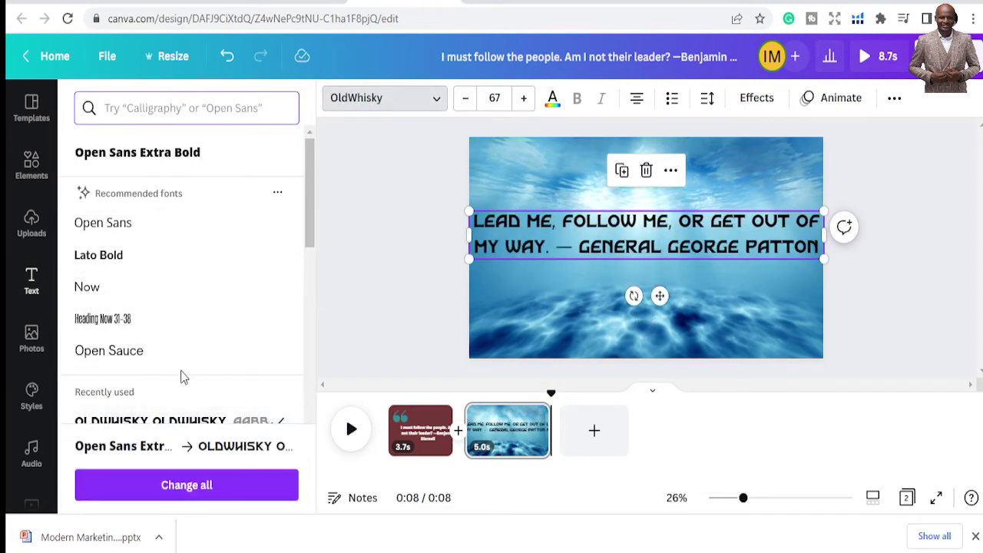
pyautogui.scroll(-1, 169, 373)
pyautogui.scroll(-1, 159, 371)
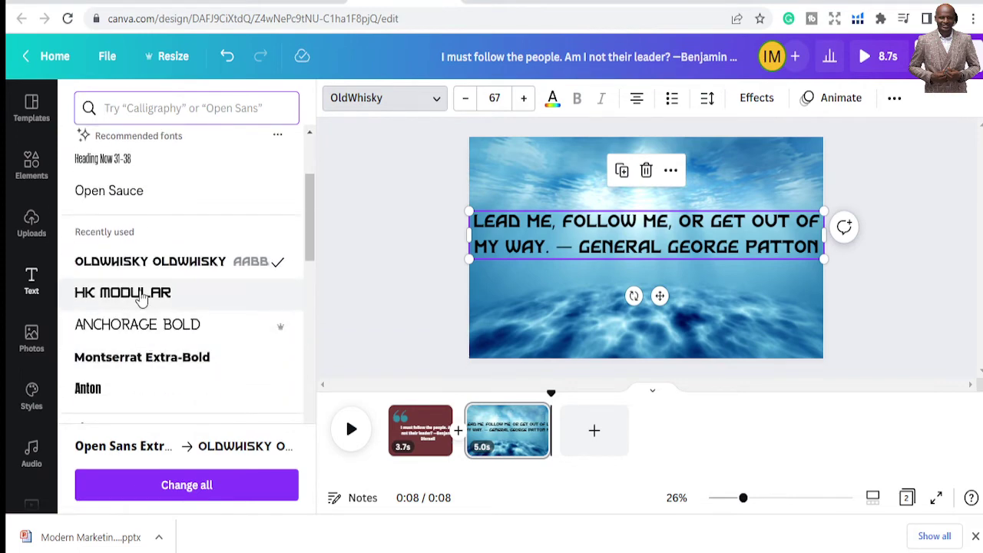
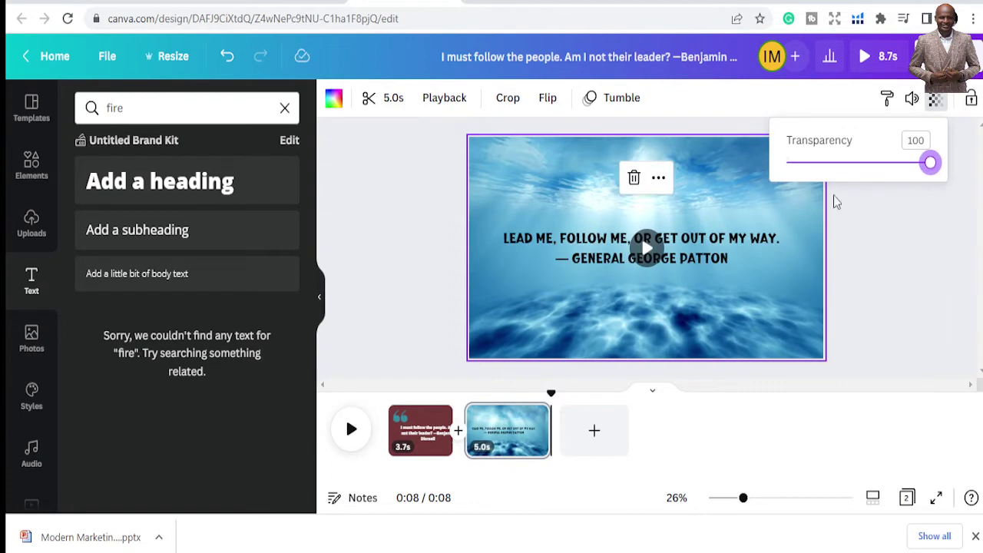
# - Preview the second page's video and timeline playback, and trim the page to 4.0 seconds
pyautogui.click(647, 248)
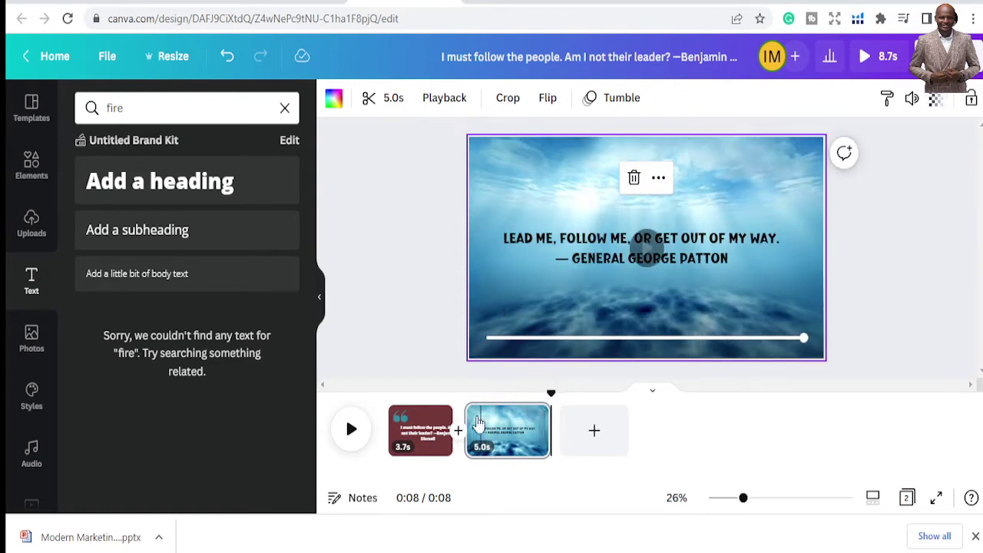
pyautogui.click(349, 430)
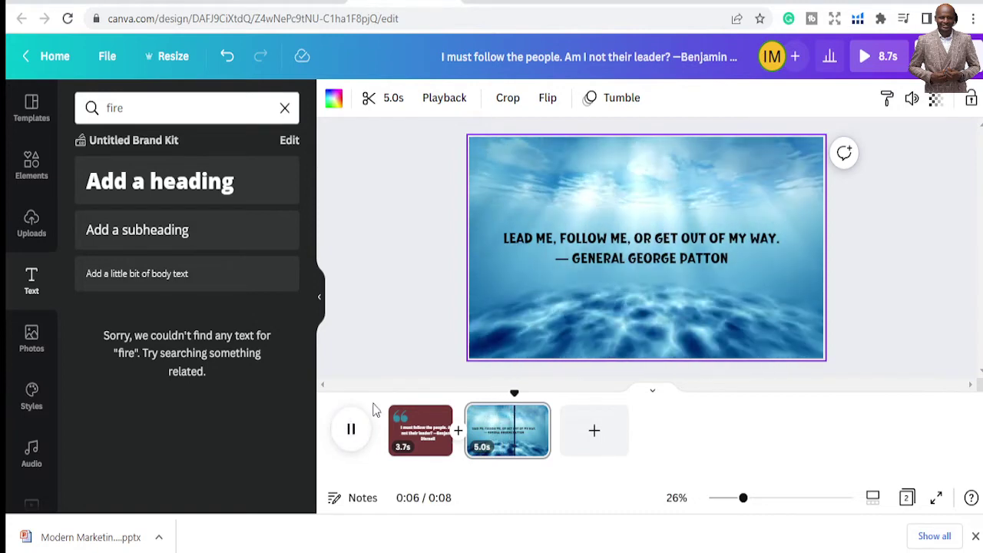
pyautogui.press('space')
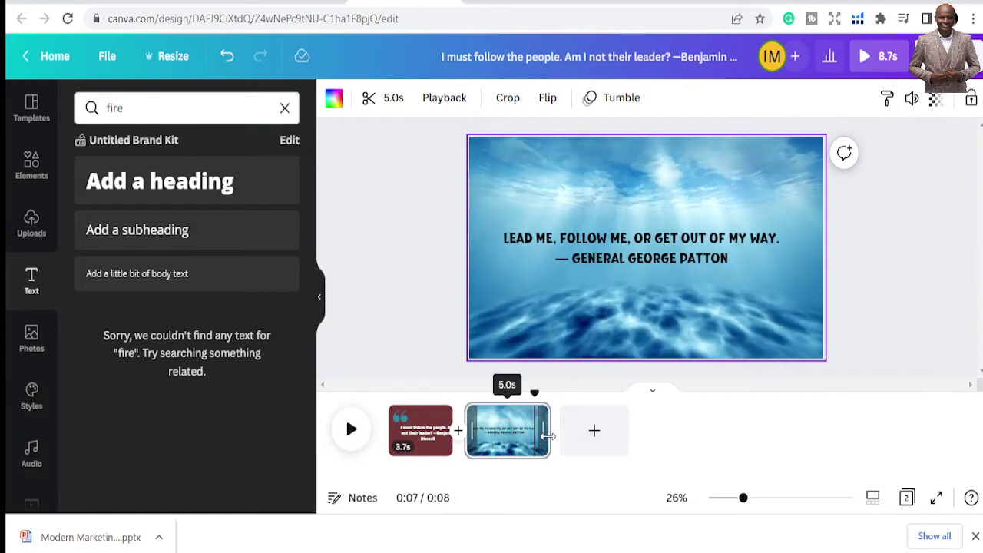
pyautogui.moveTo(546, 436); pyautogui.dragTo(533, 435)
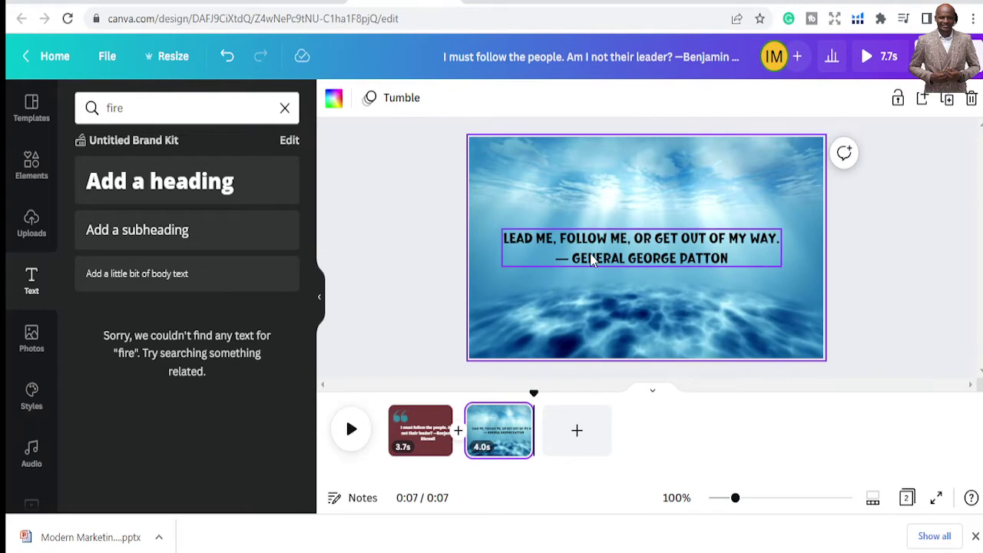
# - Resize the quote text to a font size of about 50.5 and centre it on the second page
pyautogui.click(591, 261)
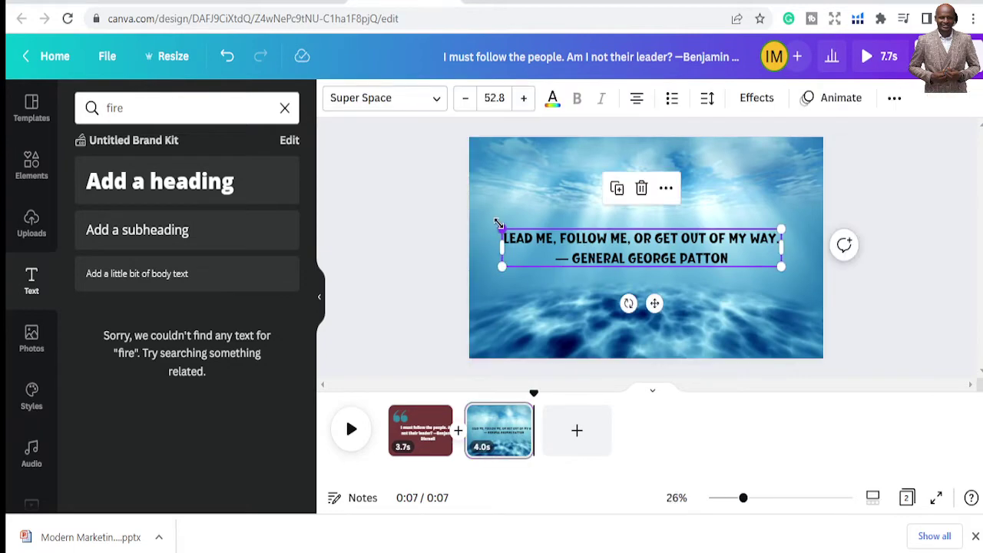
pyautogui.moveTo(497, 223); pyautogui.dragTo(534, 230)
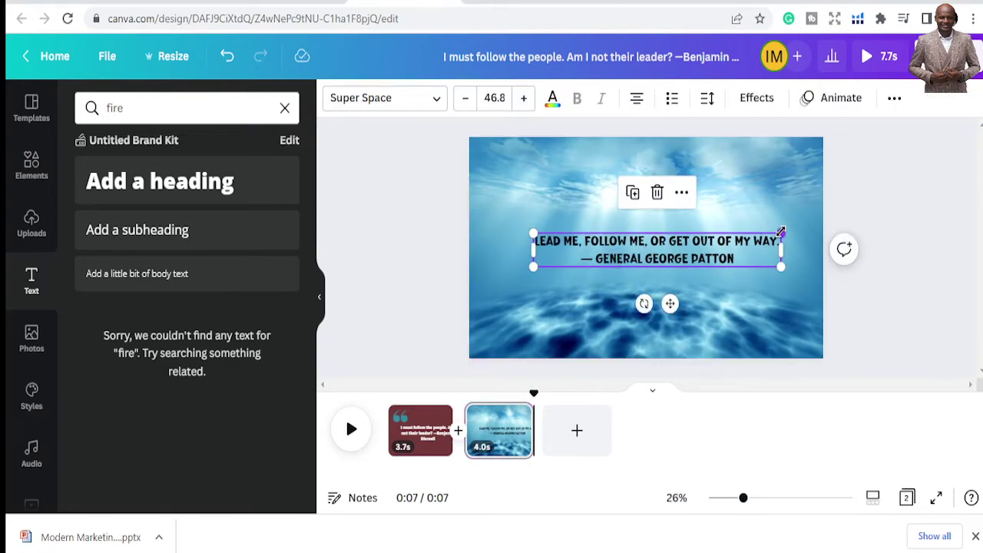
pyautogui.moveTo(780, 232); pyautogui.dragTo(794, 220)
pyautogui.moveTo(700, 244); pyautogui.dragTo(675, 249)
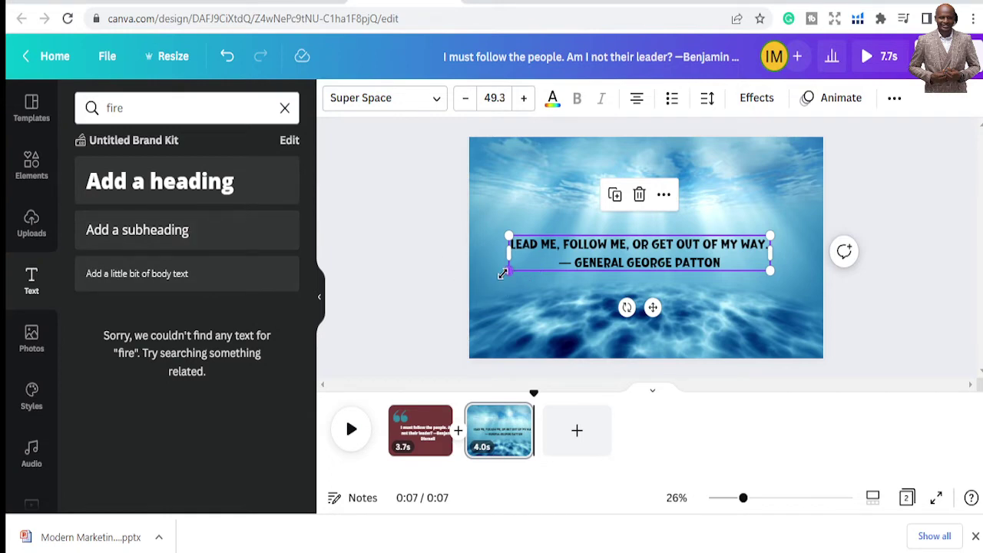
pyautogui.moveTo(506, 274); pyautogui.dragTo(501, 281)
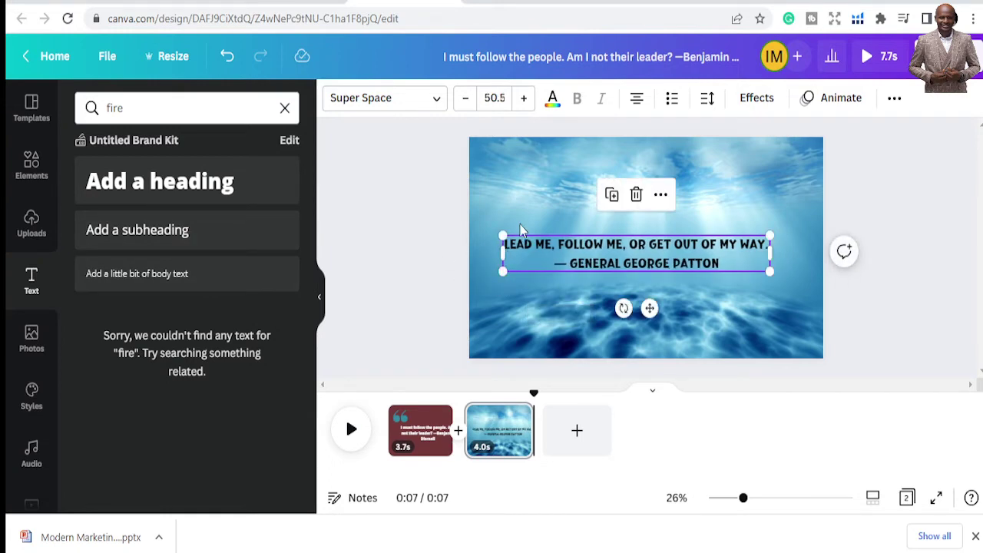
# - Clear the "fire" search in the elements library and insert the basic square shape on the second page
pyautogui.click(31, 165)
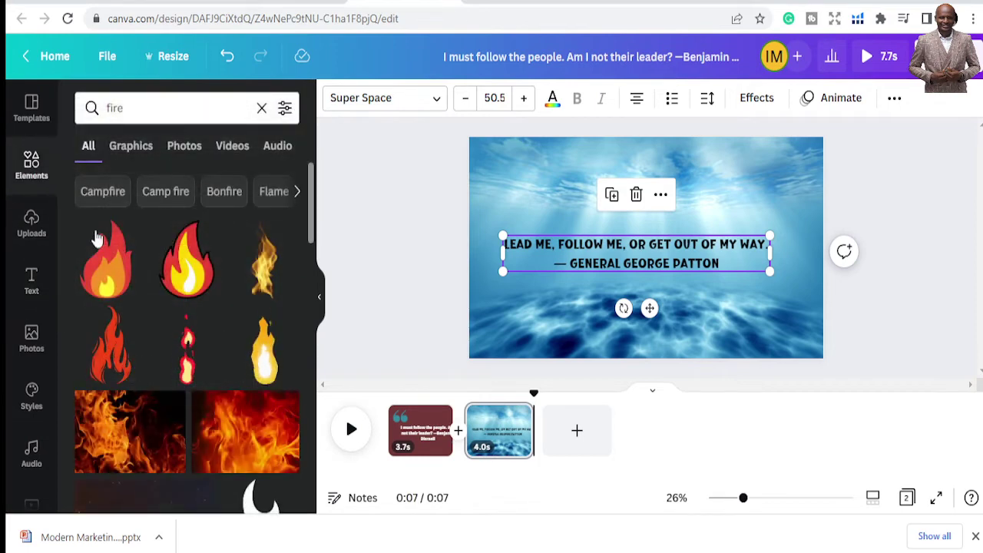
pyautogui.click(261, 108)
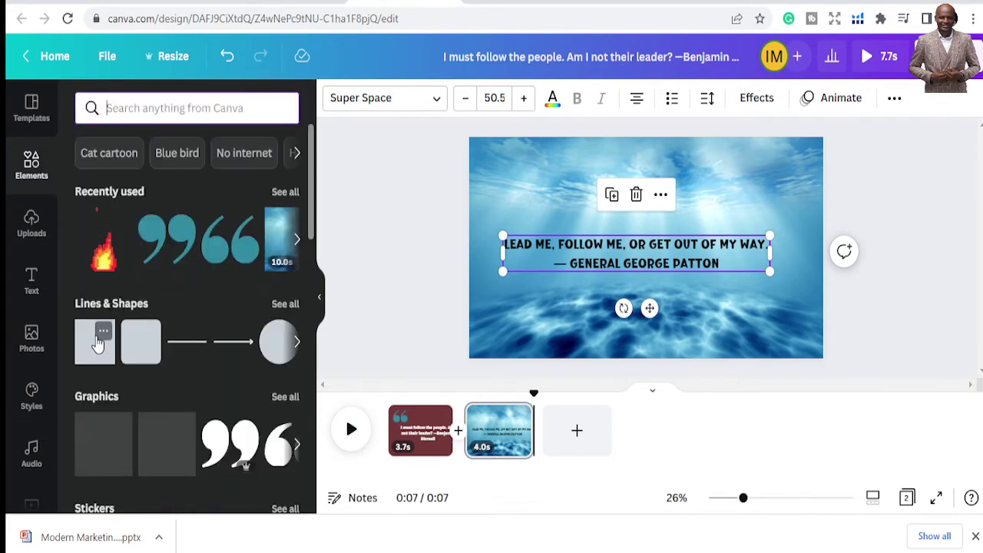
pyautogui.click(102, 333)
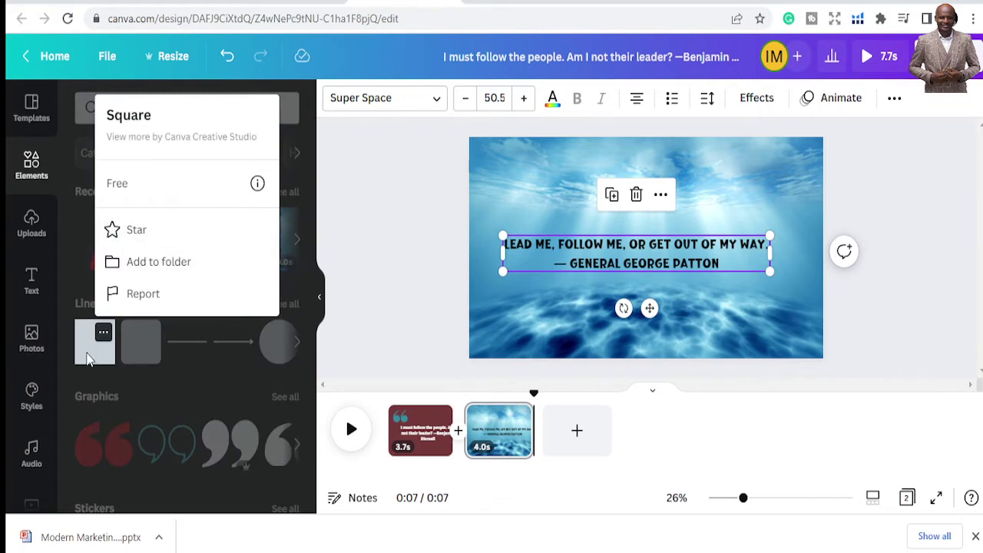
pyautogui.click(88, 359)
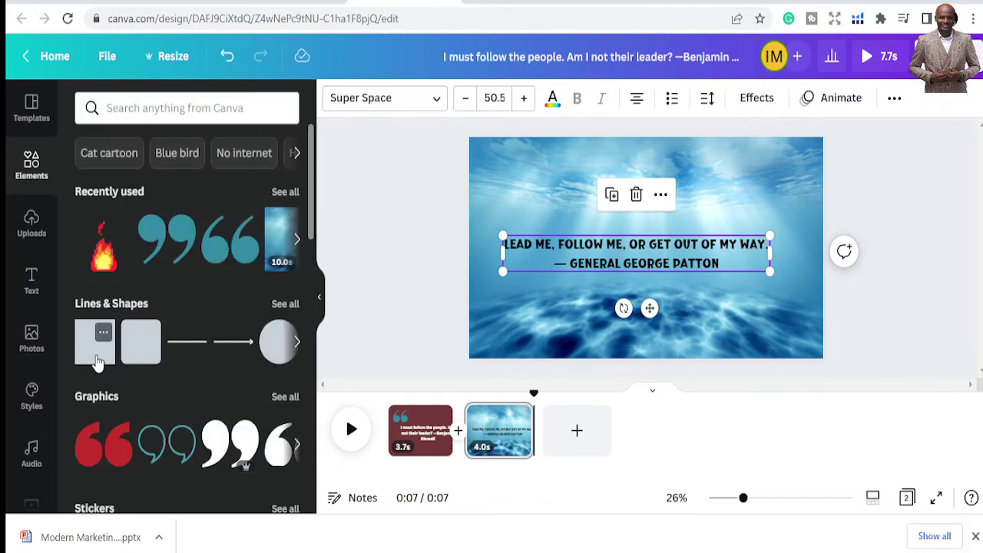
pyautogui.click(97, 361)
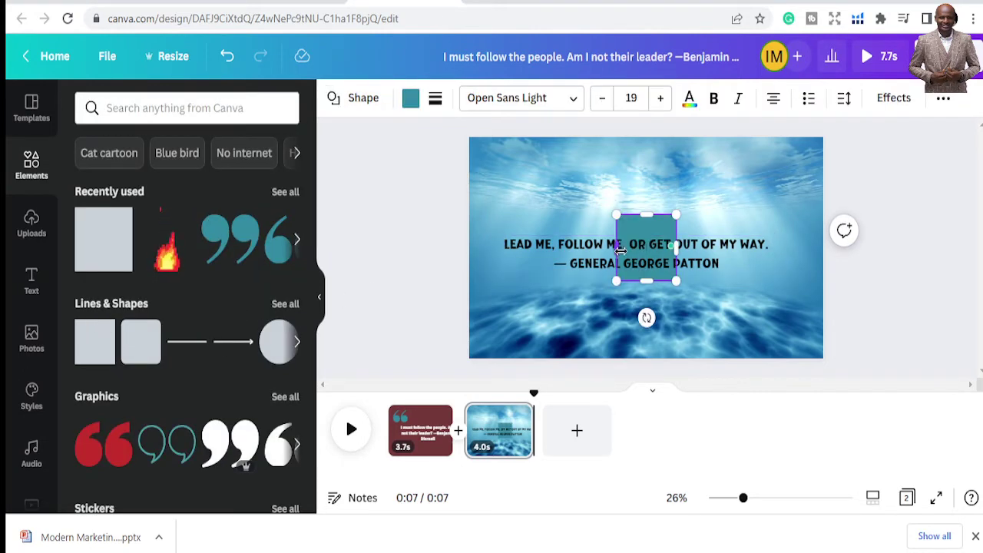
# - Stretch the teal square into a wide band that matches the quote's width and fits closely around its two lines
pyautogui.moveTo(618, 249); pyautogui.dragTo(502, 274)
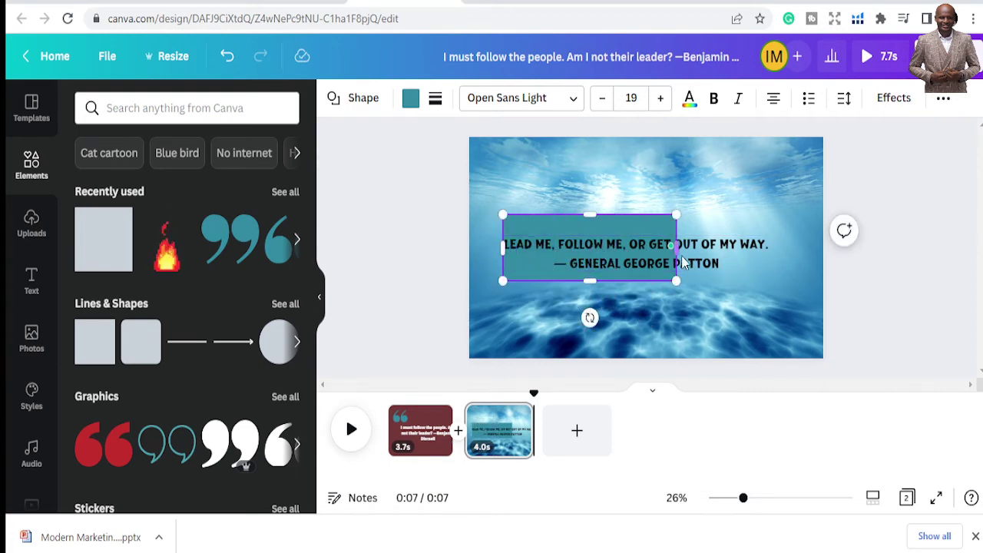
pyautogui.click(600, 271)
pyautogui.click(668, 279)
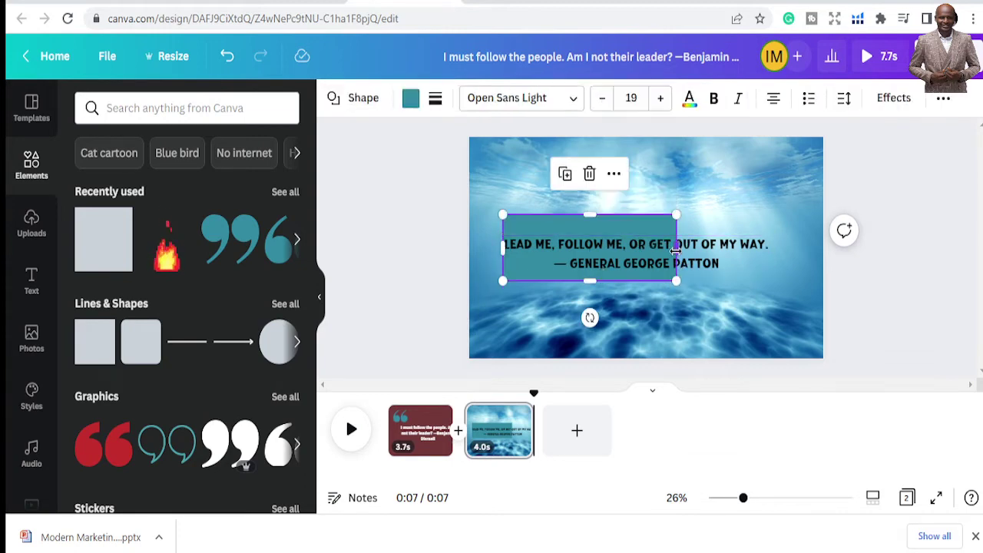
pyautogui.moveTo(676, 247); pyautogui.dragTo(767, 249)
pyautogui.moveTo(641, 219); pyautogui.dragTo(636, 227)
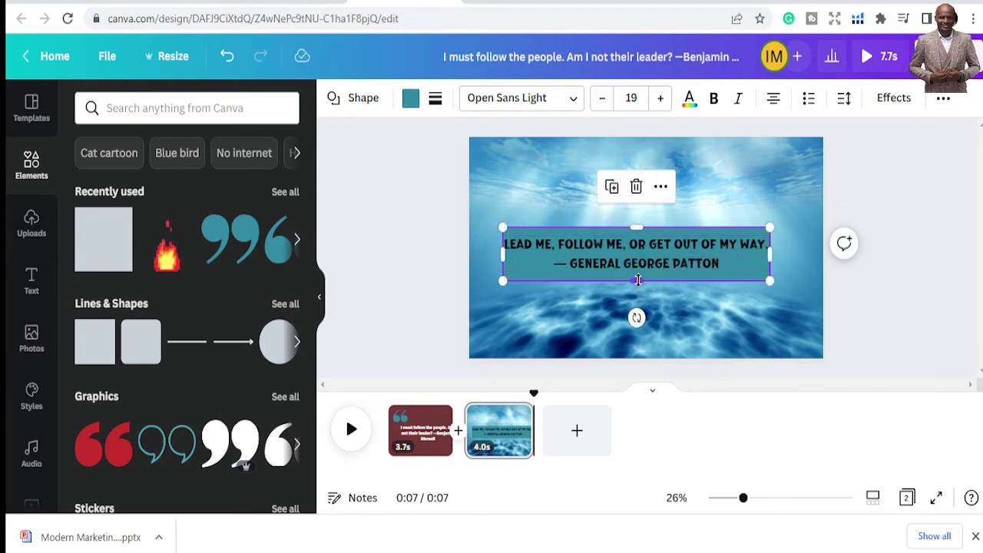
pyautogui.moveTo(637, 281); pyautogui.dragTo(637, 276)
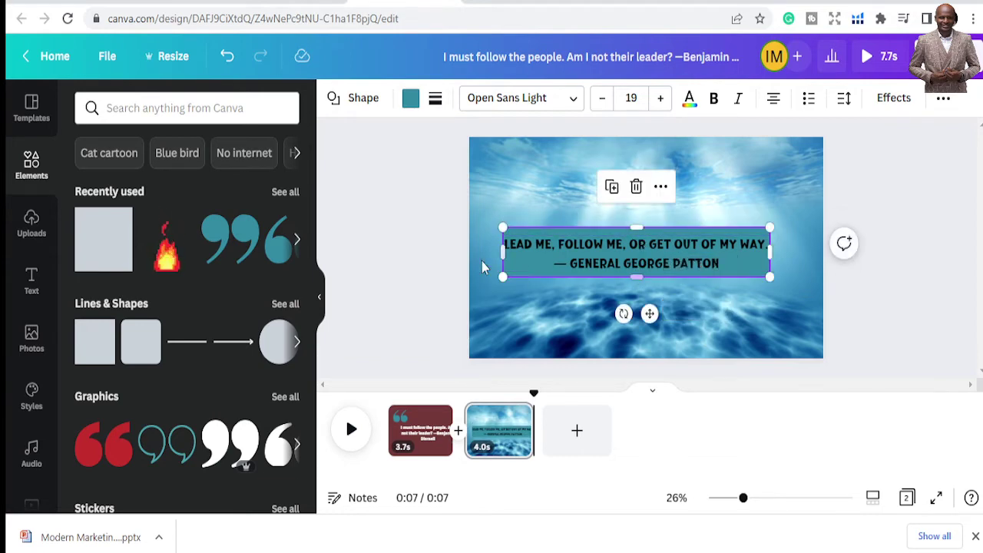
# - Recolour the teal band behind the second page's quote black and set its transparency to 44
pyautogui.click(575, 262)
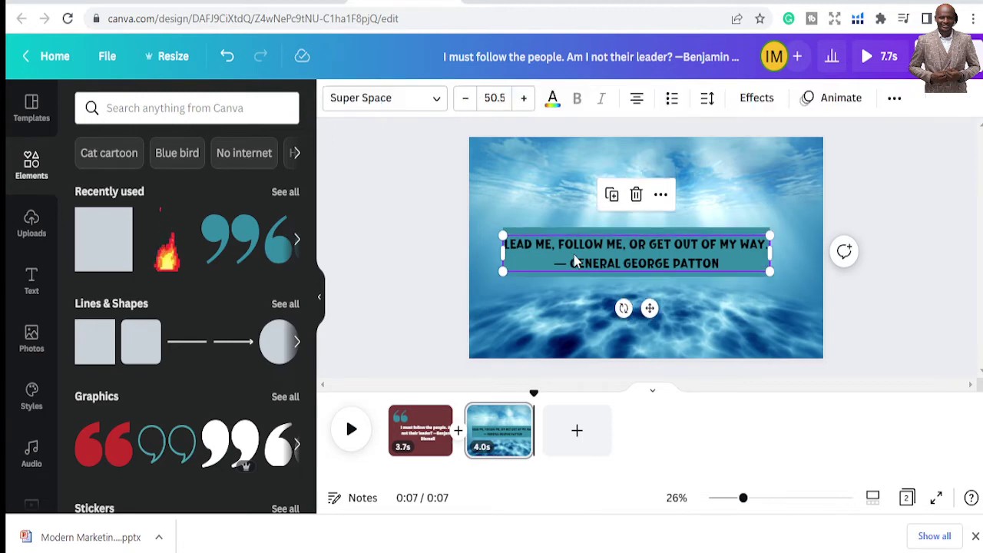
pyautogui.click(565, 232)
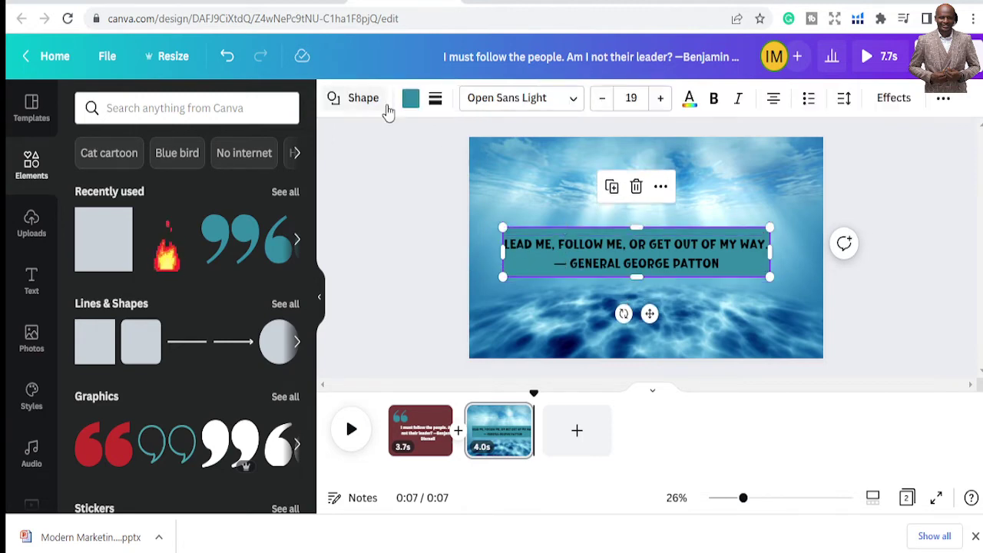
pyautogui.click(410, 101)
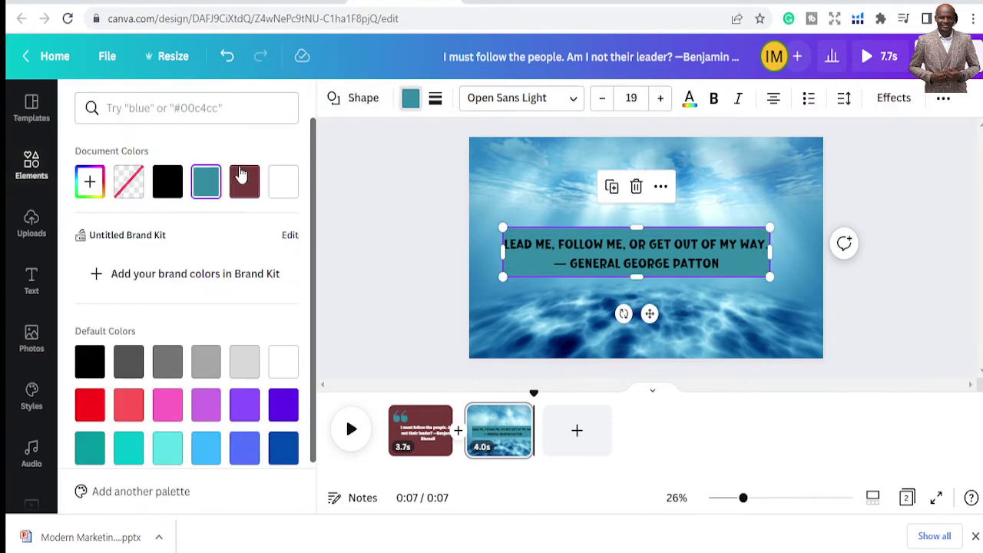
pyautogui.click(168, 181)
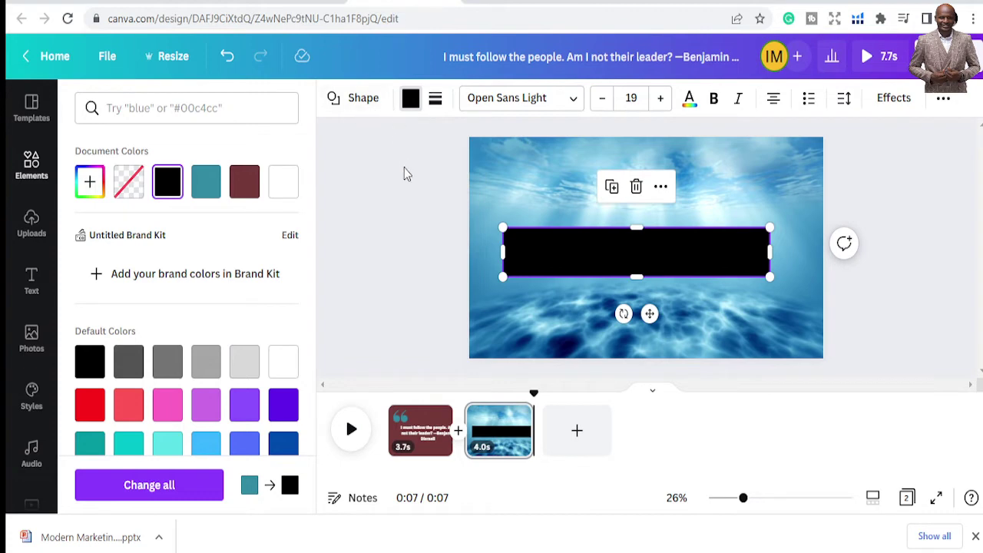
pyautogui.click(943, 102)
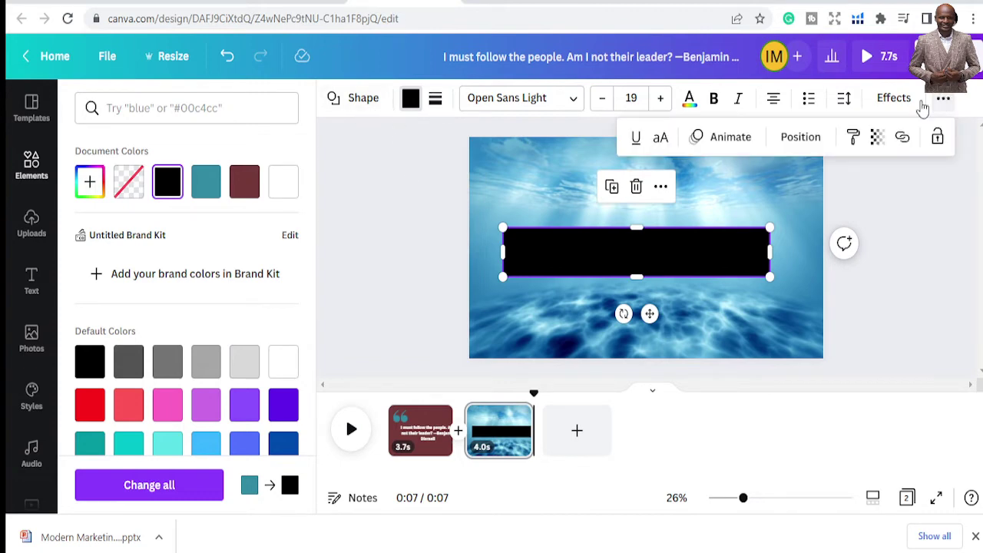
pyautogui.click(876, 138)
pyautogui.moveTo(870, 209); pyautogui.dragTo(792, 206)
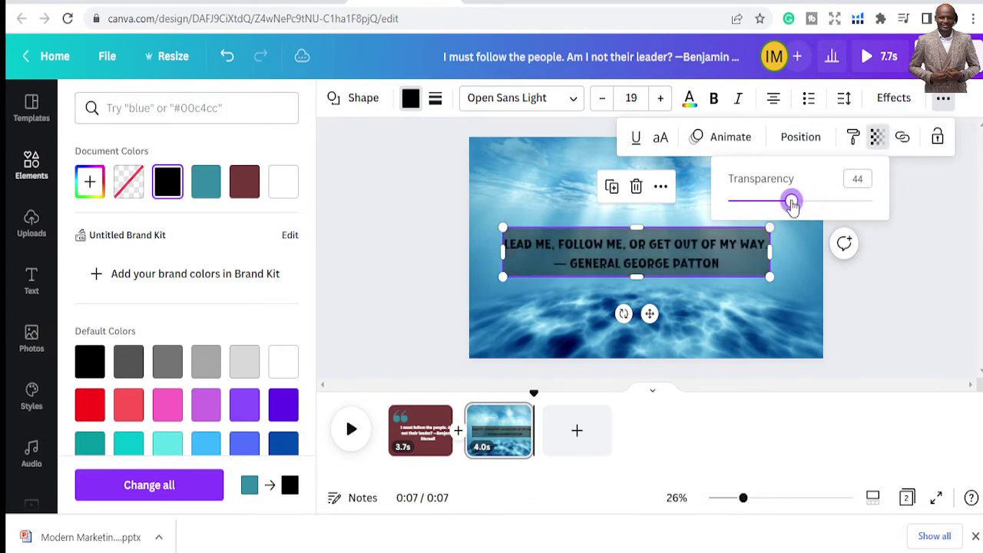
pyautogui.click(439, 216)
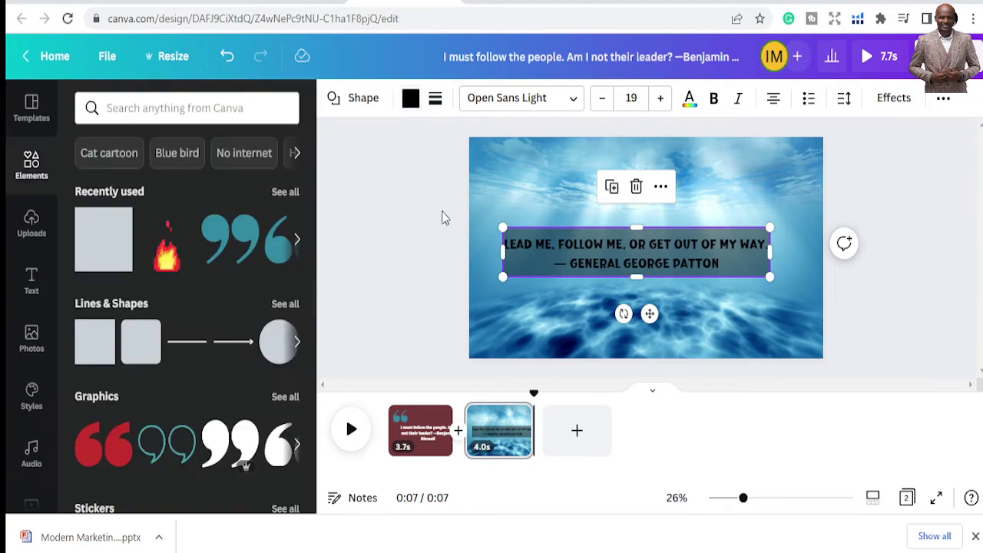
# - Change the second page's quote text to a custom bright yellow-green, #D5FF06
pyautogui.click(622, 268)
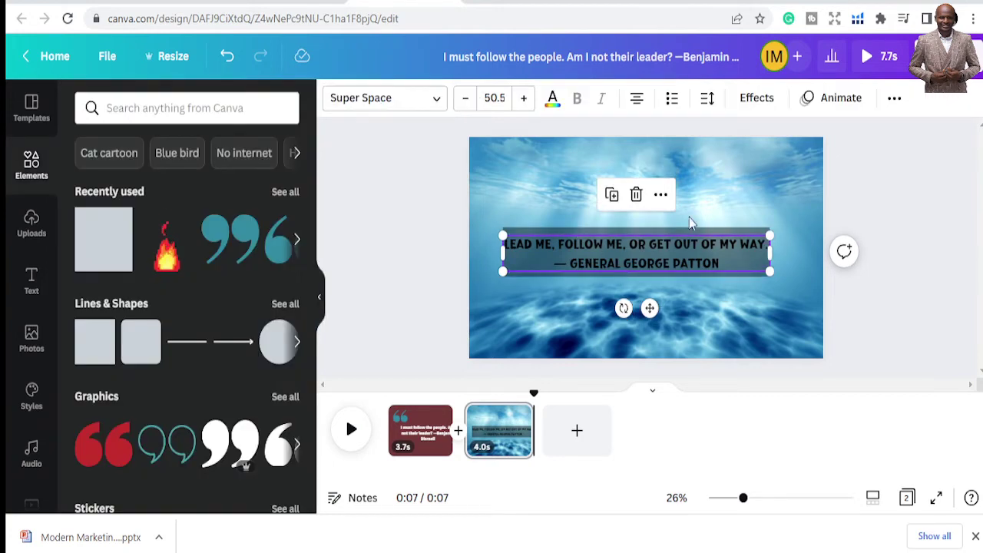
pyautogui.click(553, 99)
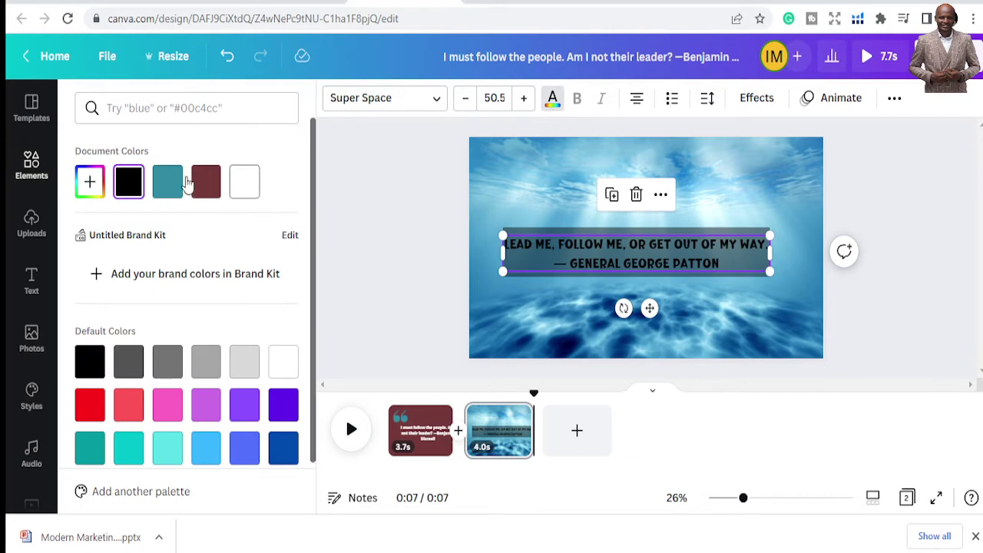
pyautogui.click(85, 192)
pyautogui.moveTo(142, 320); pyautogui.dragTo(130, 320)
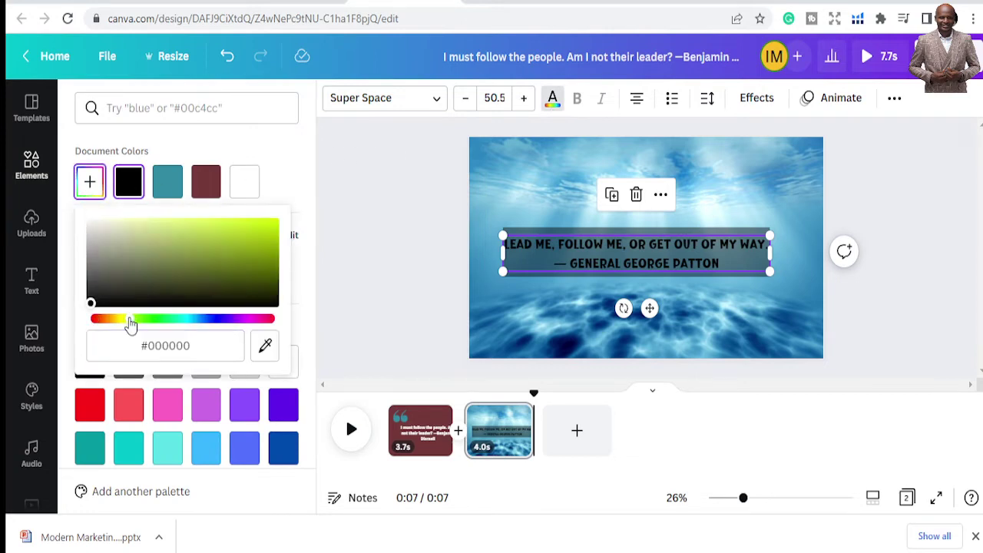
pyautogui.click(259, 243)
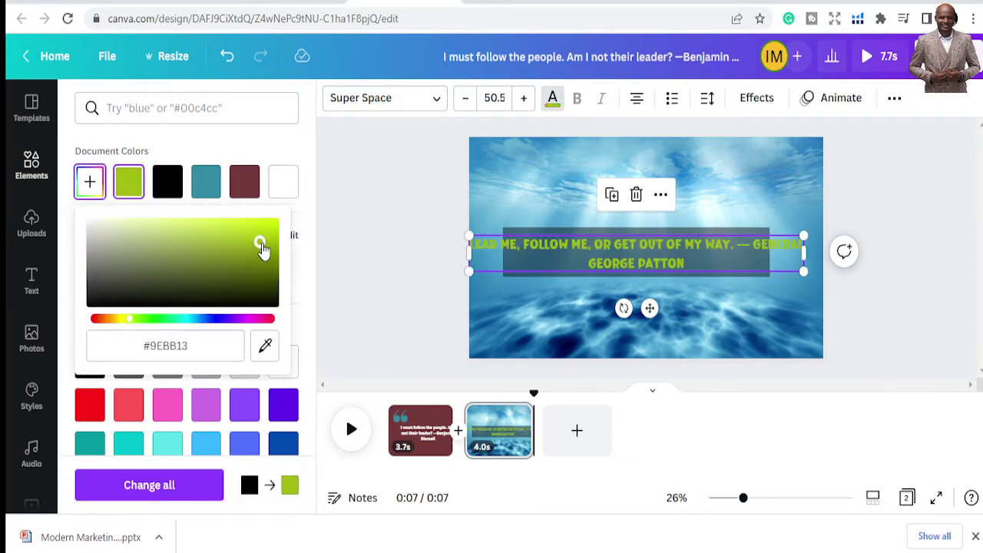
pyautogui.moveTo(263, 250); pyautogui.dragTo(275, 220)
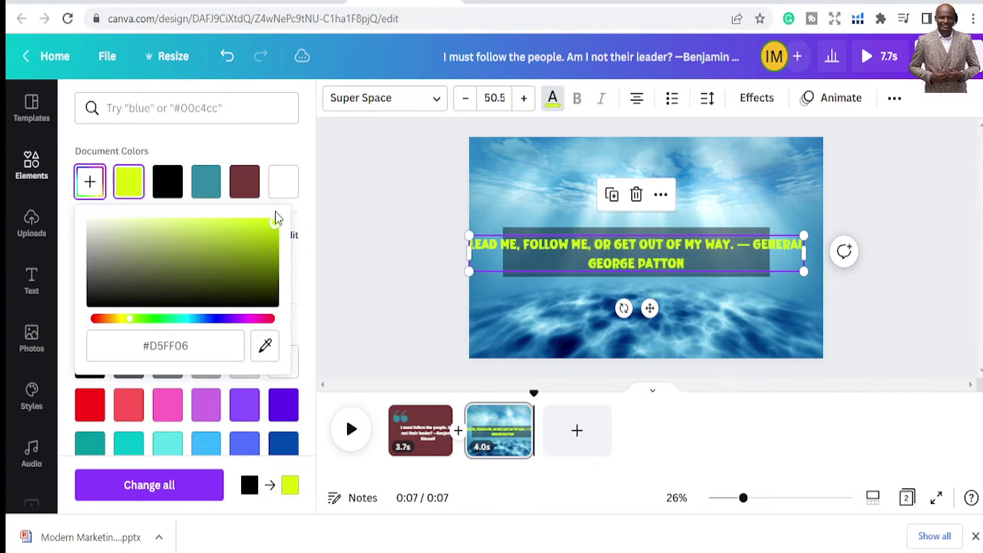
pyautogui.click(363, 201)
# - Shrink the quote text to a font size of about 37.9 and centre it inside the dark band
pyautogui.click(476, 252)
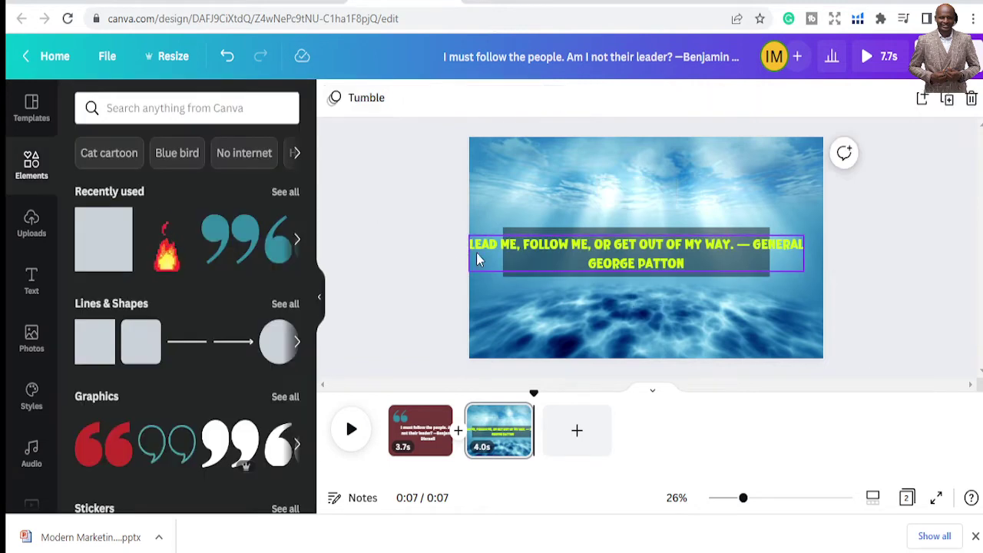
pyautogui.moveTo(470, 235); pyautogui.dragTo(535, 244)
pyautogui.moveTo(650, 261); pyautogui.dragTo(619, 253)
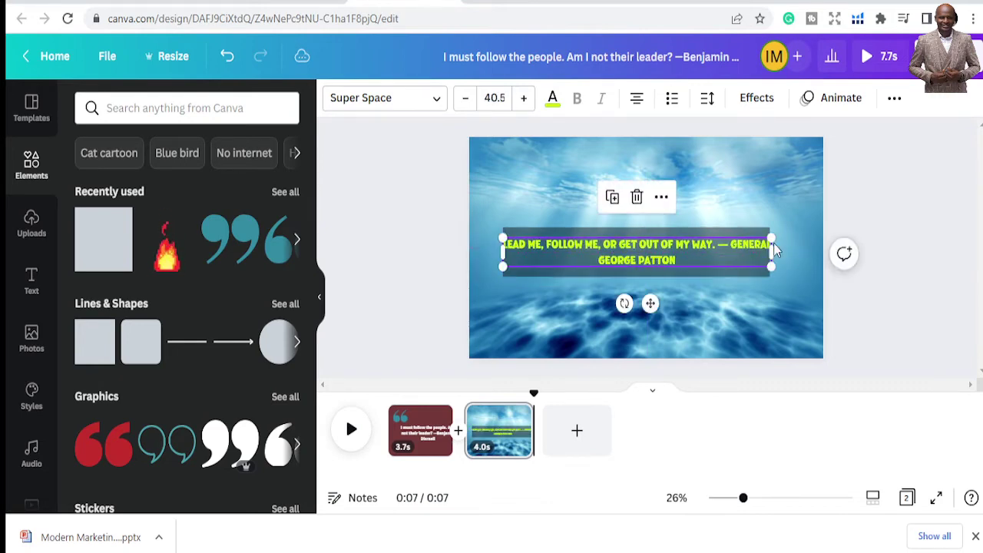
pyautogui.moveTo(769, 238); pyautogui.dragTo(752, 240)
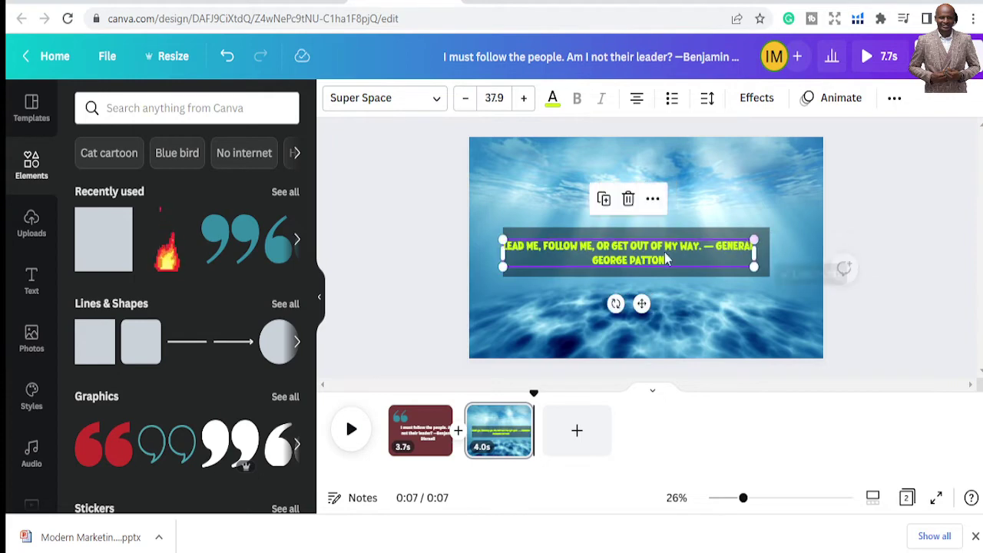
pyautogui.moveTo(639, 265)
pyautogui.mouseDown()
pyautogui.moveTo(635, 256)
pyautogui.moveTo(645, 259)
pyautogui.mouseUp()
pyautogui.click(387, 185)
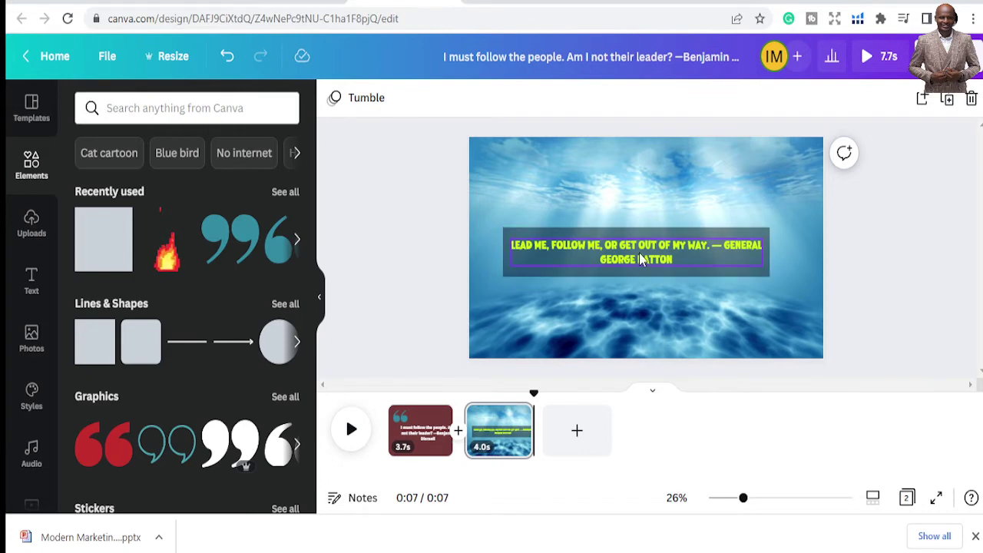
# - Set the transparency of the black band behind the quote to 27
pyautogui.click(573, 281)
pyautogui.click(416, 205)
pyautogui.click(523, 272)
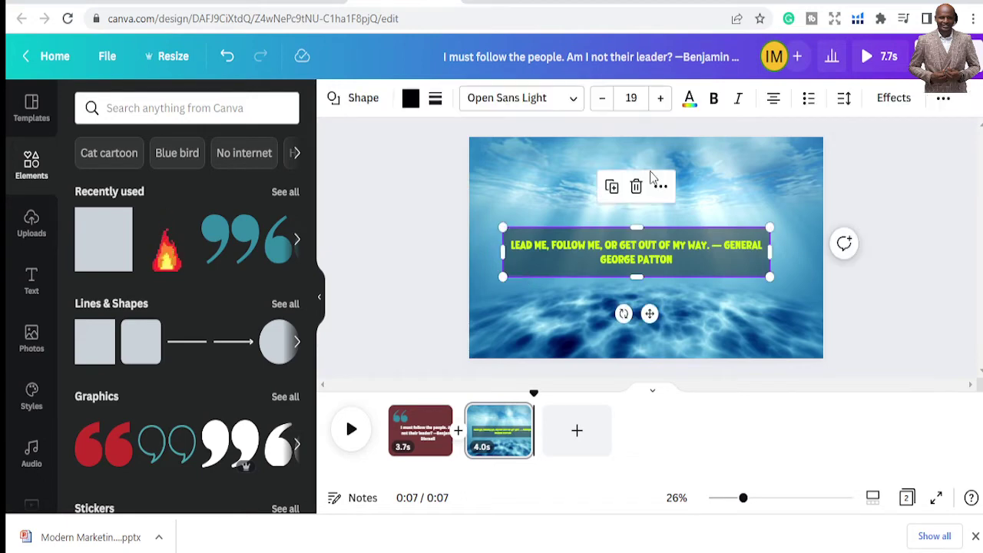
pyautogui.click(936, 100)
pyautogui.click(876, 139)
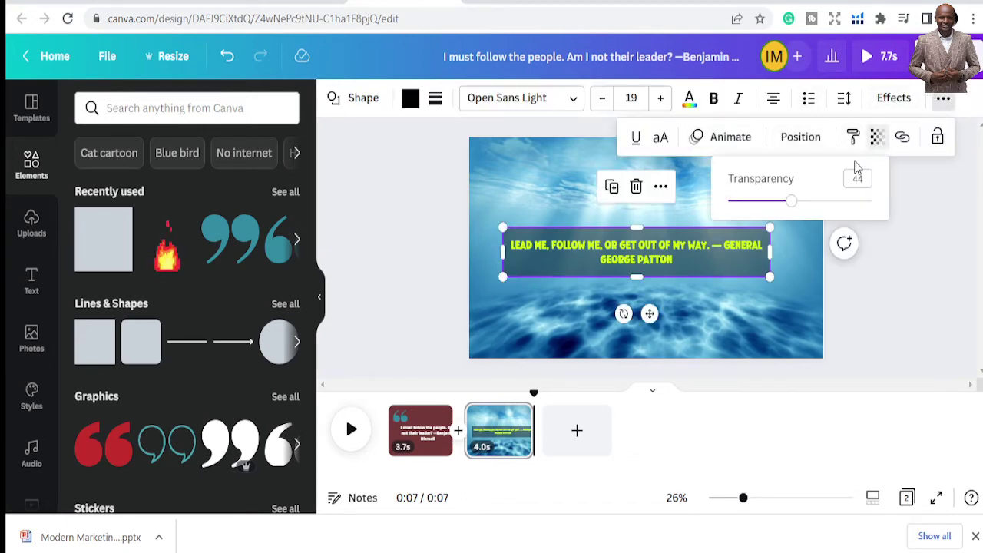
pyautogui.moveTo(786, 209); pyautogui.dragTo(768, 206)
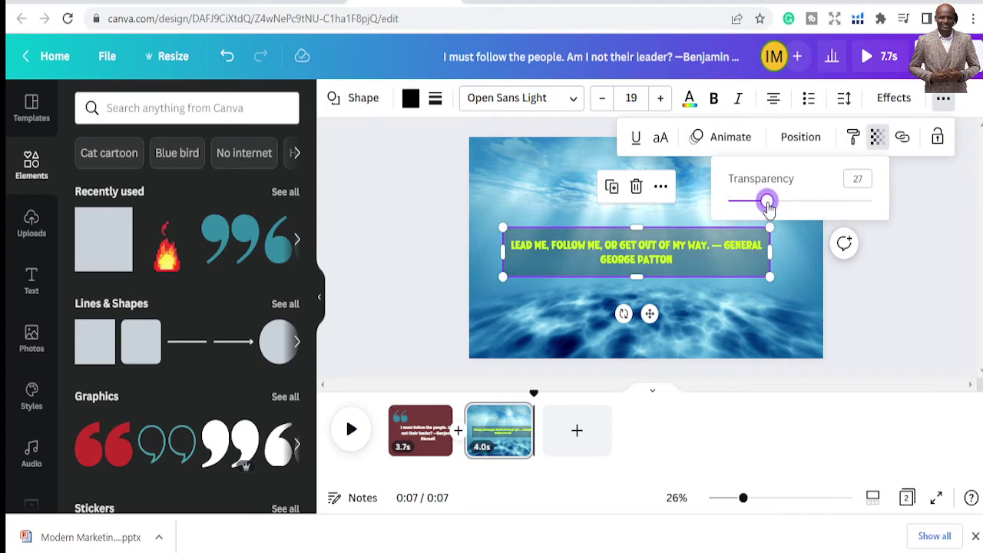
pyautogui.click(408, 206)
pyautogui.click(441, 319)
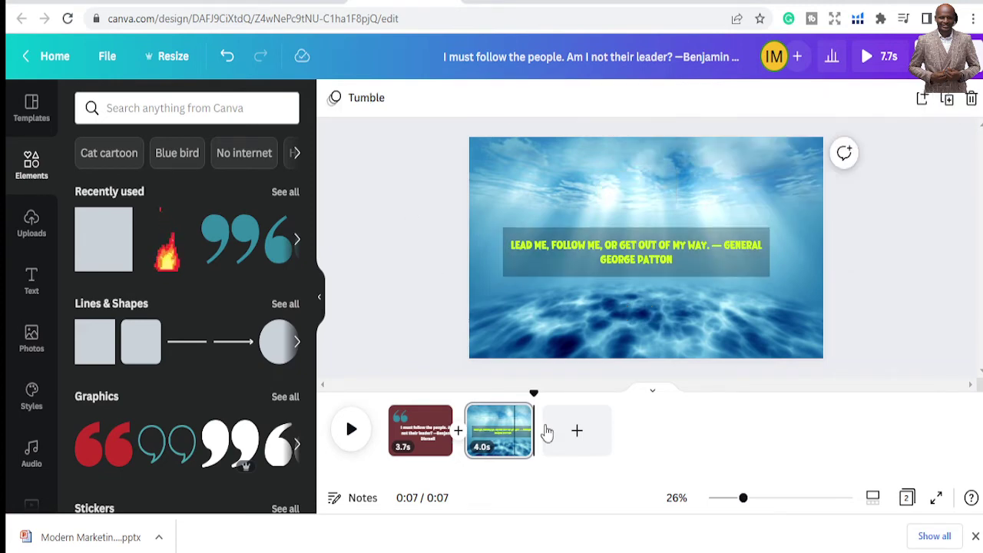
# - Trim the second page to 3.2 seconds and add a Circle Wipe transition between the first and second pages
pyautogui.moveTo(525, 435)
pyautogui.moveTo(531, 438); pyautogui.dragTo(519, 436)
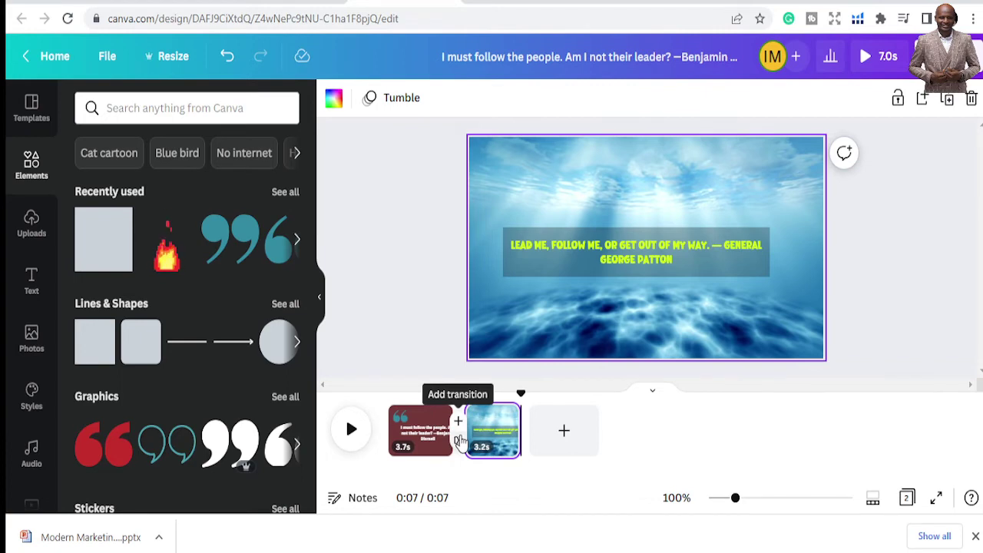
pyautogui.click(459, 437)
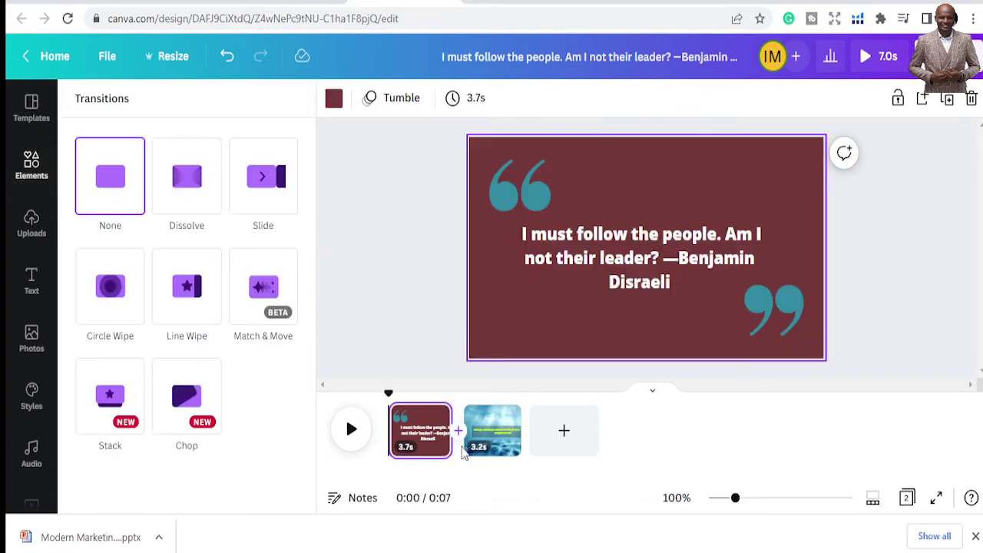
pyautogui.click(185, 317)
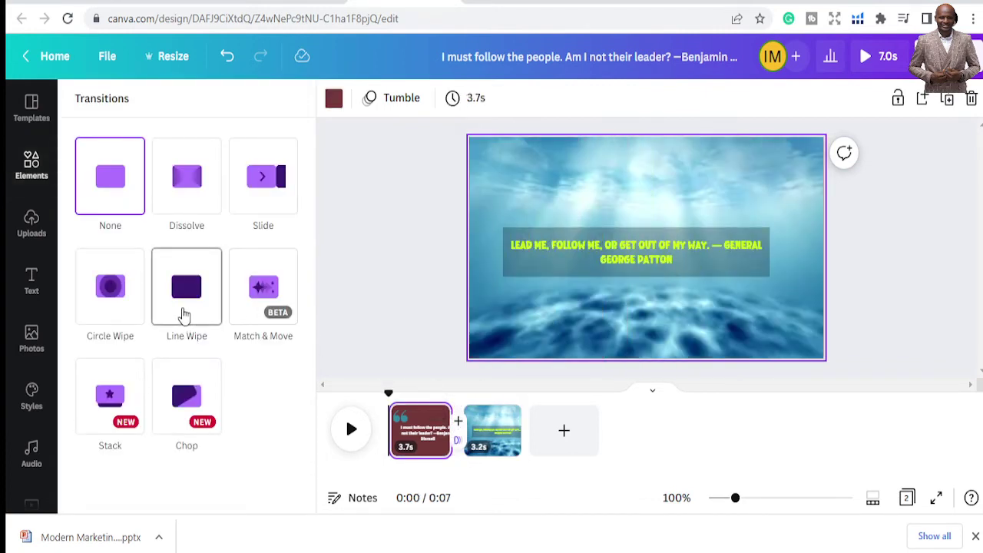
pyautogui.click(264, 286)
pyautogui.click(116, 306)
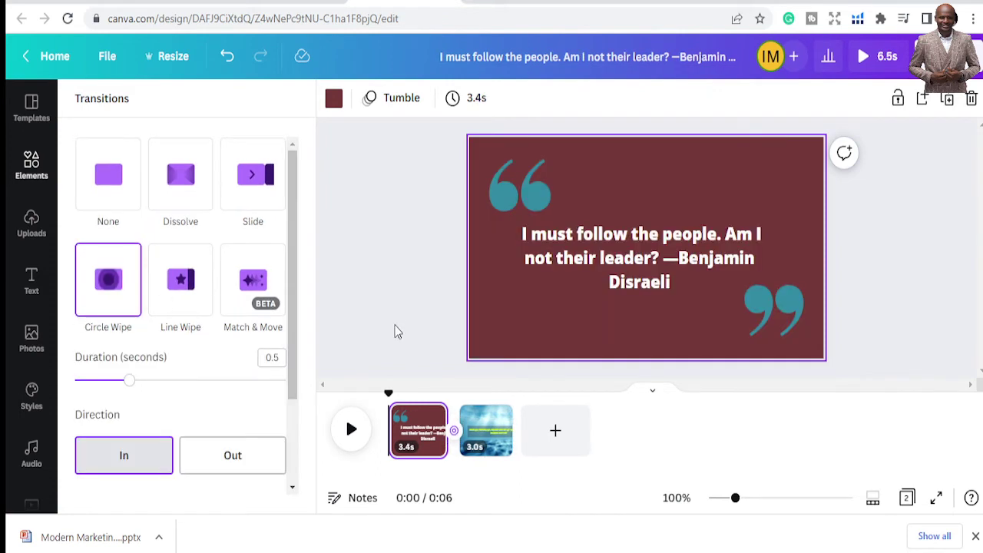
pyautogui.click(346, 432)
# - Add a blank third page and bring up the stock-video results for "ocean"
pyautogui.click(556, 433)
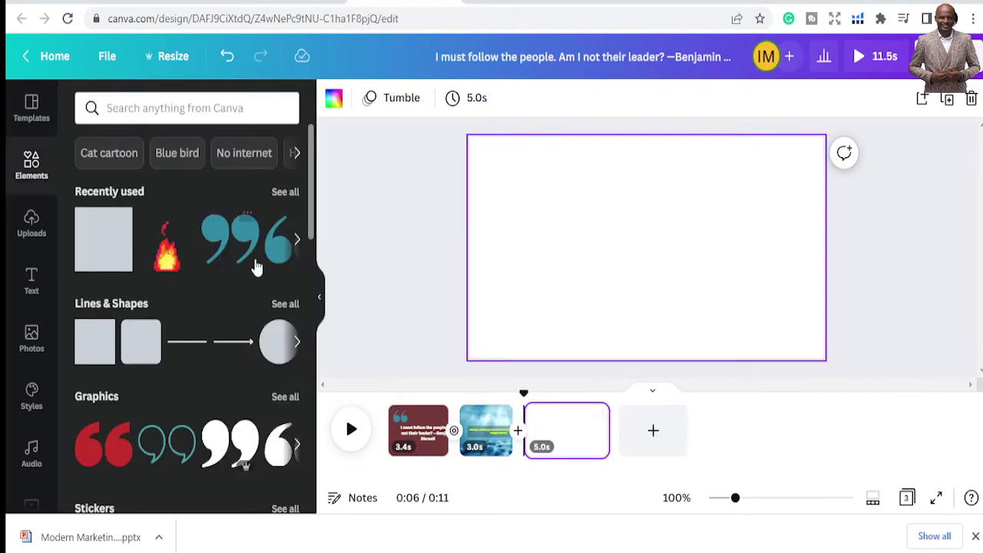
pyautogui.scroll(-3, 23, 390)
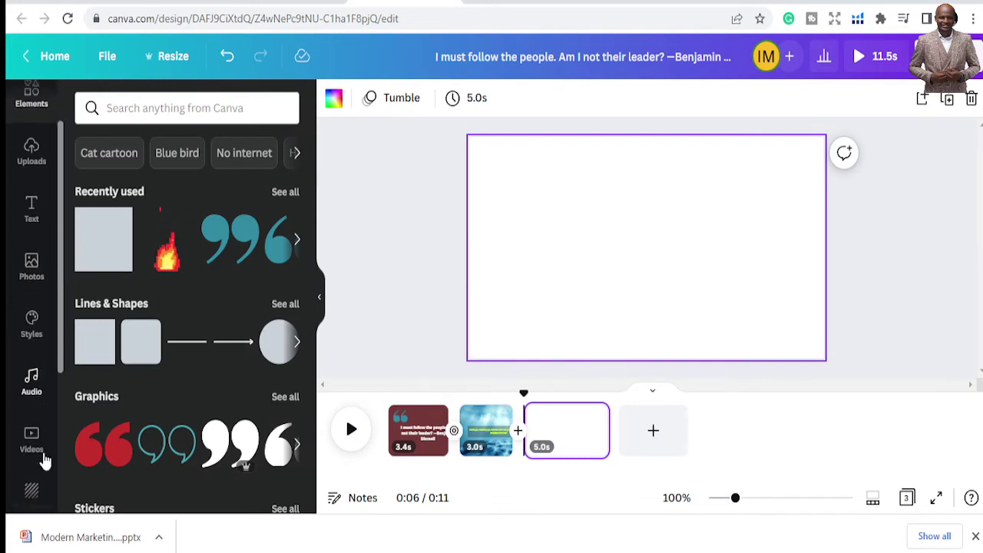
pyautogui.scroll(-2, 26, 396)
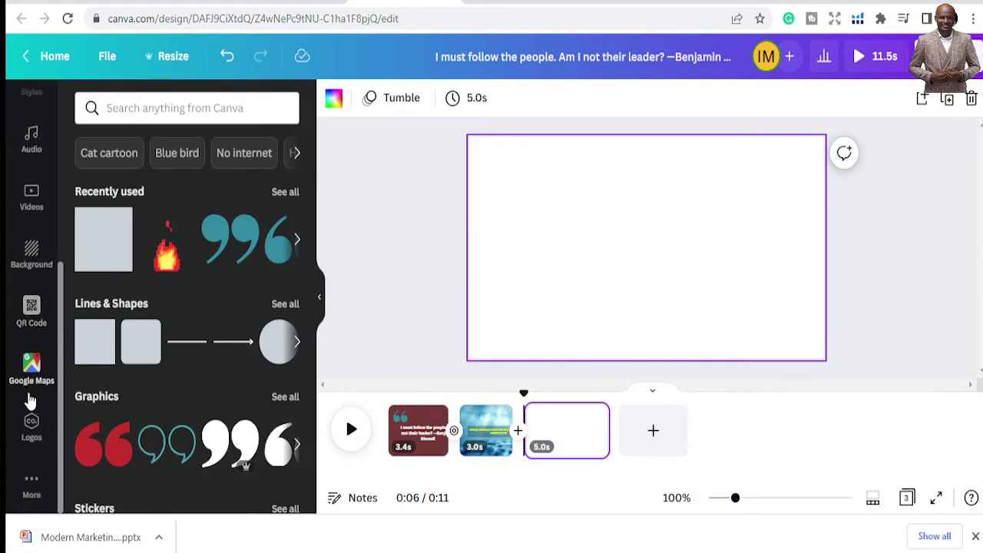
pyautogui.scroll(5, 37, 395)
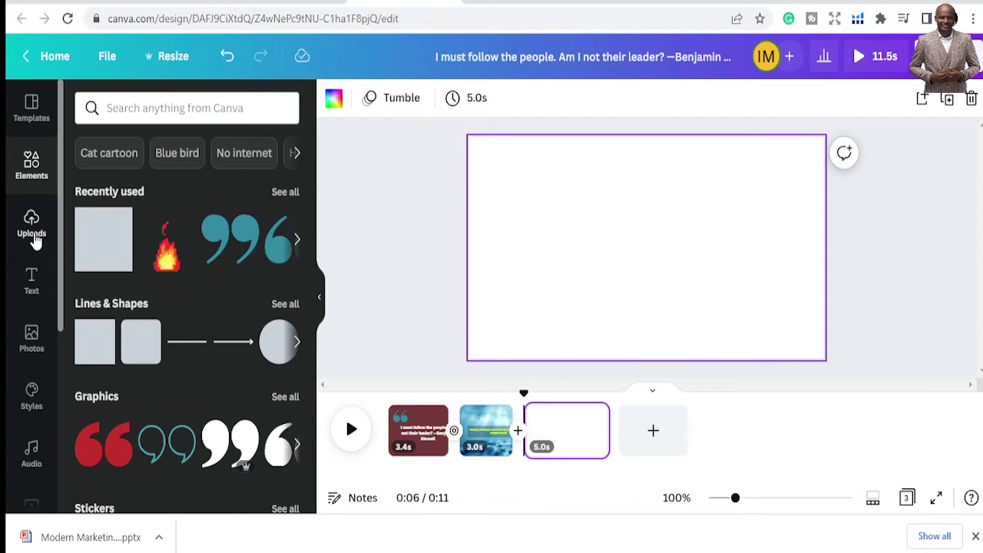
pyautogui.click(34, 241)
pyautogui.scroll(-1, 160, 382)
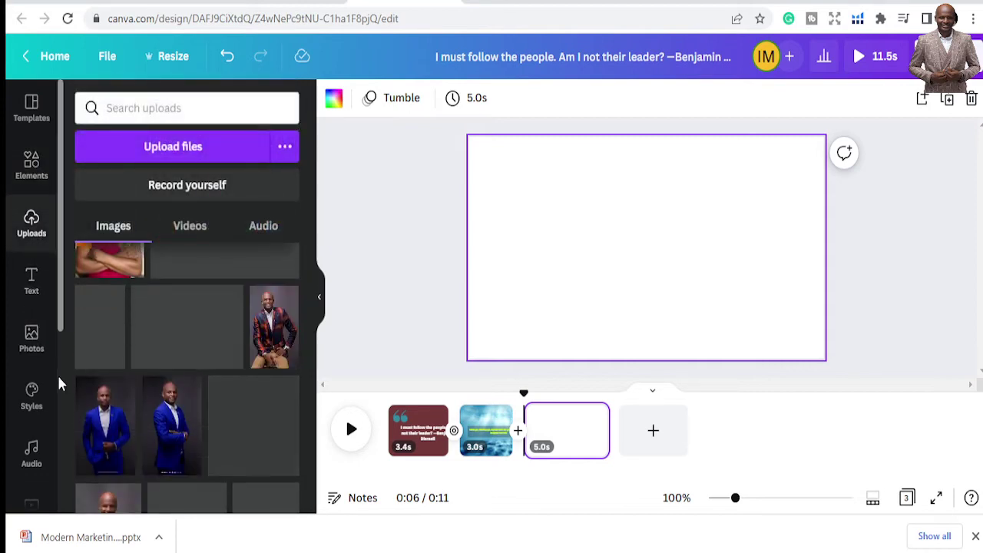
pyautogui.scroll(-3, 51, 407)
pyautogui.click(43, 282)
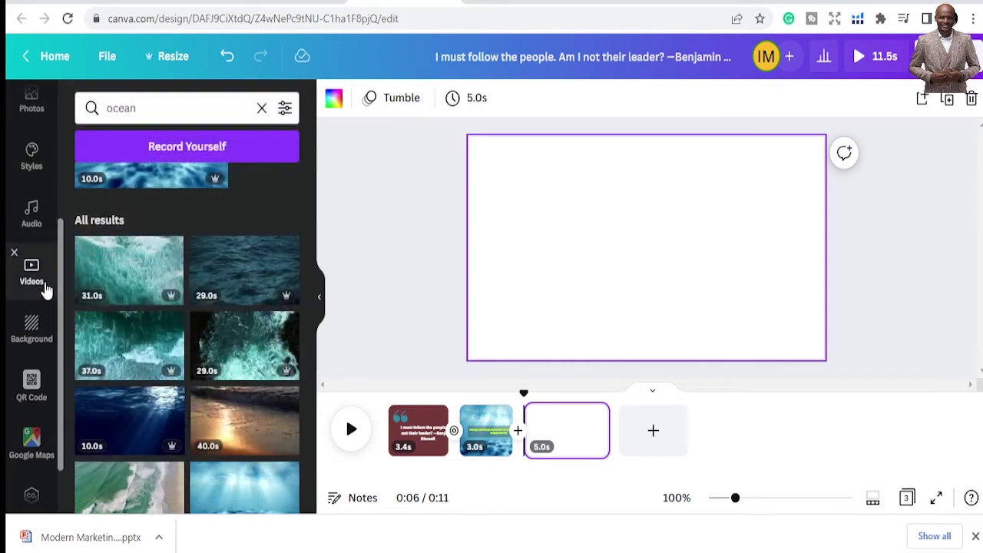
# - Insert the 27-second purple sunset ocean video on the third page and enlarge it to fill the page at 1,920 by 1,080
pyautogui.scroll(-5, 173, 350)
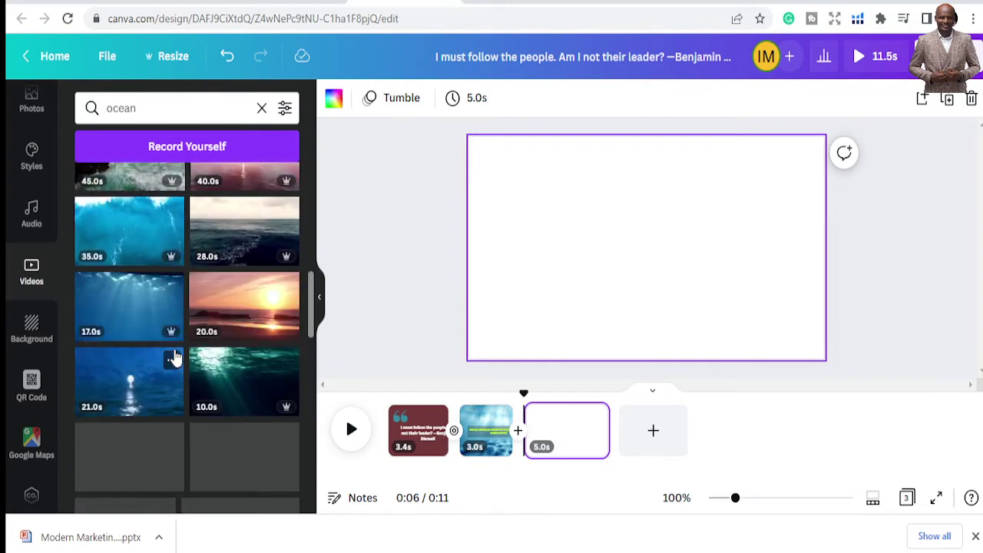
pyautogui.scroll(-5, 175, 359)
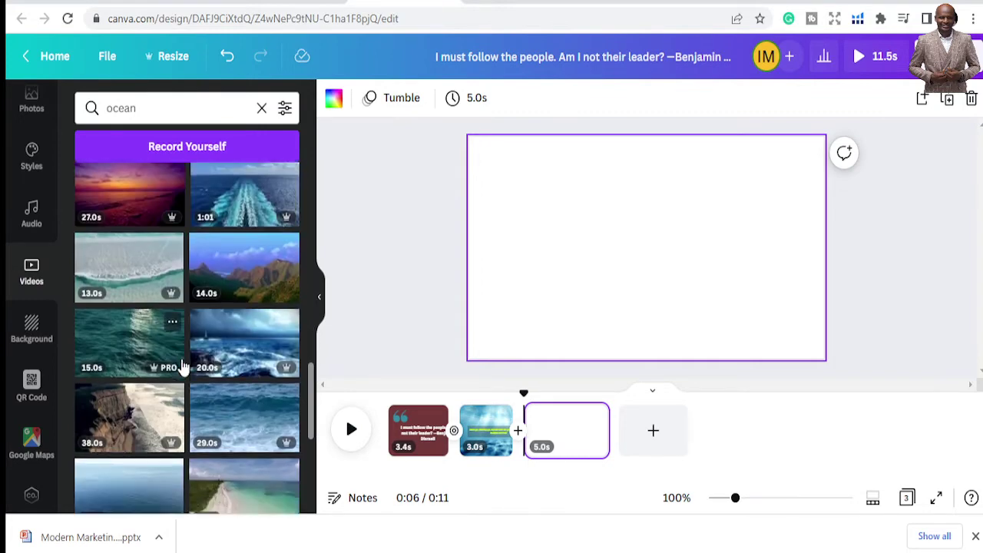
pyautogui.scroll(3, 154, 345)
pyautogui.click(123, 372)
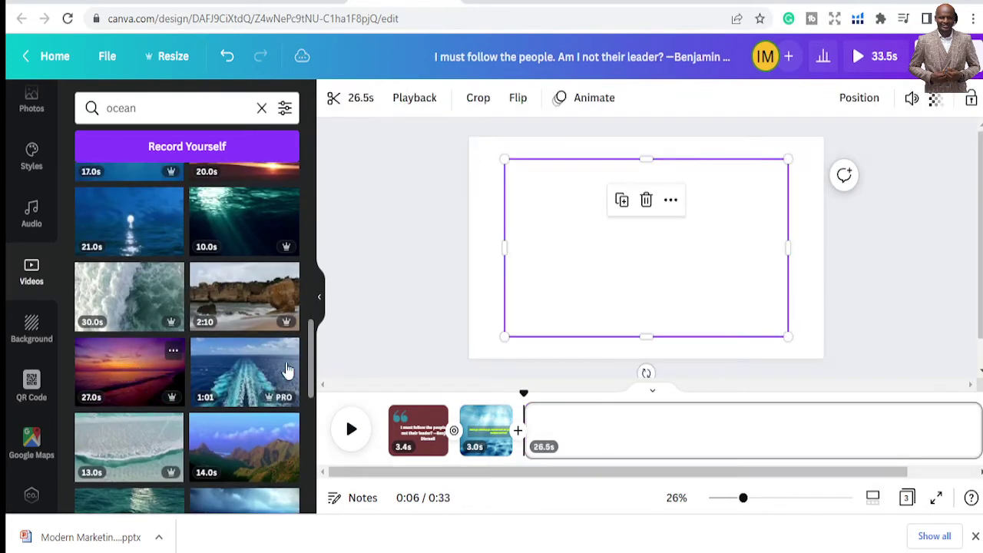
pyautogui.moveTo(503, 340); pyautogui.dragTo(468, 358)
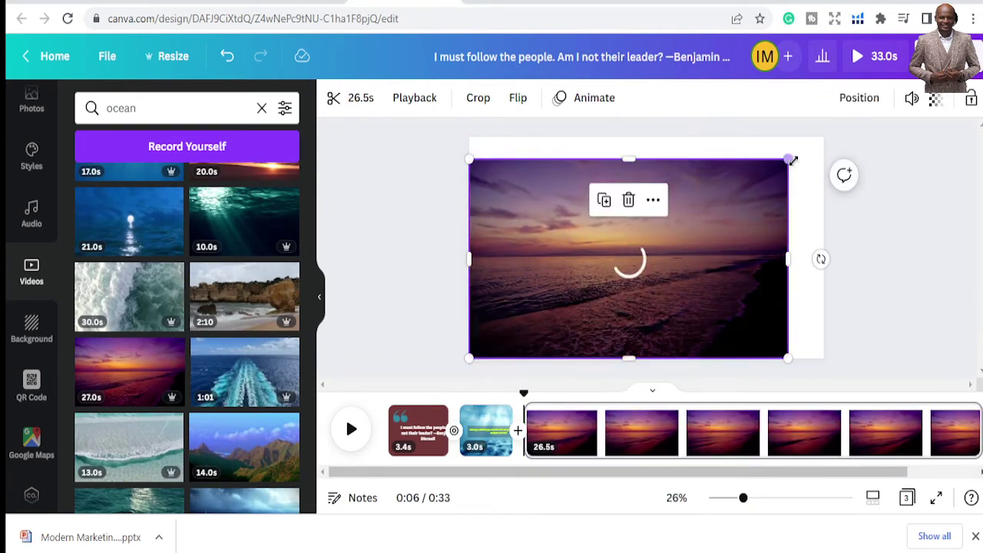
pyautogui.moveTo(789, 159); pyautogui.dragTo(825, 137)
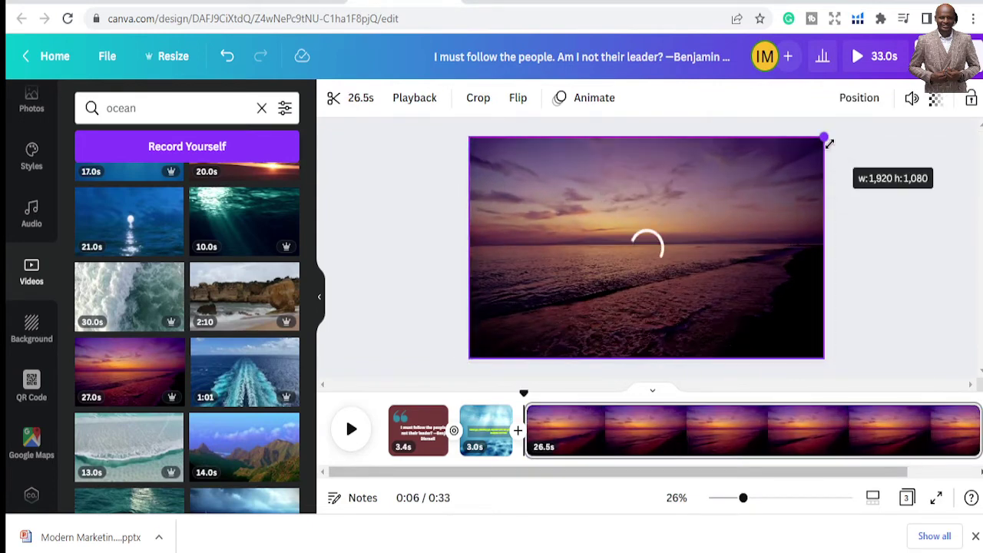
# - Trim the third page's ocean sunset video to 5.1 seconds
pyautogui.click(360, 98)
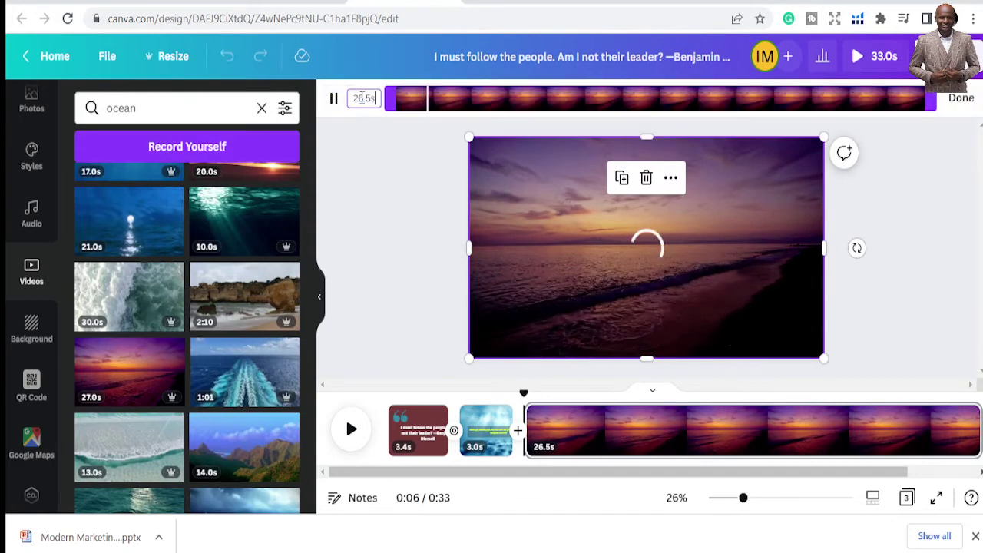
pyautogui.click(388, 238)
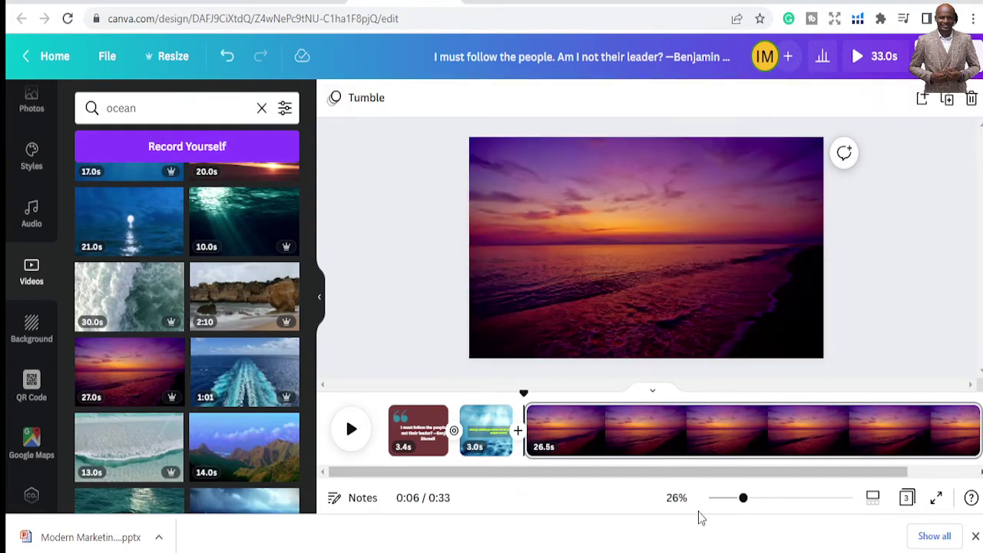
pyautogui.moveTo(669, 473); pyautogui.dragTo(752, 482)
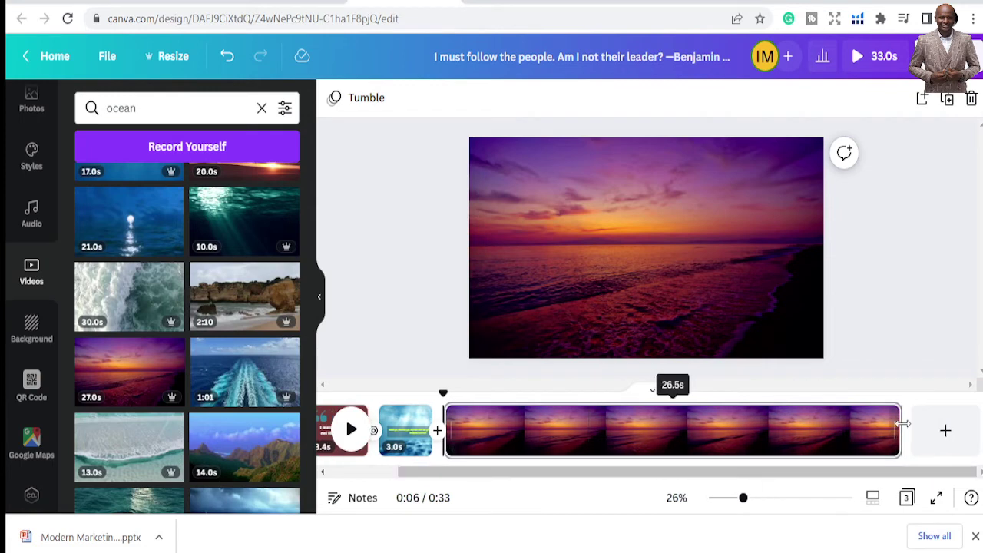
pyautogui.moveTo(900, 431); pyautogui.dragTo(533, 449)
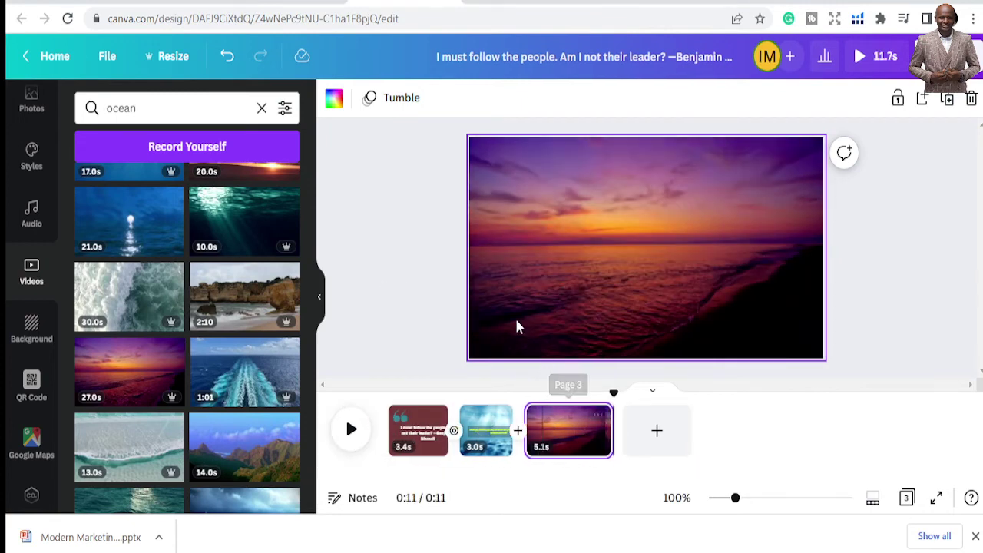
# - Switch to the Forbes article and copy quote 9, "A leader is a dealer in hope. —Napoleon Bonaparte"
pyautogui.click(525, 280)
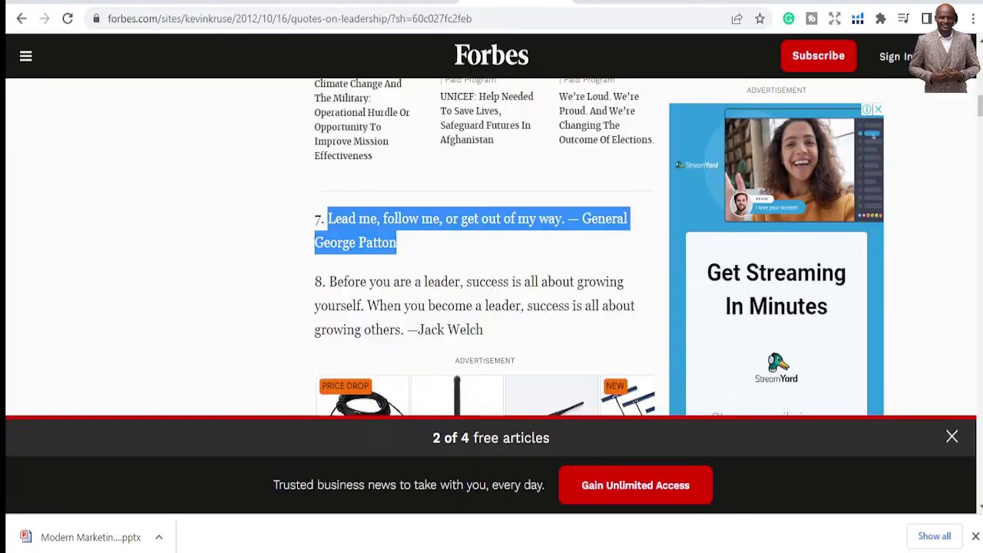
pyautogui.scroll(-5, 483, 329)
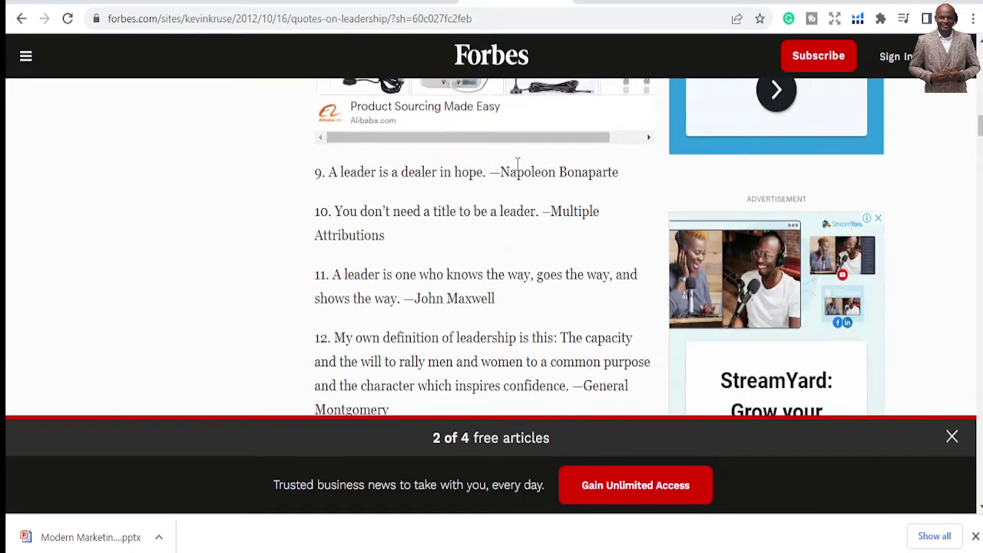
pyautogui.moveTo(452, 170); pyautogui.dragTo(316, 172)
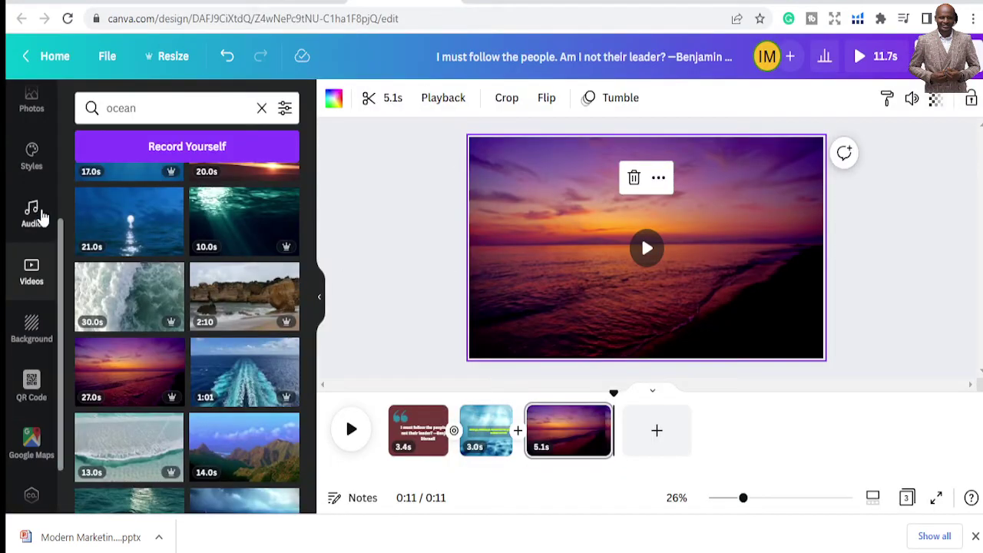
# - Return to Canva and add a heading on the third page reading "A leader is a dealer in hope. —Napoleon Bonaparte"
pyautogui.scroll(3, 45, 190)
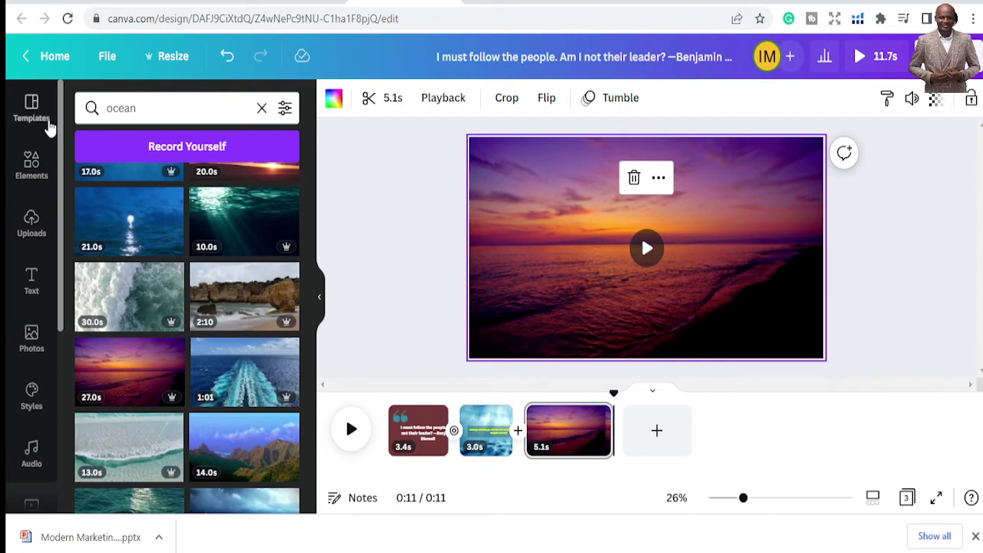
pyautogui.click(32, 281)
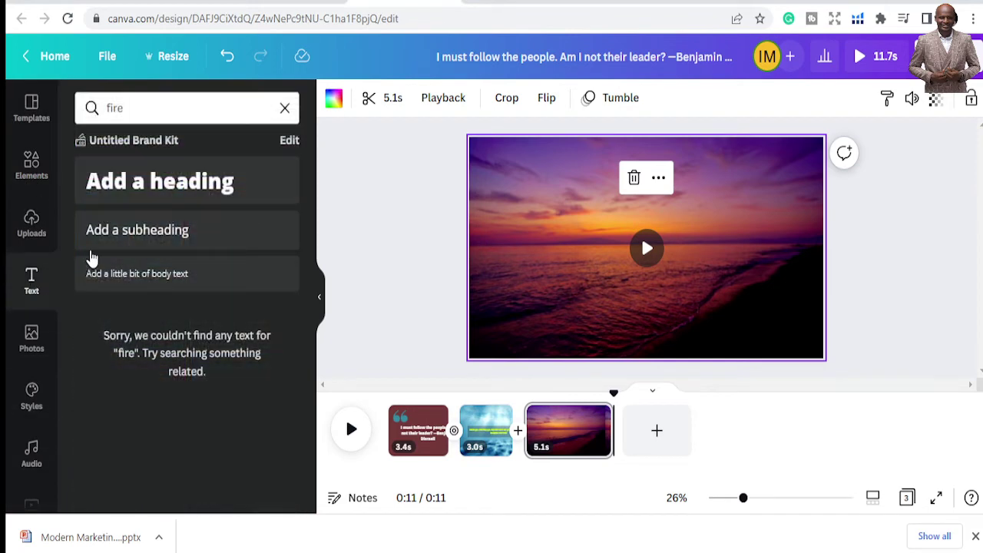
pyautogui.click(160, 178)
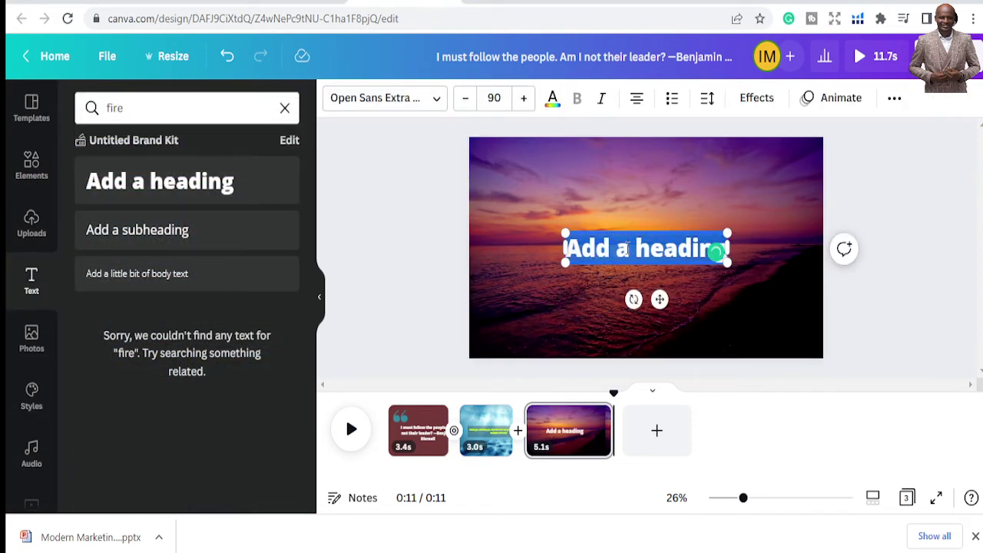
pyautogui.write('A leader is a dealer in hope. — Napoleon Bonaparte')
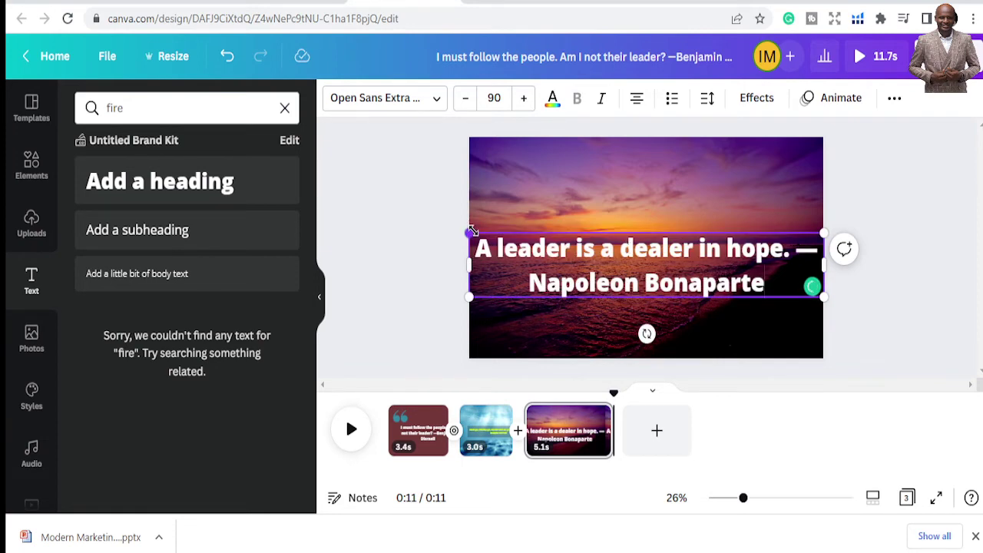
# - Shrink the quote text to size 69.2 and centre it on the third page
pyautogui.moveTo(471, 230); pyautogui.dragTo(550, 248)
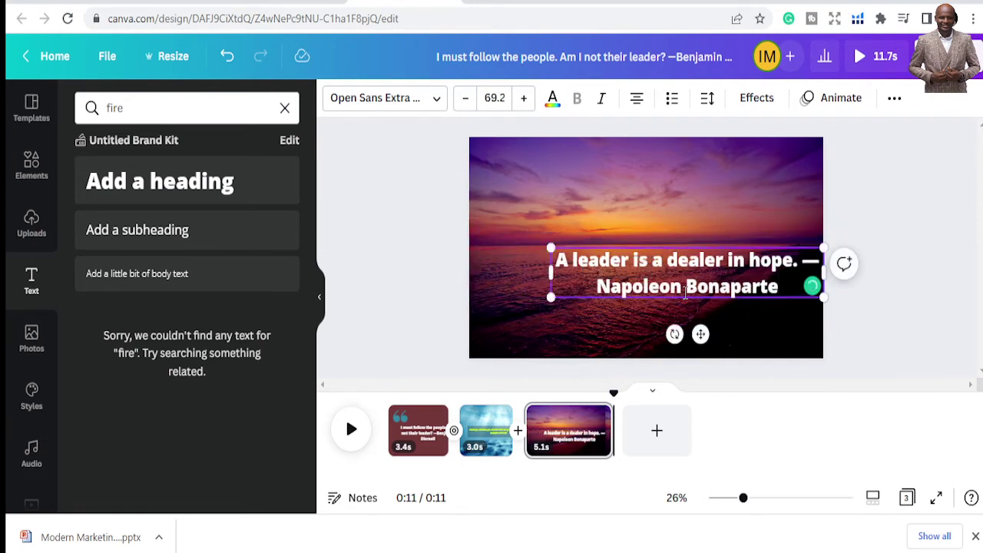
pyautogui.moveTo(682, 286); pyautogui.dragTo(645, 281)
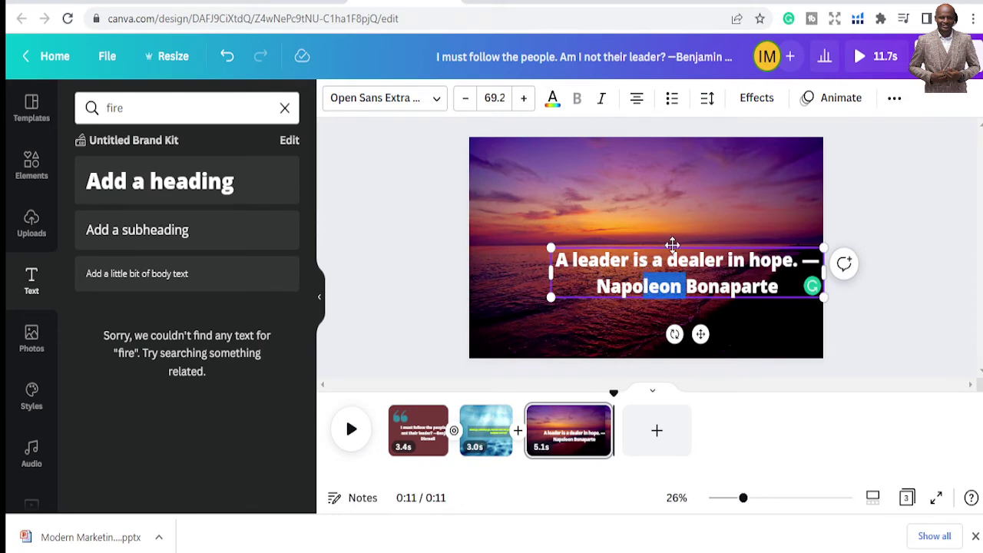
pyautogui.moveTo(672, 244); pyautogui.dragTo(631, 226)
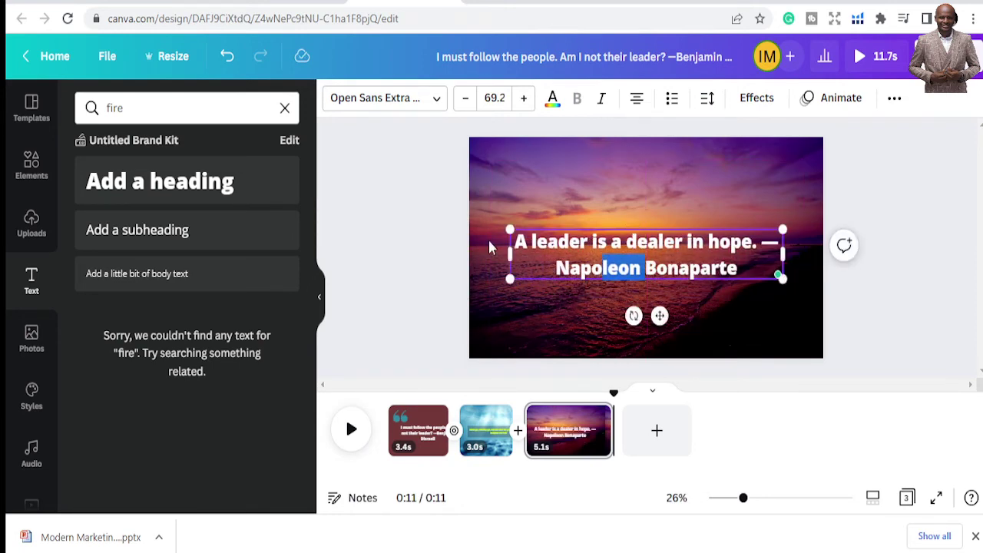
pyautogui.click(505, 204)
pyautogui.click(687, 264)
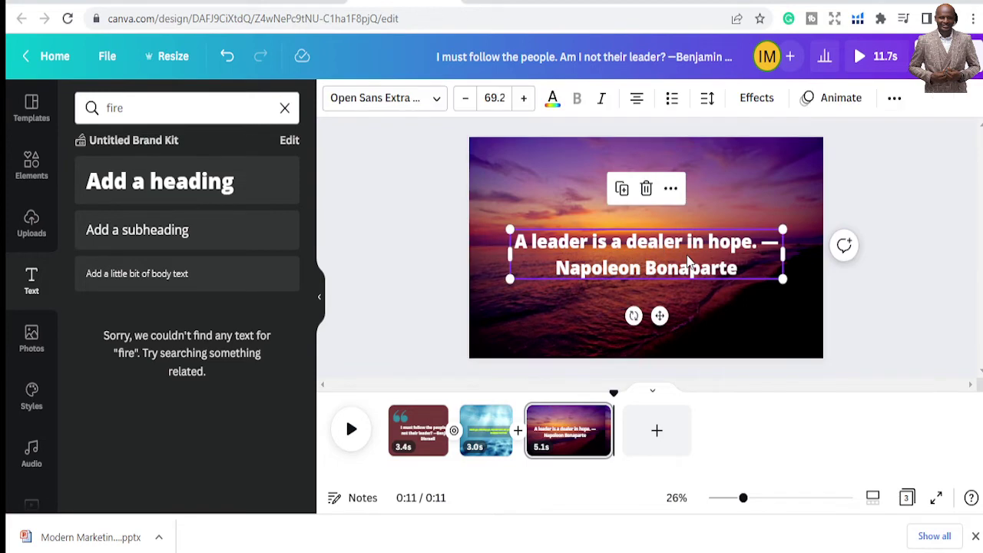
# - Try the OldWhisky, Super Space and Agrandir Grand fonts on the third page's quote
pyautogui.click(432, 98)
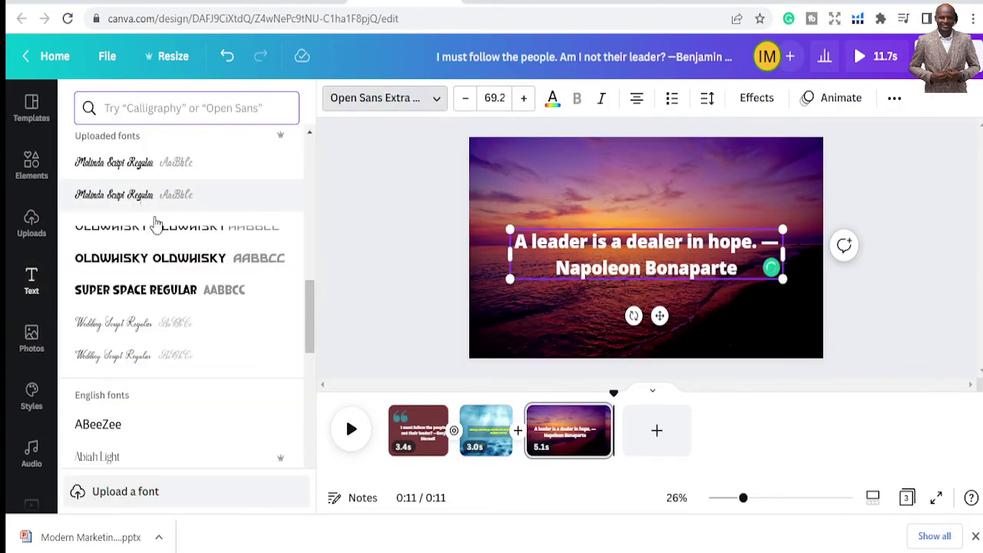
pyautogui.click(158, 264)
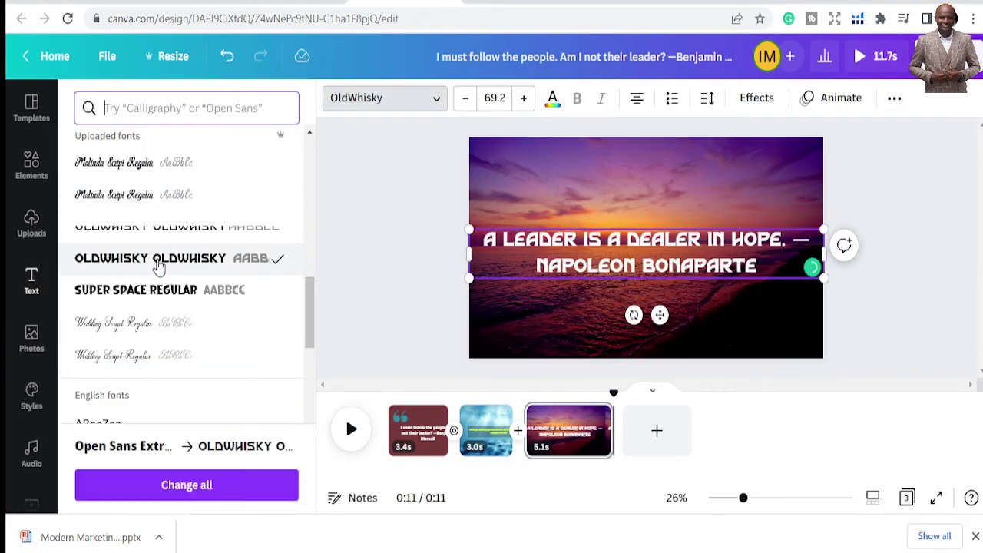
pyautogui.click(159, 299)
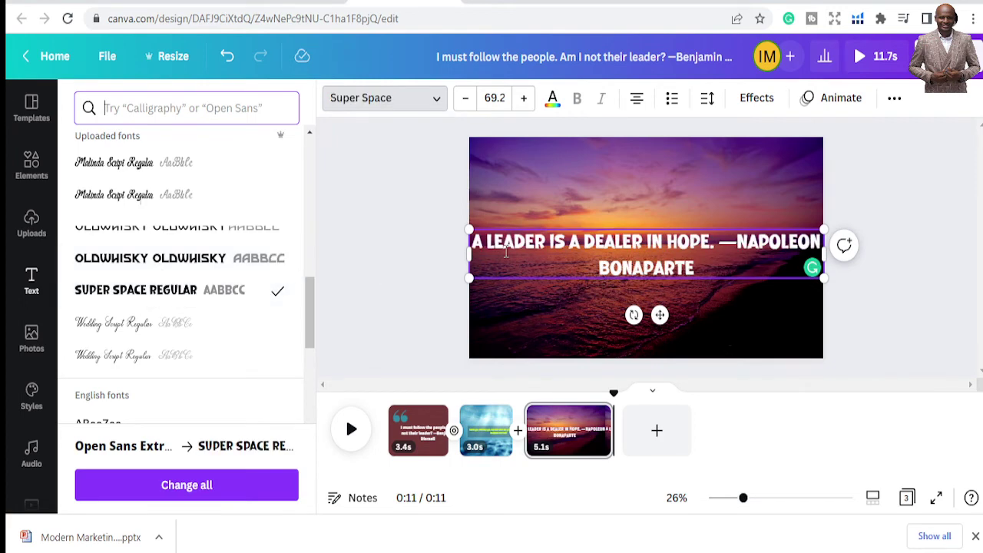
pyautogui.scroll(-6, 237, 345)
pyautogui.scroll(-4, 230, 356)
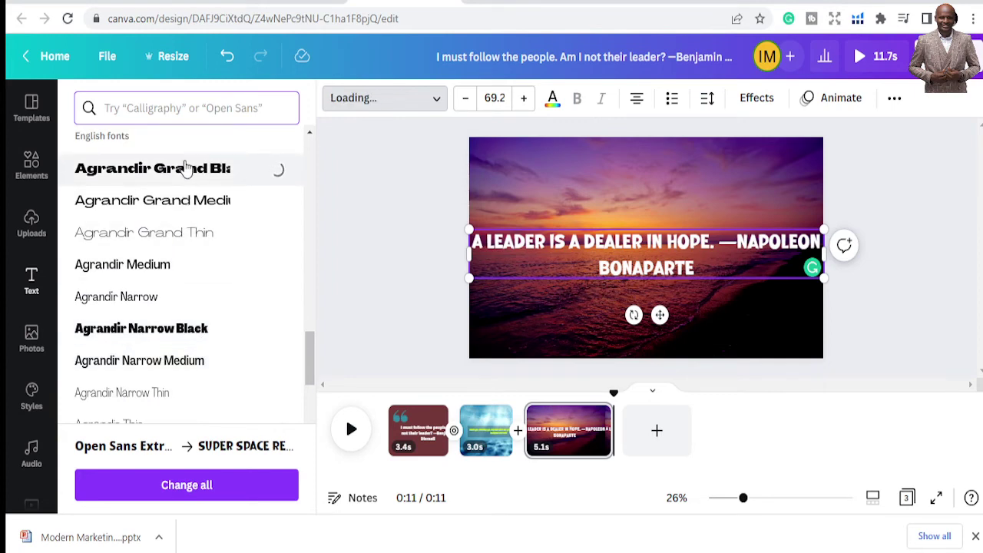
pyautogui.scroll(-4, 189, 261)
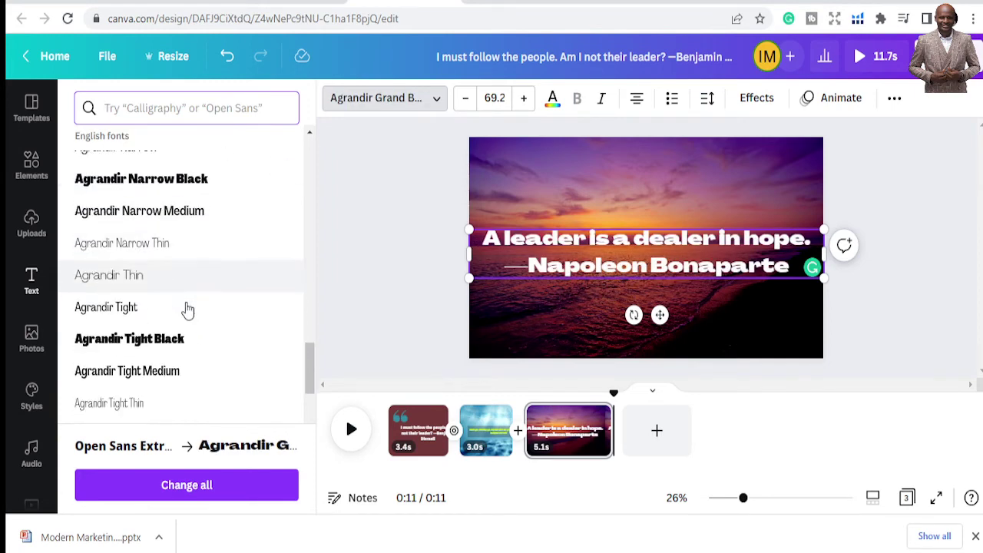
# - Change the font of the third page's quote to Alfa Slab One
pyautogui.scroll(-6, 182, 298)
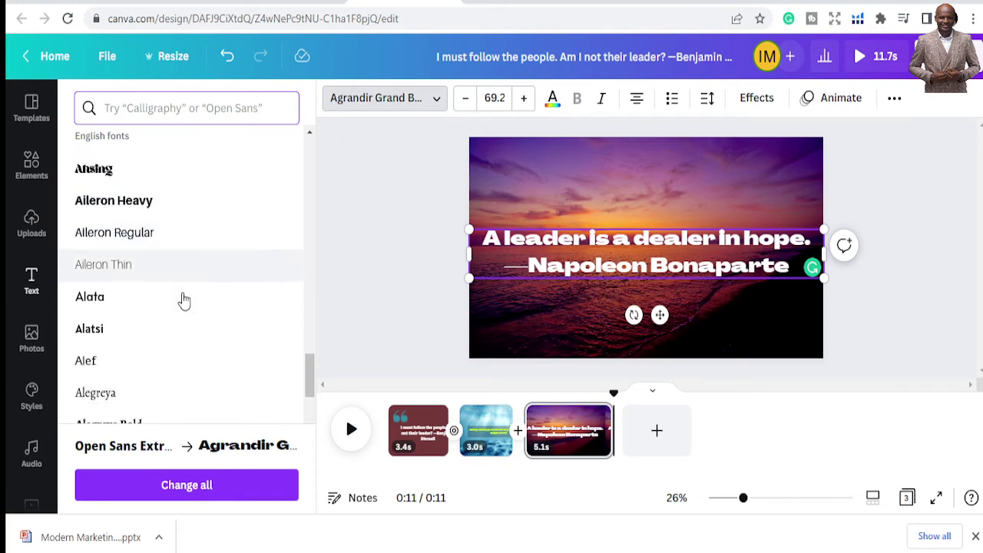
pyautogui.scroll(-8, 182, 298)
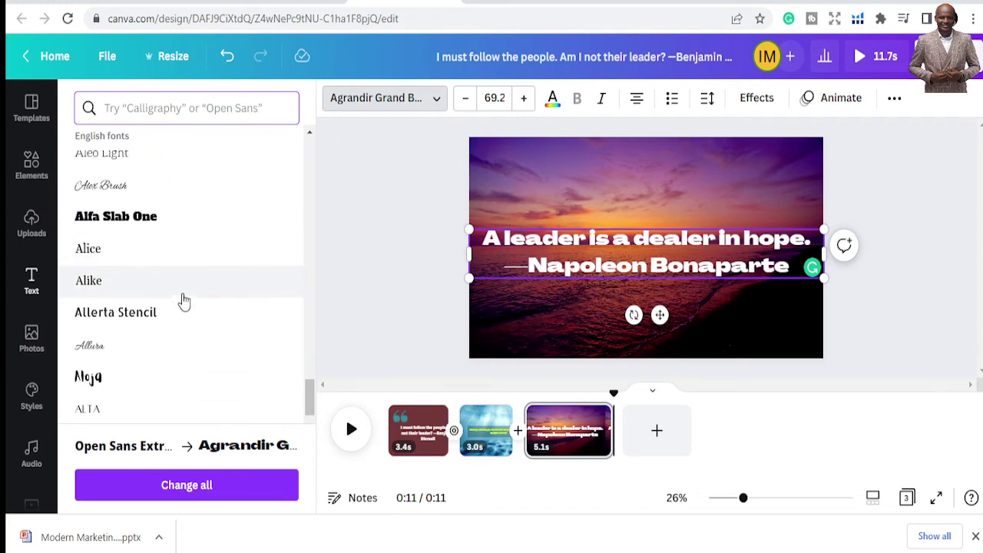
pyautogui.click(161, 298)
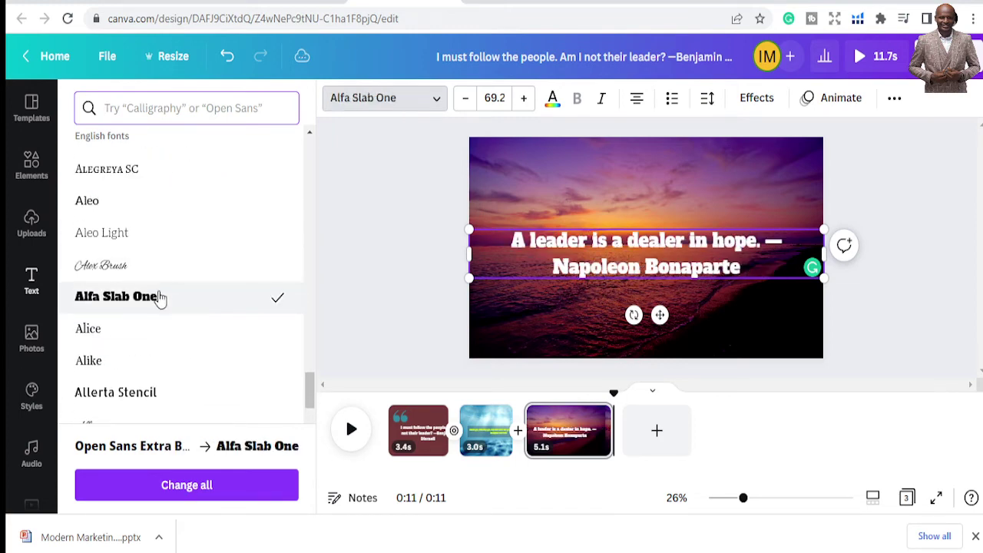
pyautogui.click(560, 189)
pyautogui.click(565, 189)
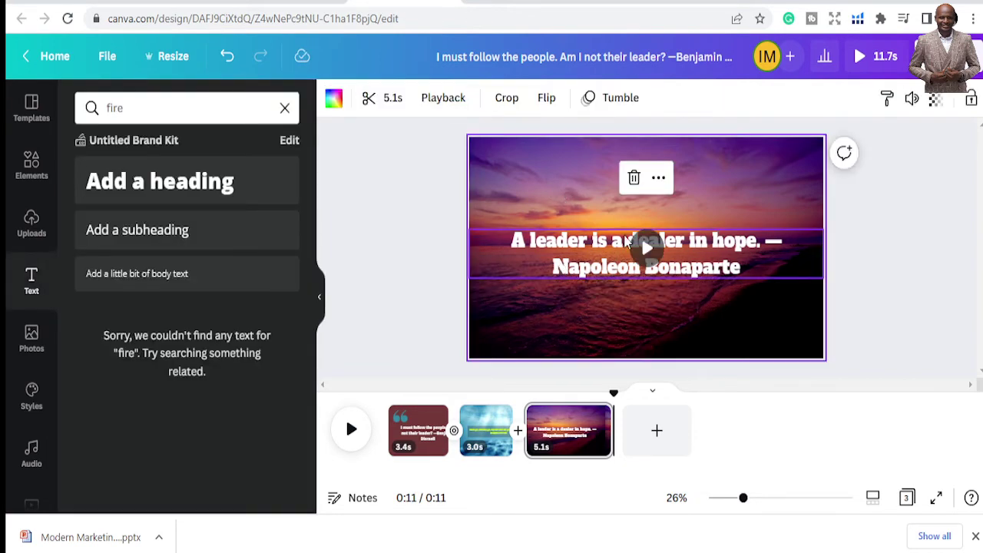
# - Play the video from the timeline and trim the third page to 4.4 seconds
pyautogui.click(350, 430)
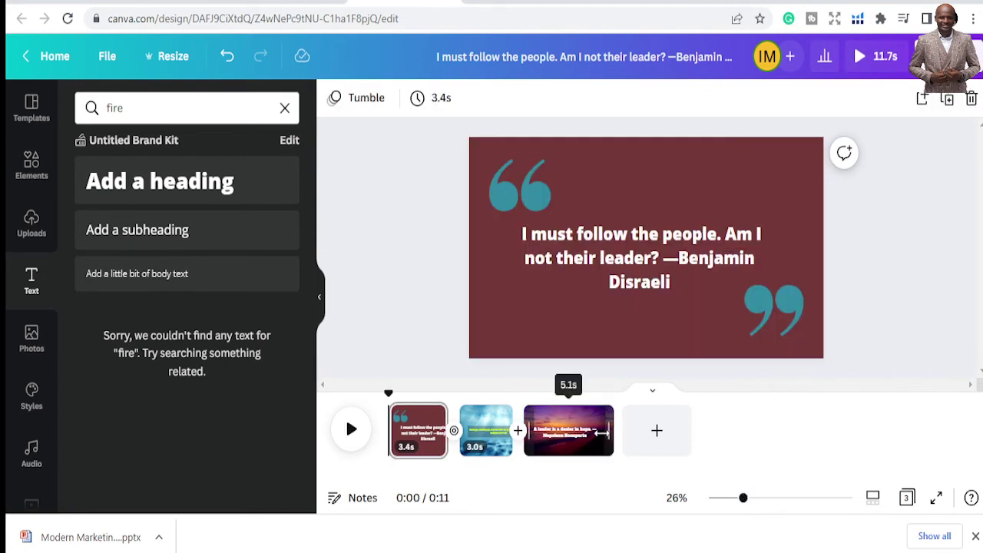
pyautogui.moveTo(601, 433); pyautogui.dragTo(589, 432)
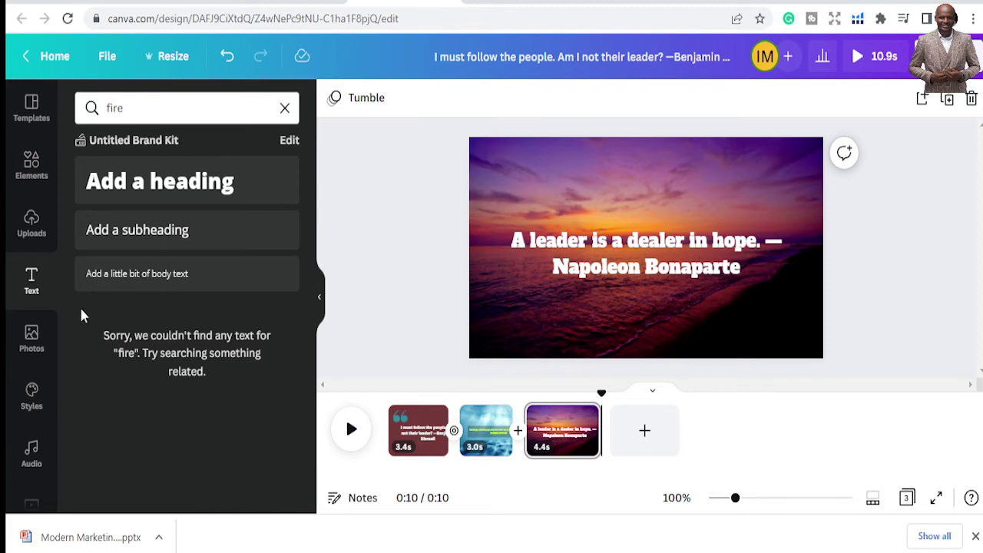
# - Search the audio library for "inspirational" tracks
pyautogui.scroll(-3, 31, 410)
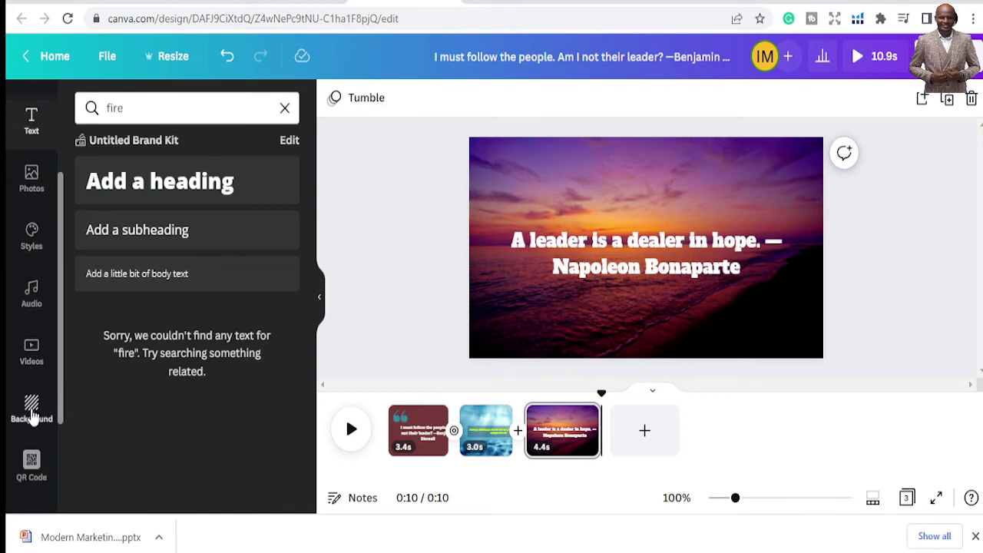
pyautogui.click(31, 298)
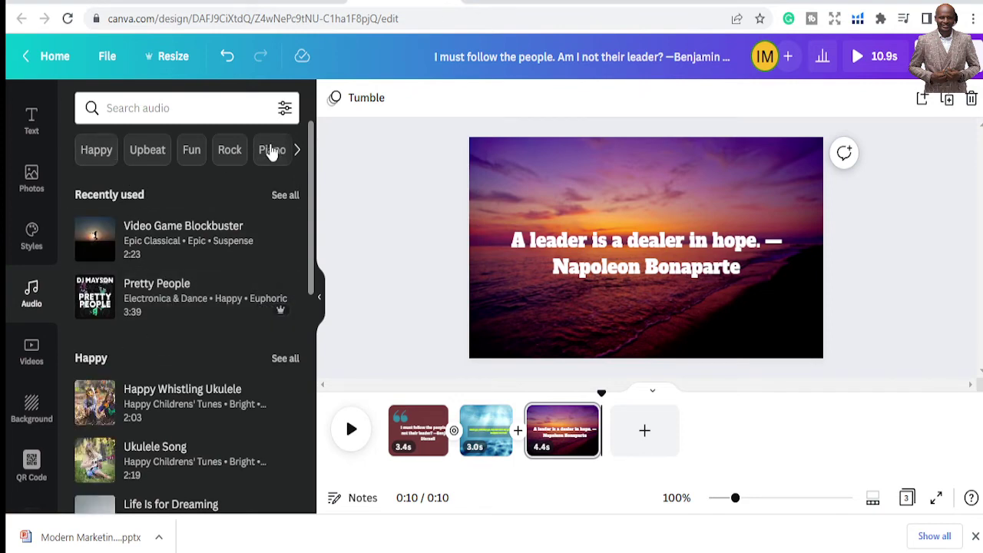
pyautogui.click(295, 150)
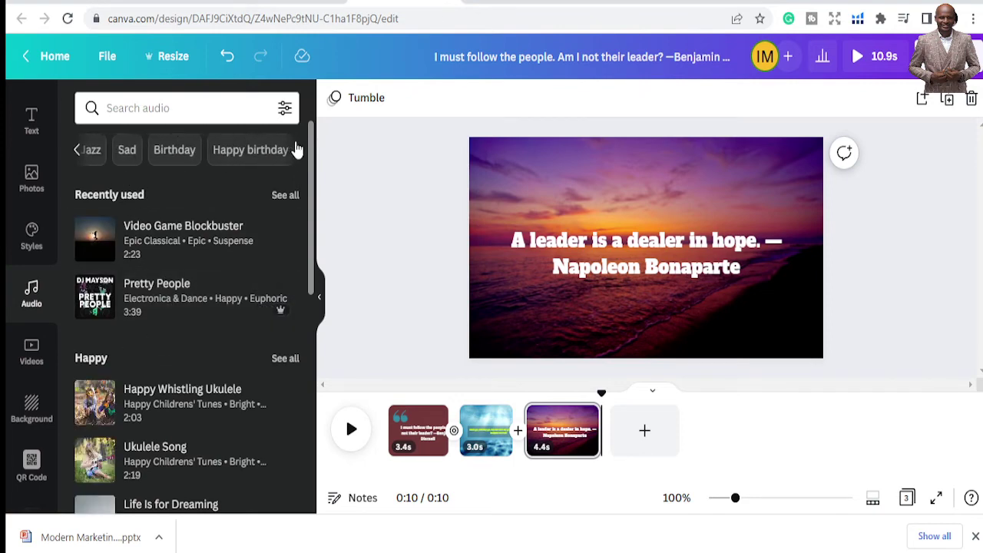
pyautogui.click(229, 111)
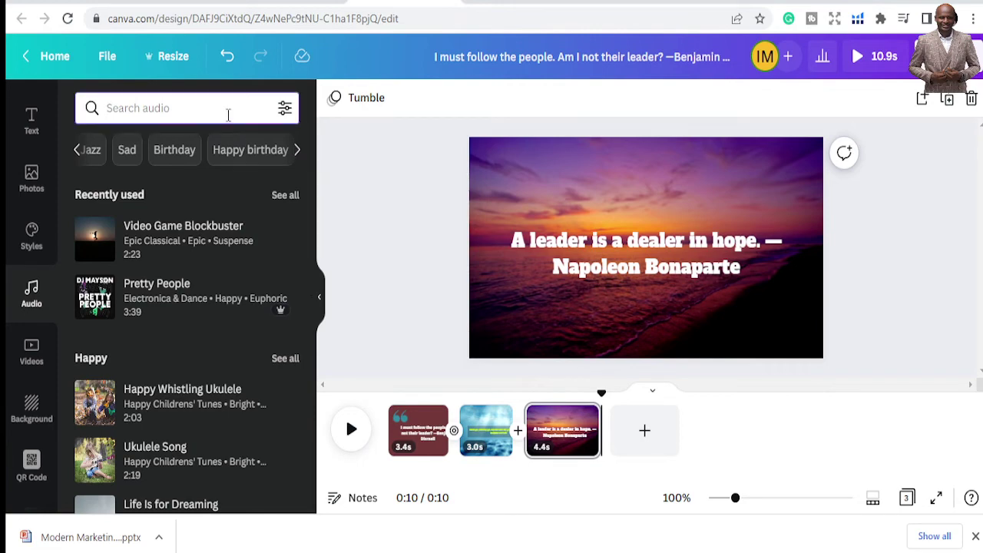
pyautogui.write('inspirat')
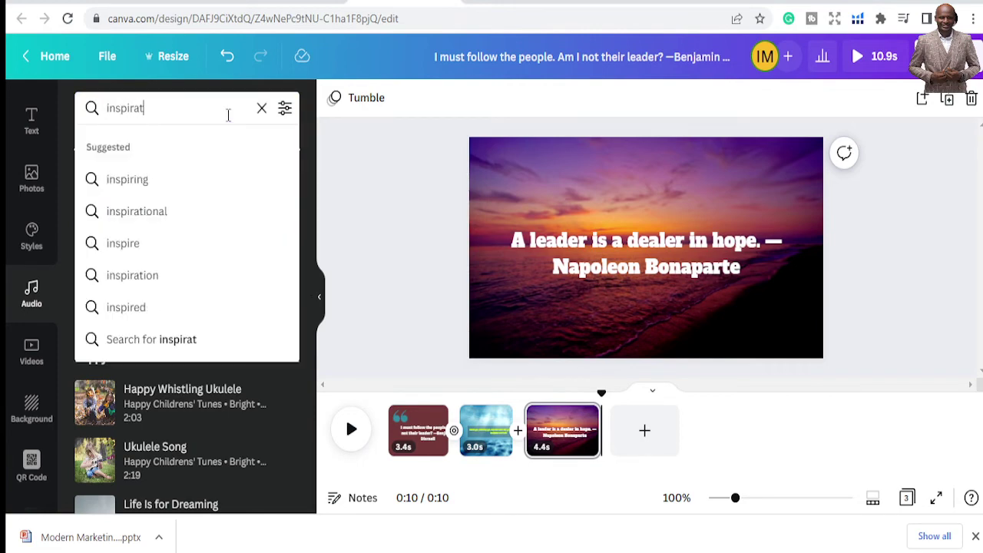
pyautogui.write('ional')
pyautogui.press('Return')
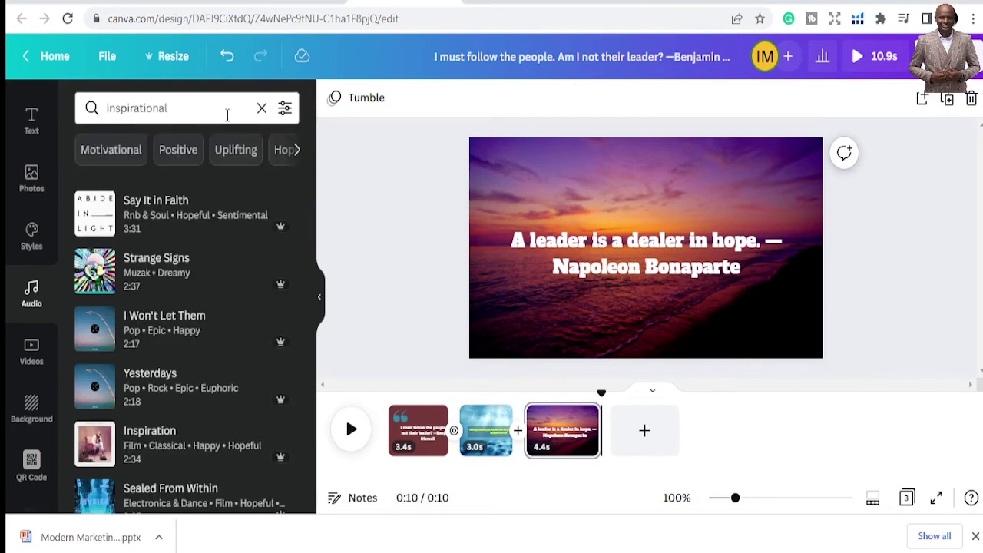
# - Browse the inspirational tracks, preview "You Know Where to Find Me" and add it to the video
pyautogui.scroll(-6, 143, 333)
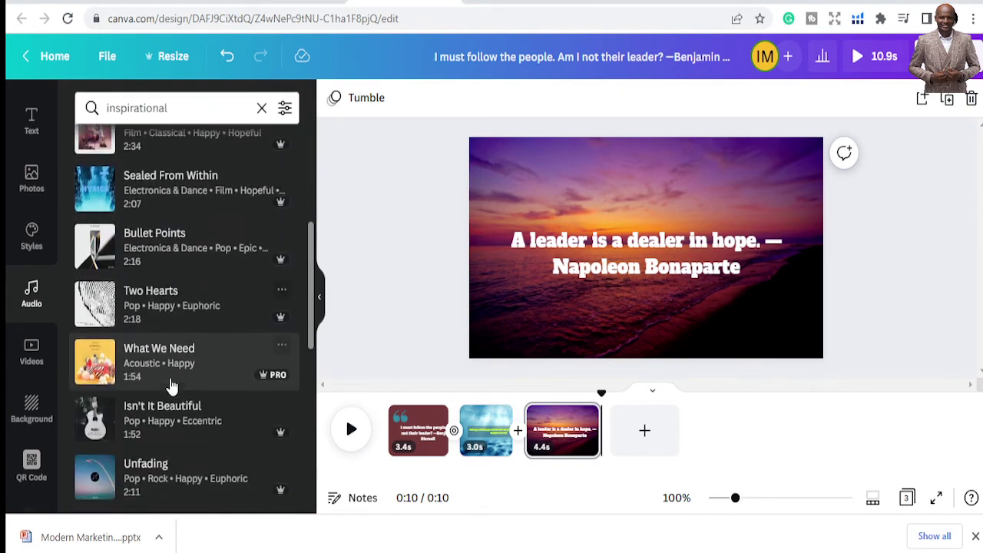
pyautogui.scroll(-8, 170, 387)
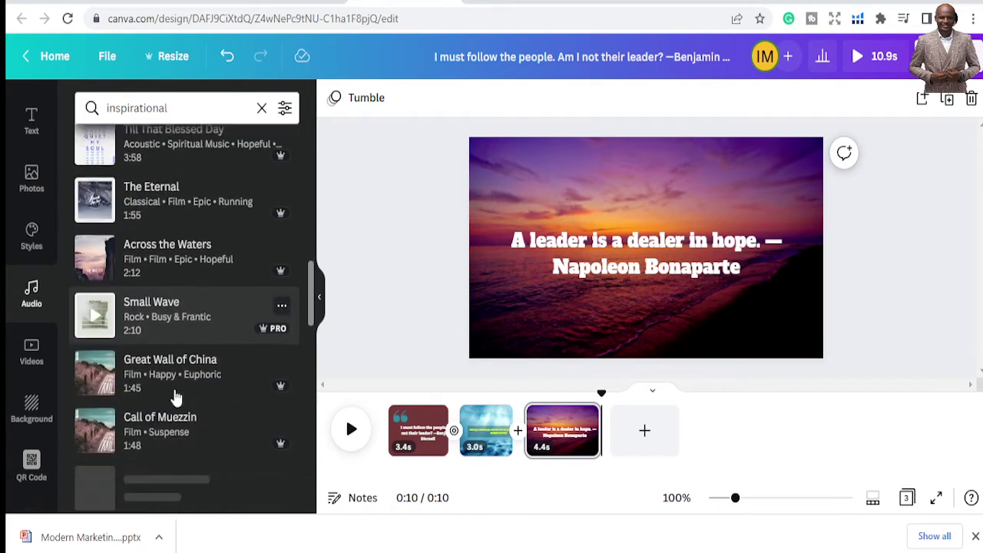
pyautogui.scroll(-5, 175, 404)
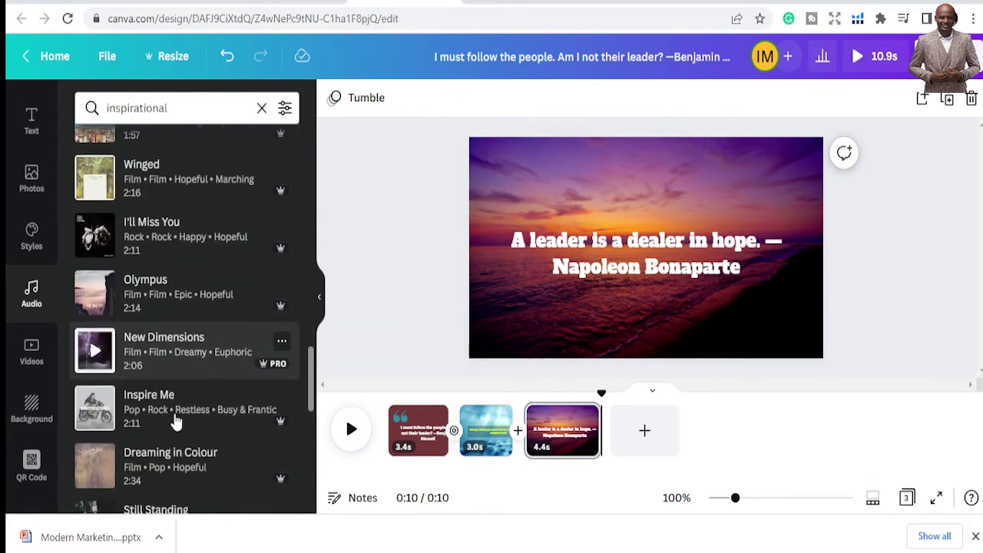
pyautogui.scroll(-2, 174, 438)
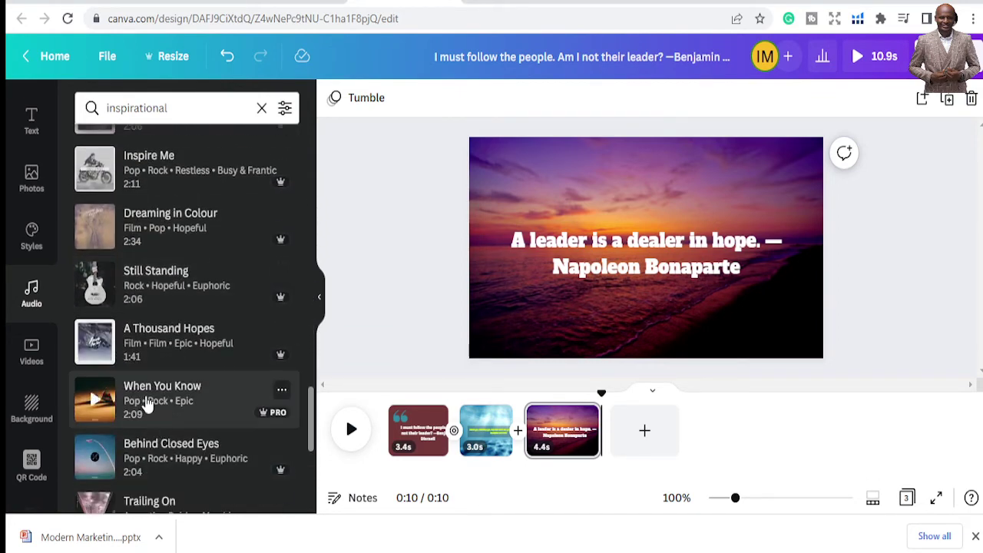
pyautogui.scroll(-3, 148, 404)
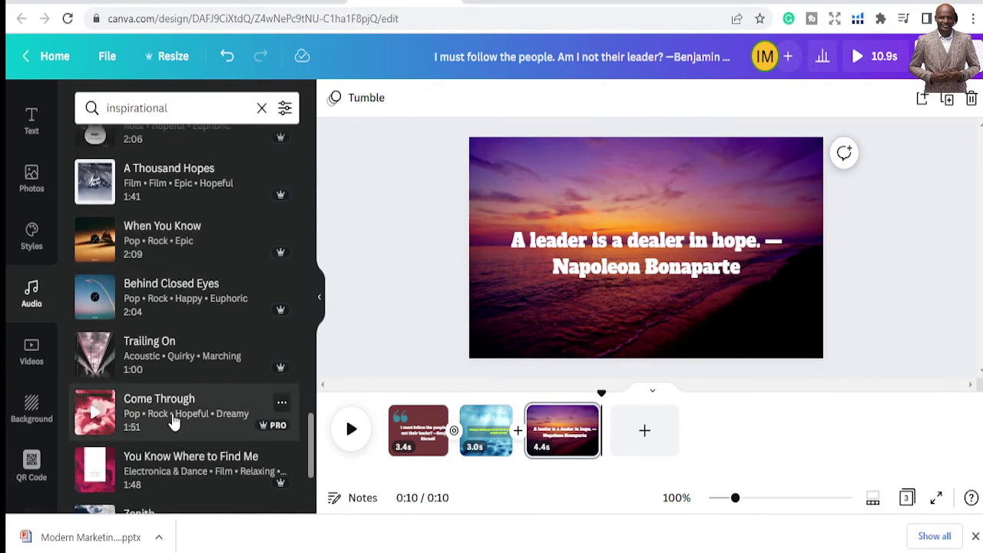
pyautogui.scroll(-1, 169, 437)
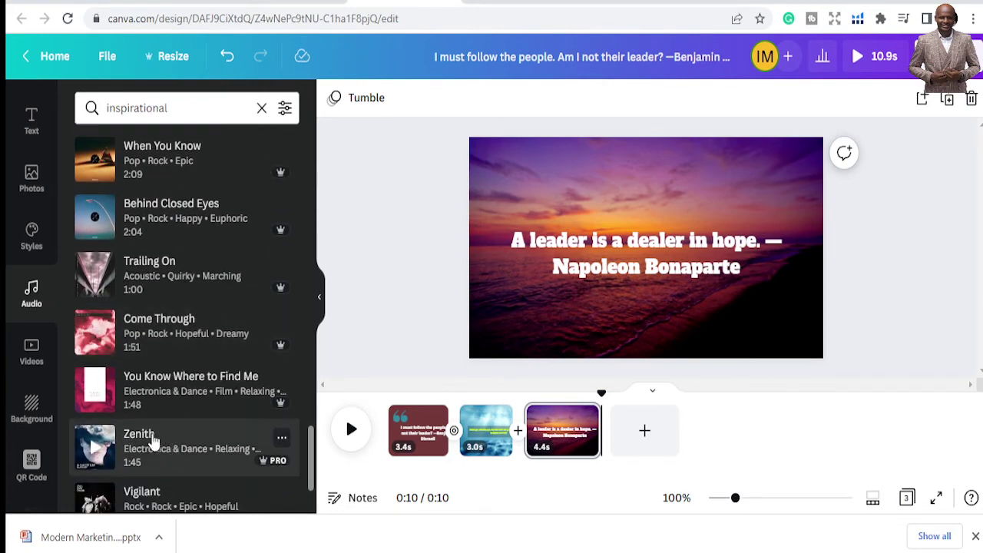
pyautogui.scroll(-2, 154, 442)
pyautogui.scroll(2, 146, 392)
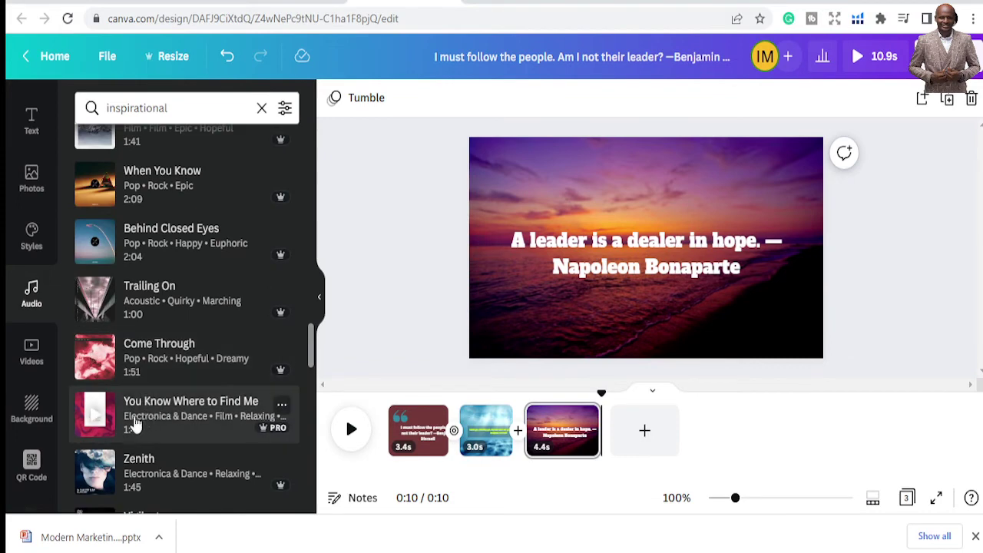
pyautogui.click(97, 416)
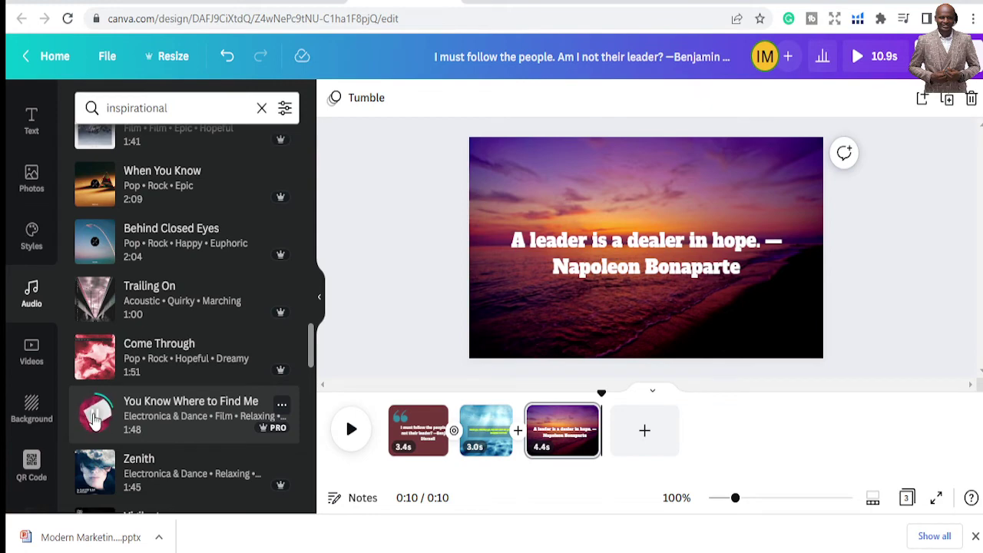
pyautogui.click(146, 421)
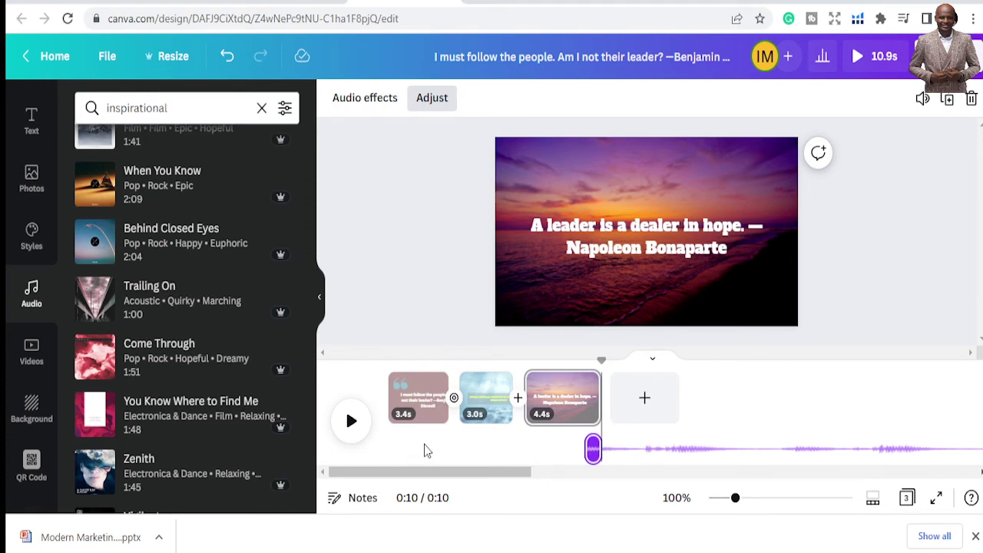
# - Play the video with the added track and delete the short audio clip under the end of the third page
pyautogui.click(351, 421)
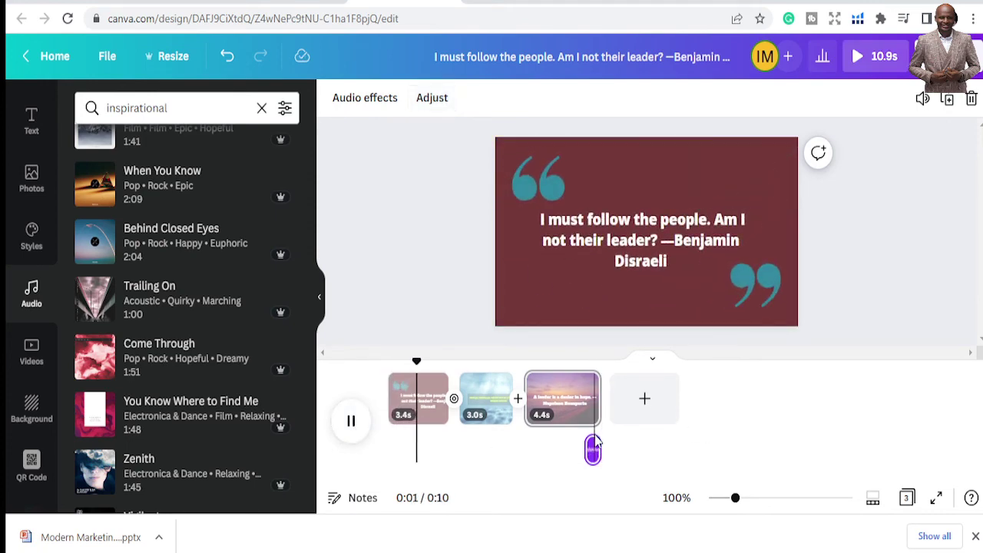
pyautogui.click(353, 422)
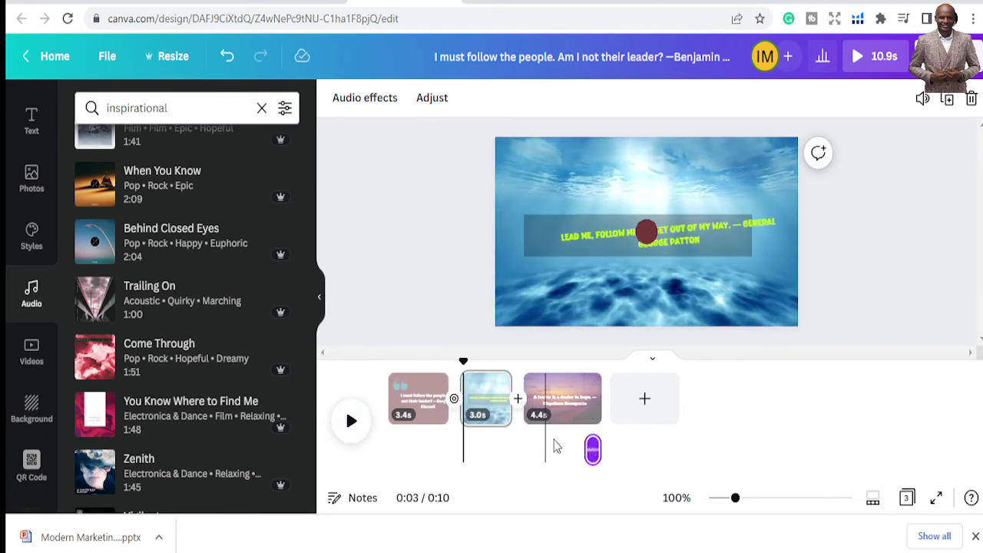
pyautogui.click(593, 452)
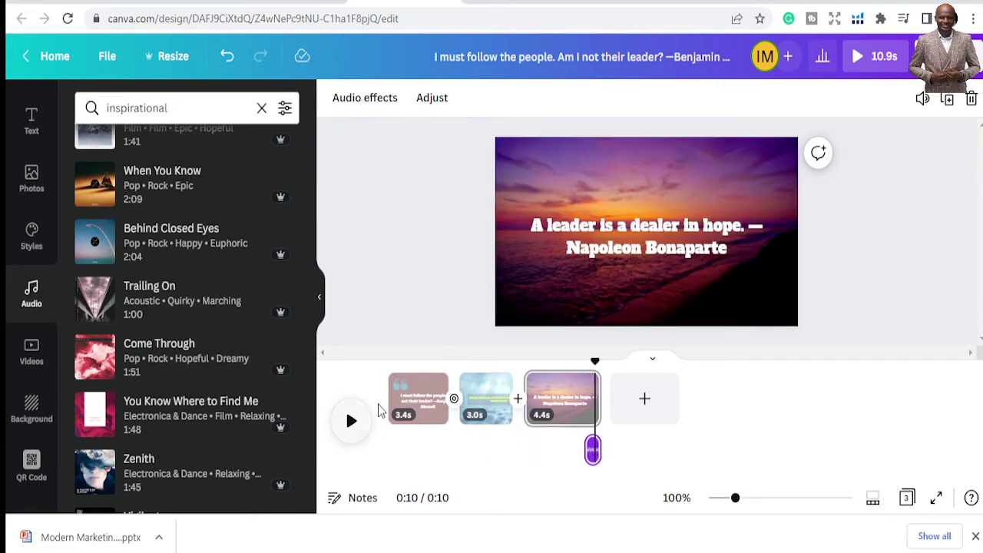
pyautogui.click(389, 359)
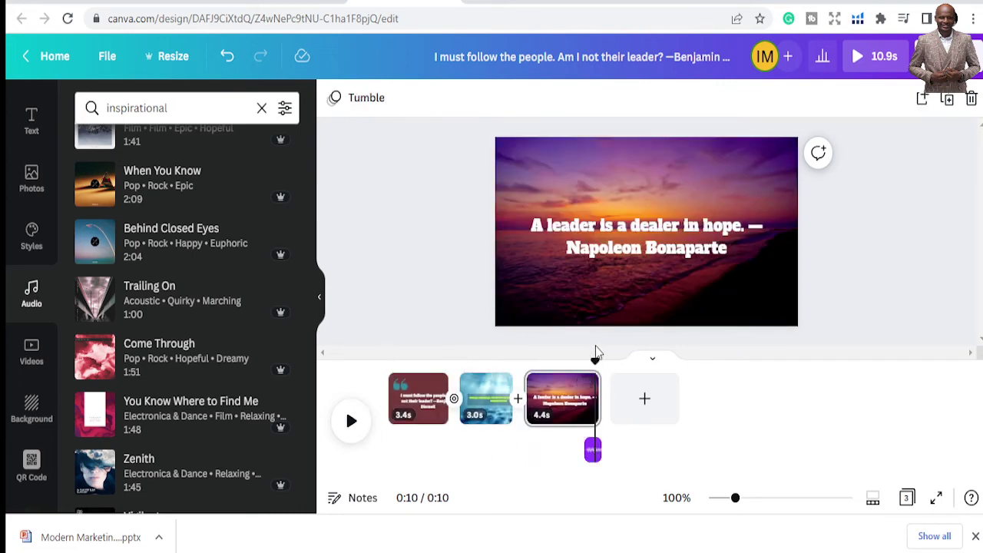
pyautogui.moveTo(595, 361); pyautogui.dragTo(390, 353)
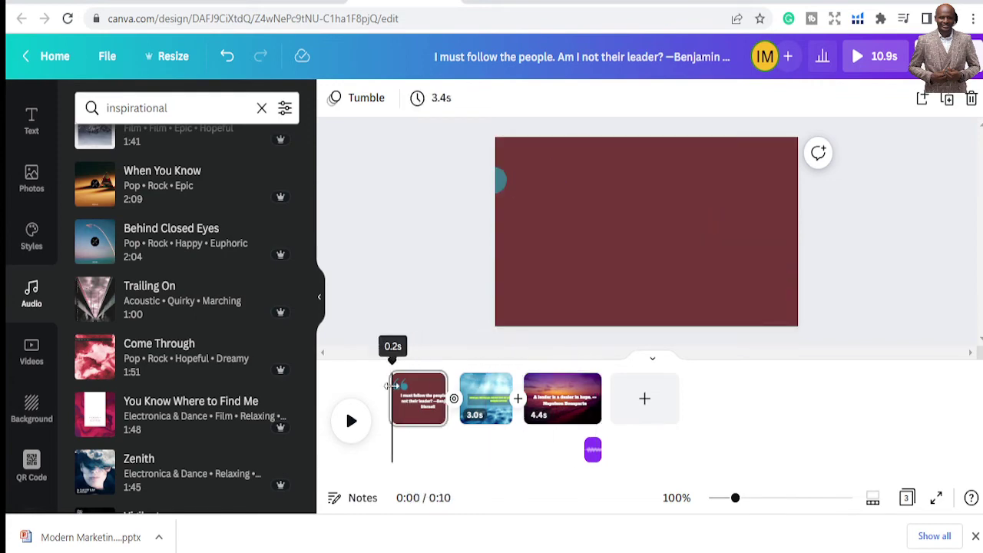
pyautogui.click(592, 451)
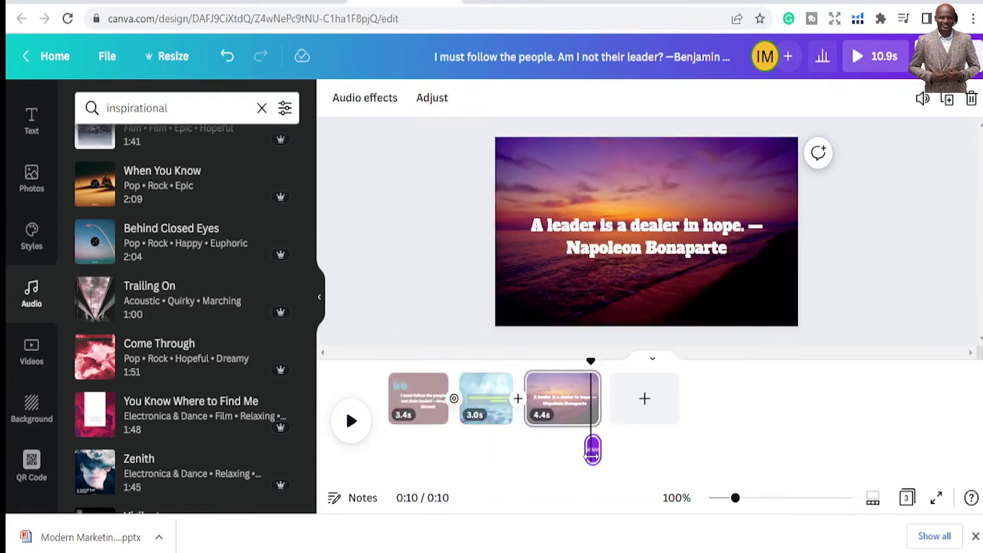
pyautogui.press('Delete')
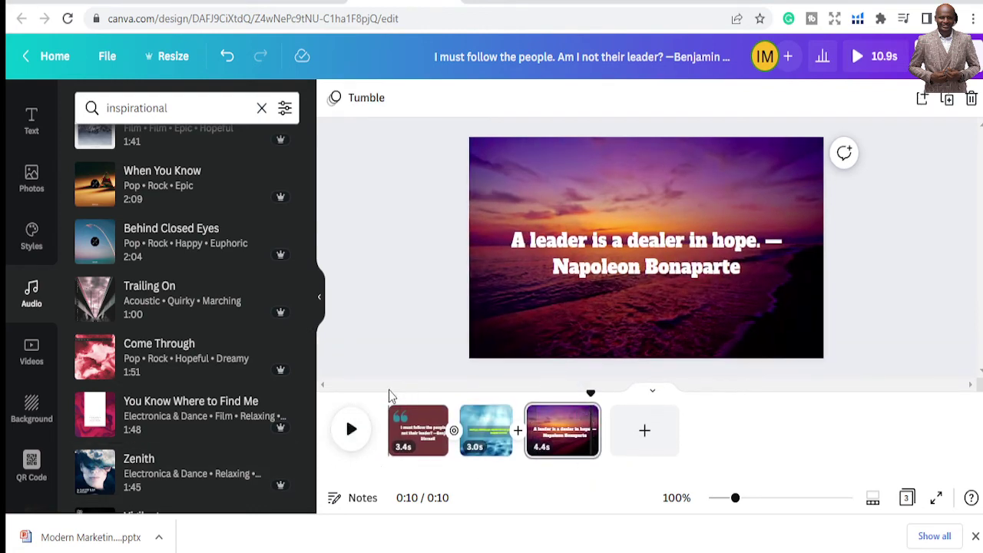
# - Set the playhead to the start of the first page and add the track "Vigilant" as background music
pyautogui.click(392, 420)
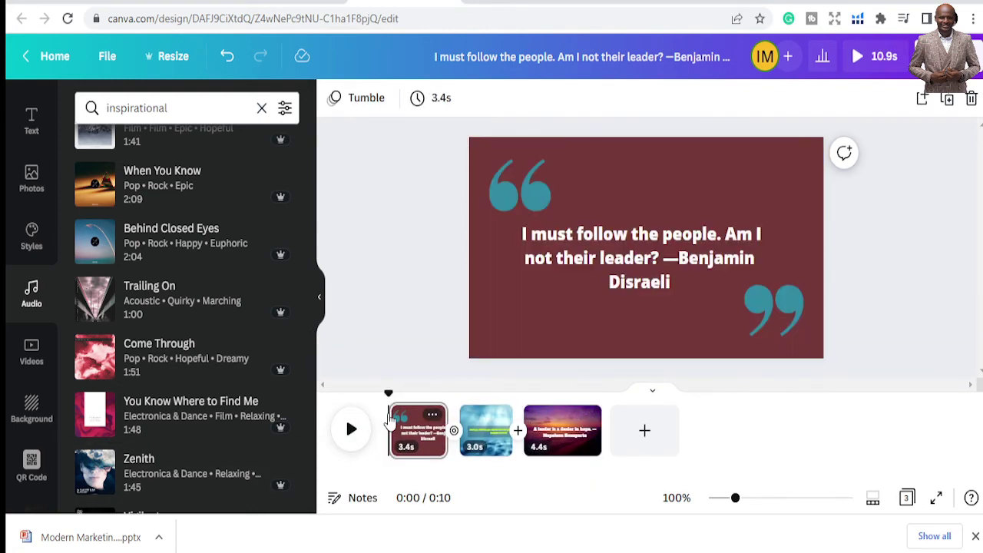
pyautogui.moveTo(106, 417)
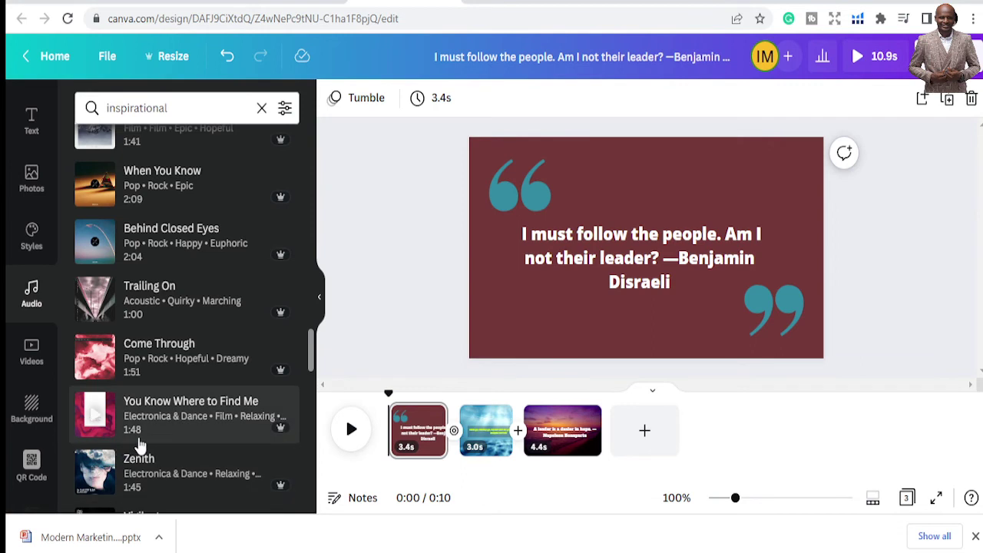
pyautogui.click(96, 414)
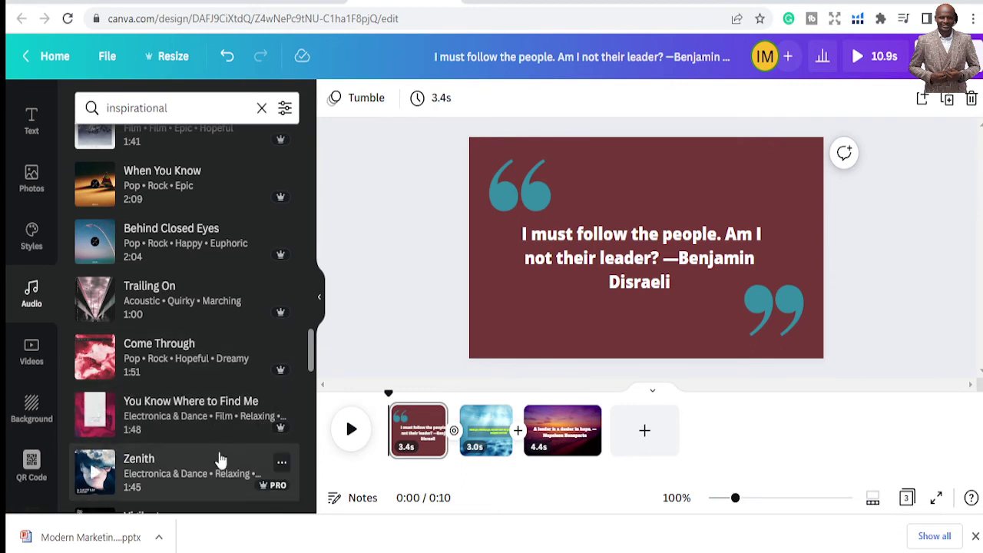
pyautogui.scroll(-2, 215, 459)
pyautogui.moveTo(150, 362)
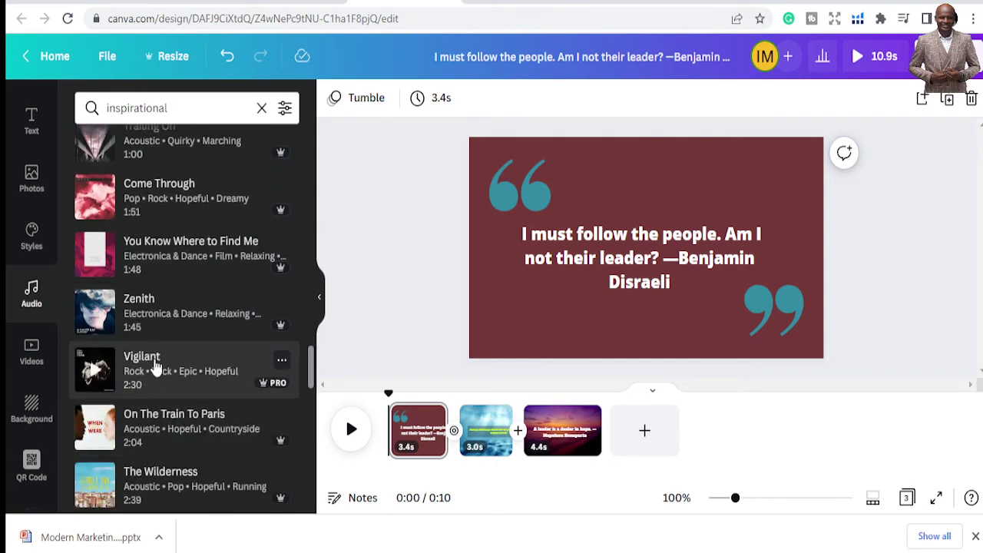
pyautogui.click(153, 367)
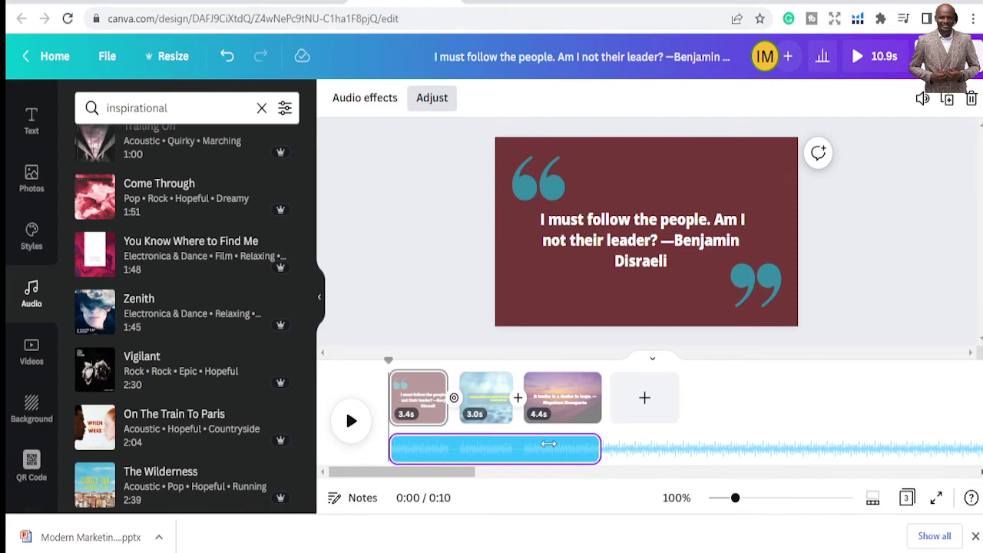
# - Play the video from the beginning with the background music and scrub the playhead through the first page
pyautogui.click(598, 456)
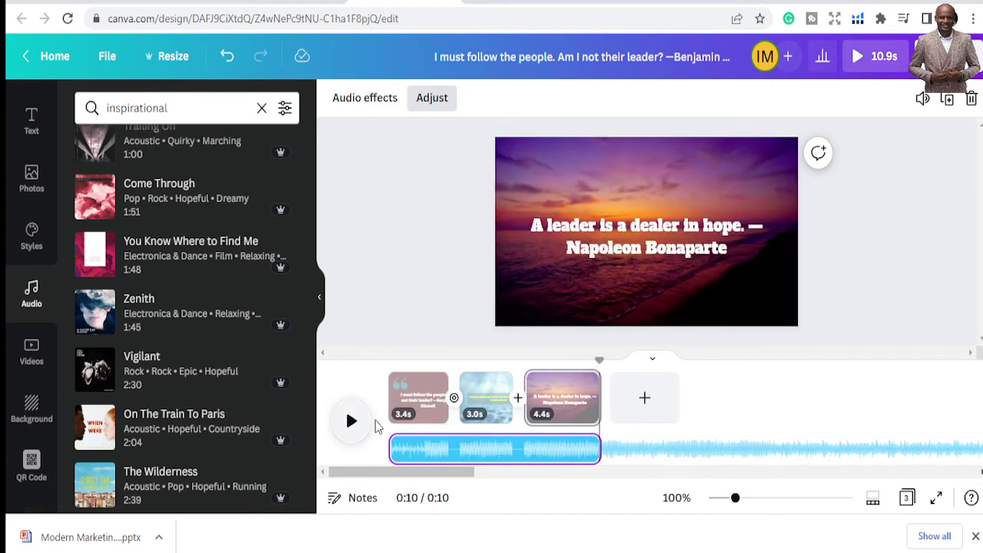
pyautogui.click(347, 426)
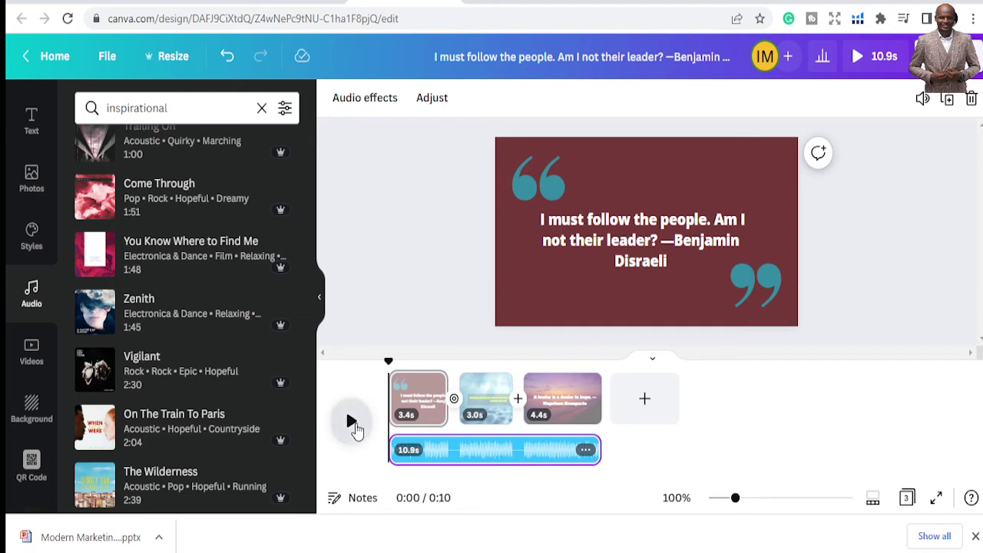
pyautogui.click(353, 427)
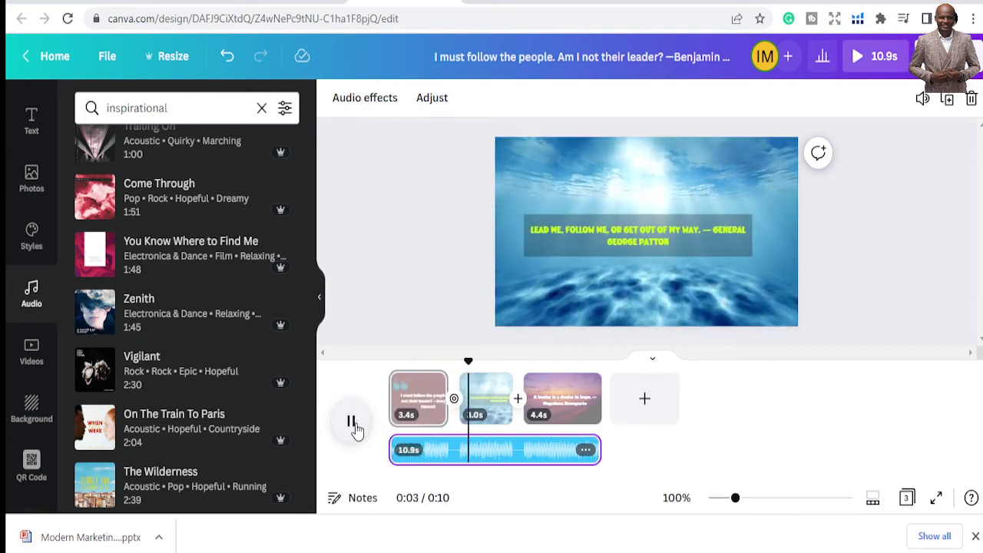
pyautogui.click(352, 423)
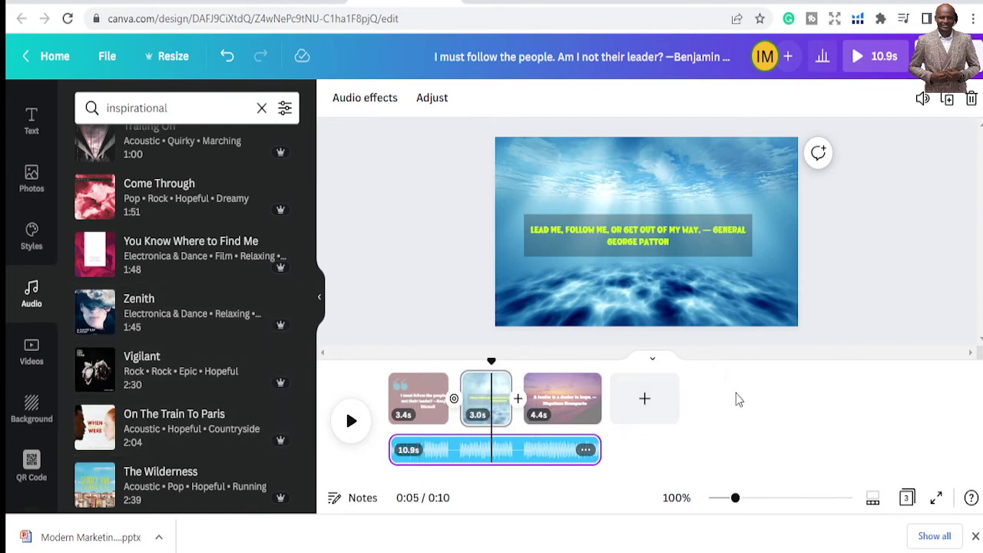
pyautogui.moveTo(490, 361); pyautogui.dragTo(390, 358)
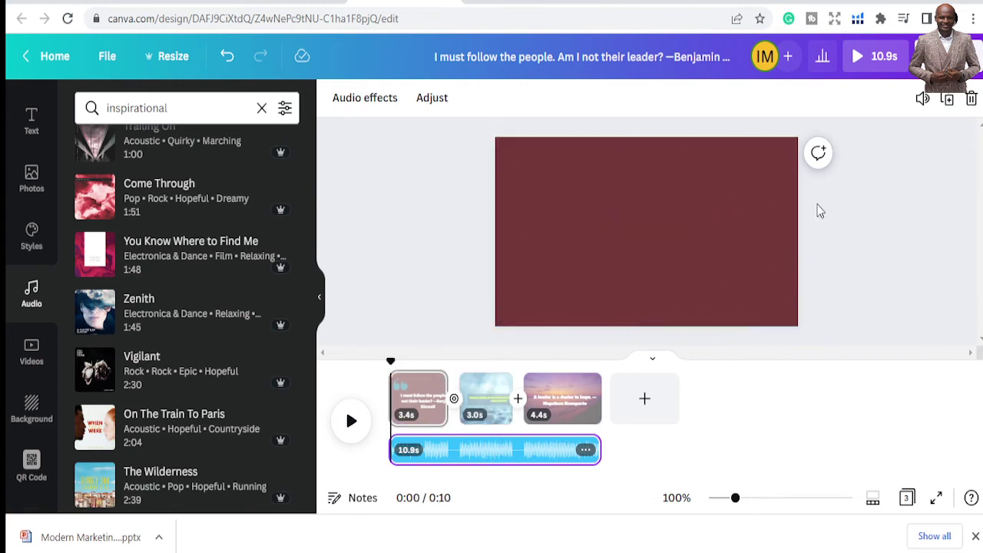
pyautogui.moveTo(387, 361); pyautogui.dragTo(417, 357)
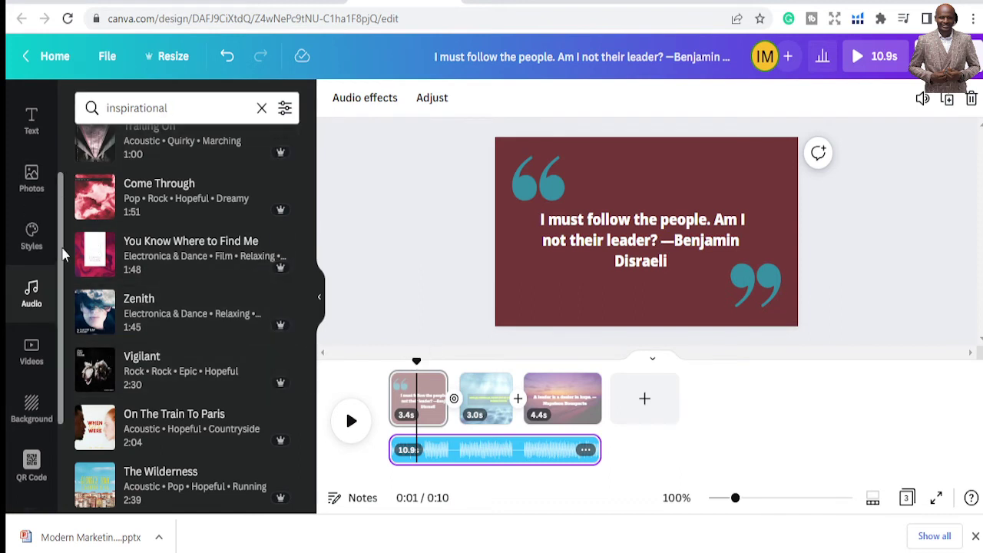
# - Clear the search term from the audio library
pyautogui.scroll(3, 39, 265)
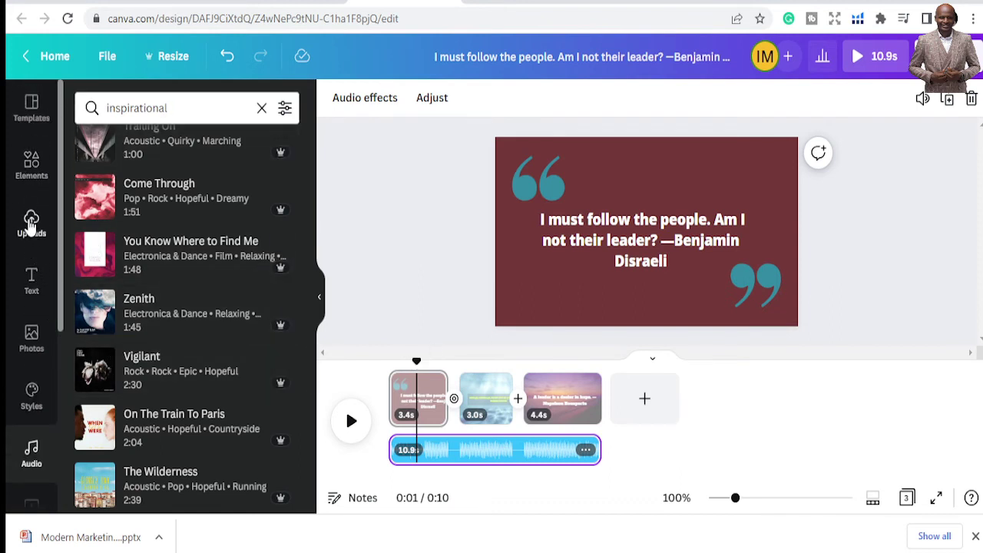
pyautogui.click(261, 108)
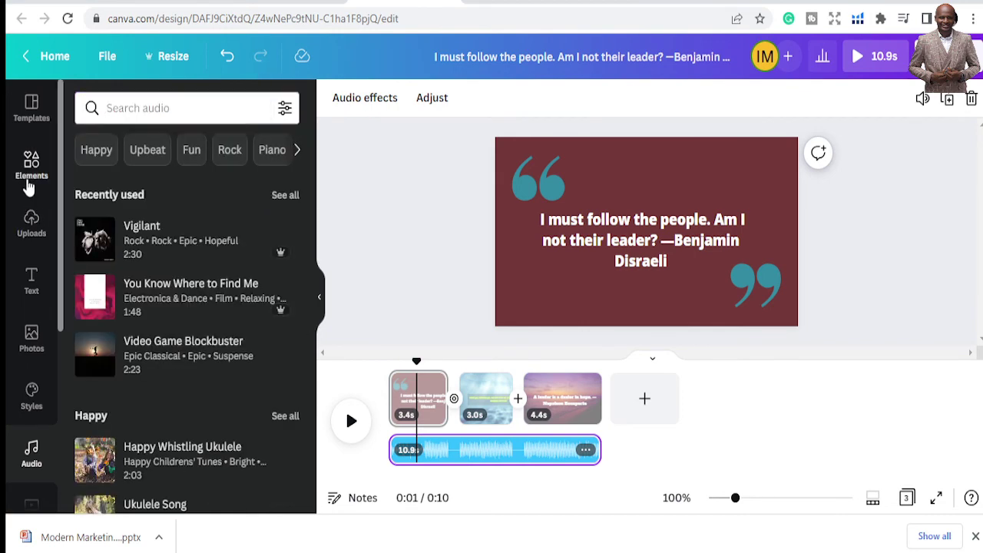
# - Search the elements library for "motion"
pyautogui.click(29, 178)
pyautogui.click(204, 109)
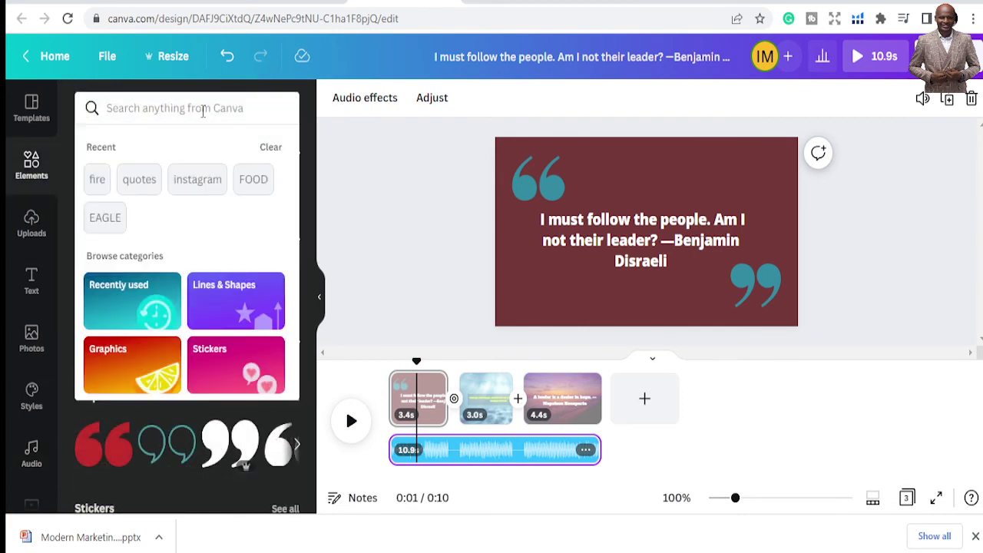
pyautogui.write('moti')
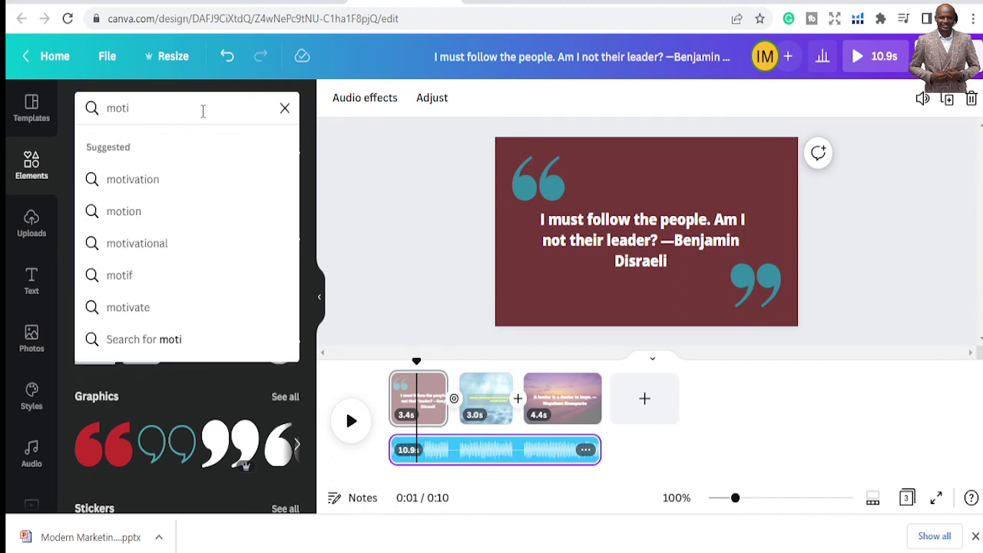
pyautogui.write('o')
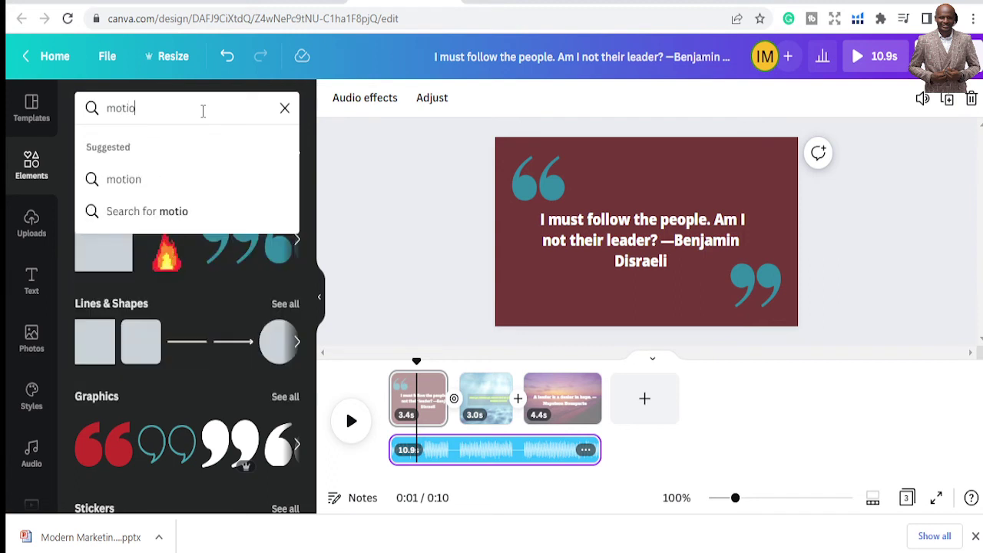
pyautogui.click(143, 184)
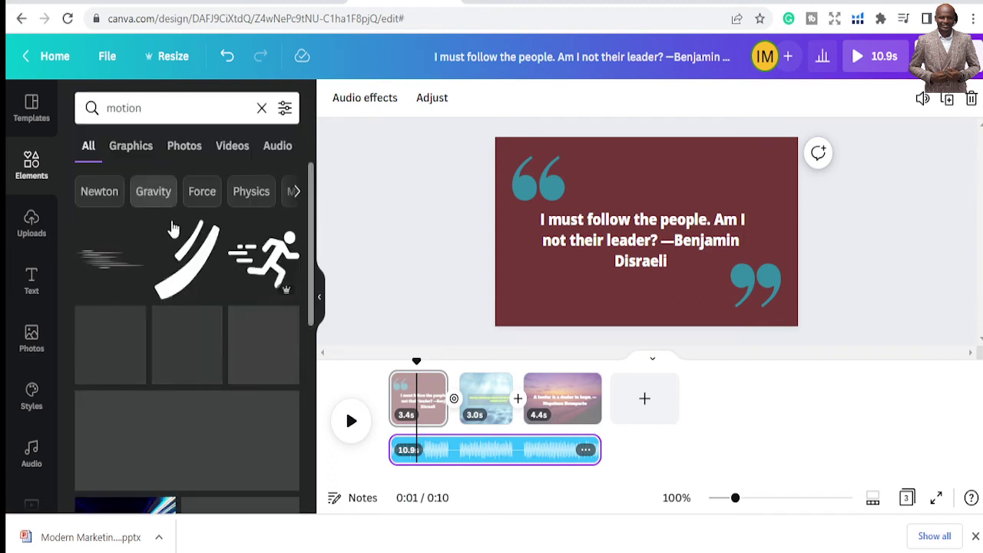
# - Add the animated blue-green wave graphic from the search results to the first page
pyautogui.scroll(-2, 290, 461)
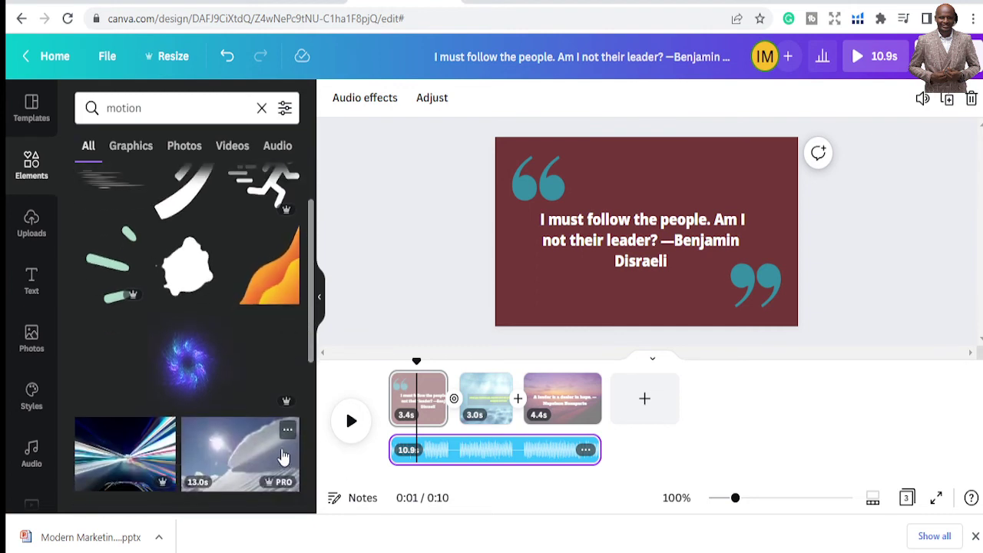
pyautogui.scroll(-4, 288, 453)
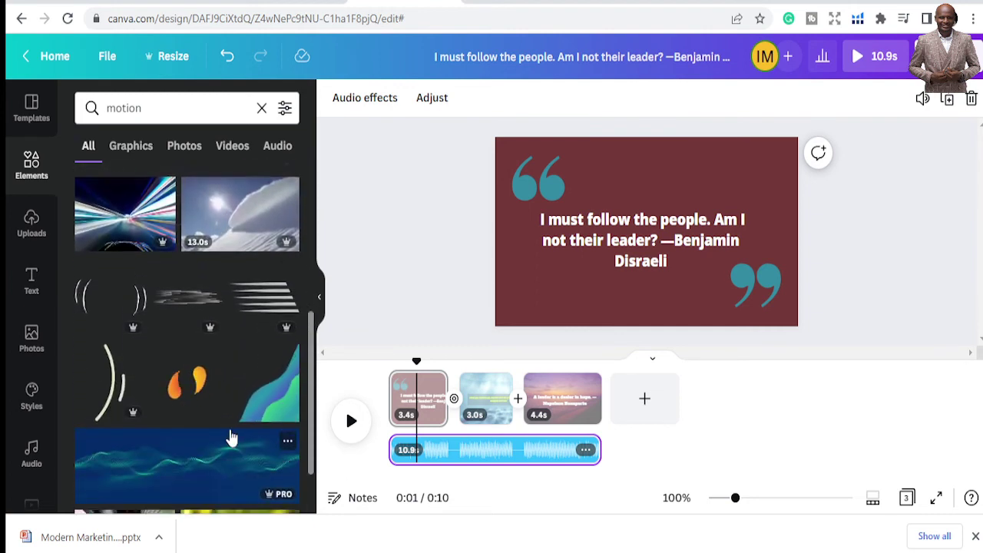
pyautogui.scroll(-2, 230, 440)
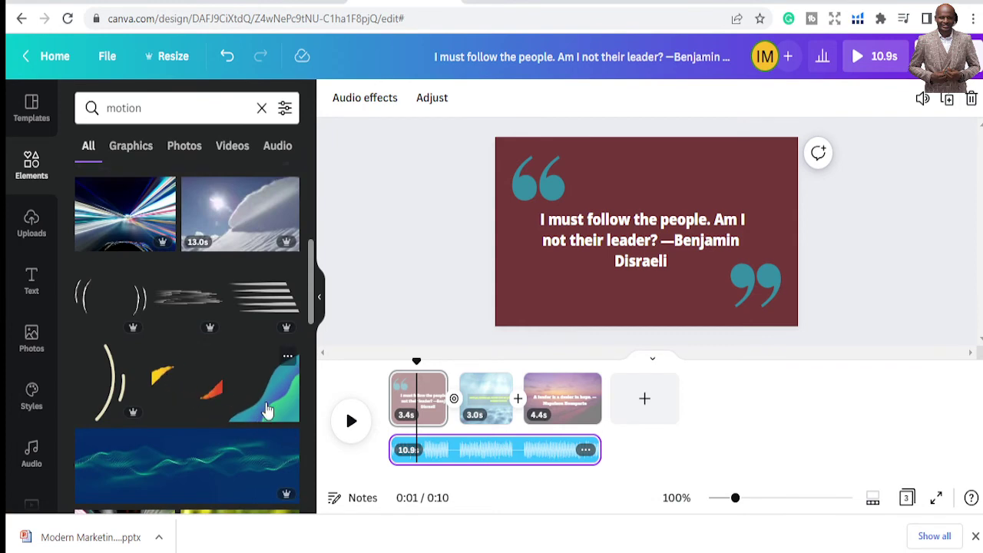
pyautogui.click(267, 397)
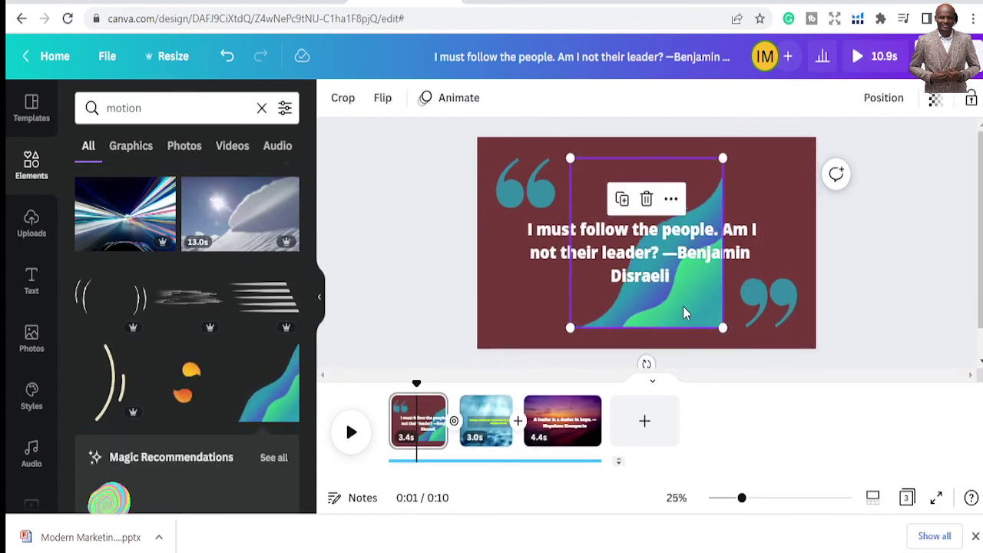
# - Shrink the wave graphic and fit it into the upper-right corner of the first page, clear of the quote text
pyautogui.moveTo(670, 311); pyautogui.dragTo(585, 326)
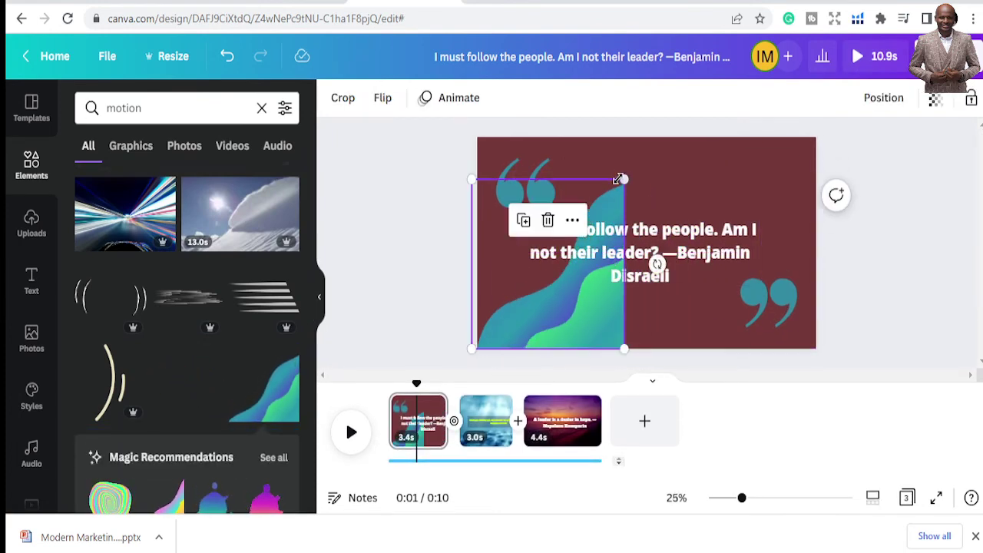
pyautogui.moveTo(621, 180); pyautogui.dragTo(576, 232)
pyautogui.moveTo(538, 323); pyautogui.dragTo(770, 207)
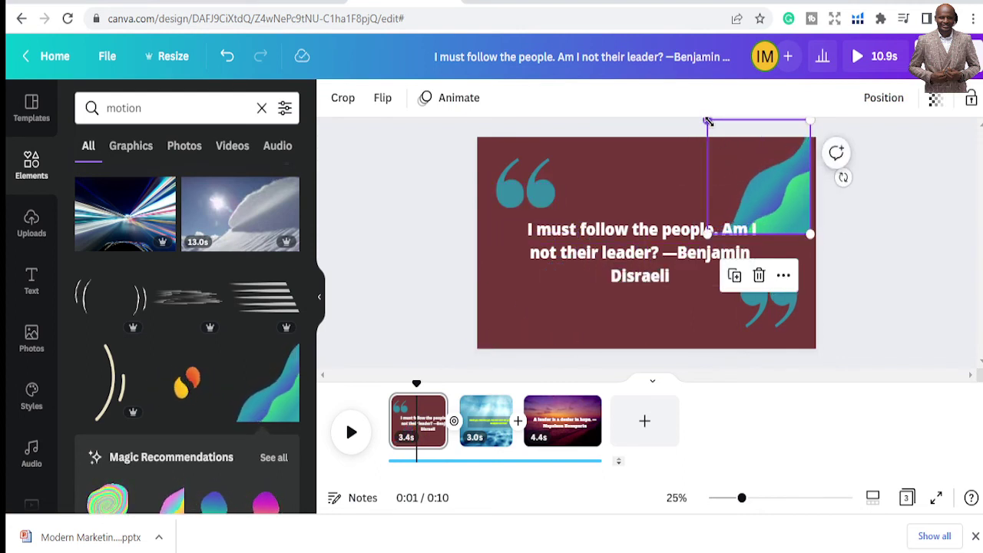
pyautogui.moveTo(707, 122); pyautogui.dragTo(751, 164)
pyautogui.moveTo(779, 204); pyautogui.dragTo(792, 177)
pyautogui.click(681, 186)
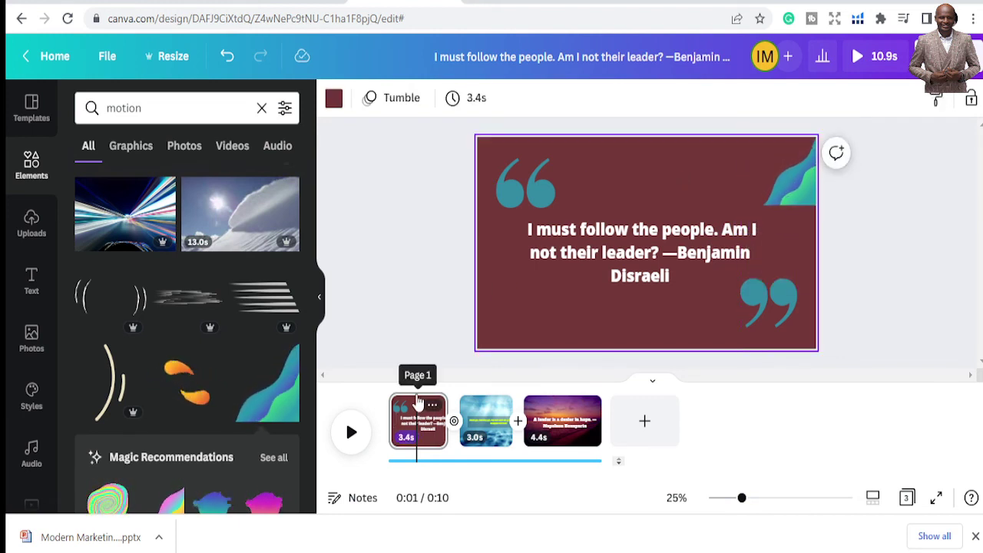
# - Play the video from near the start of the first page into the second page to check the animated graphic
pyautogui.moveTo(416, 388); pyautogui.dragTo(397, 386)
pyautogui.click(350, 432)
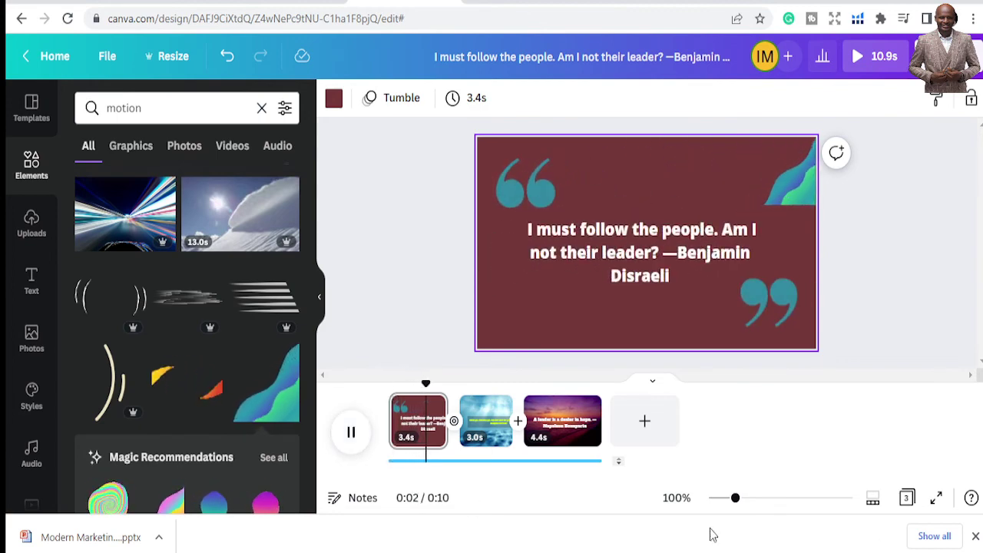
pyautogui.click(351, 433)
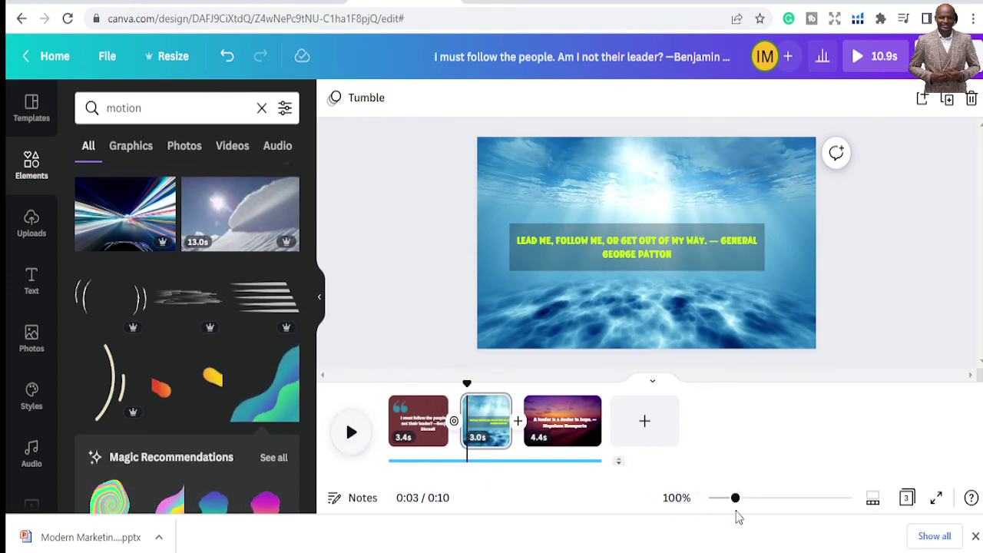
pyautogui.click(351, 433)
pyautogui.click(350, 433)
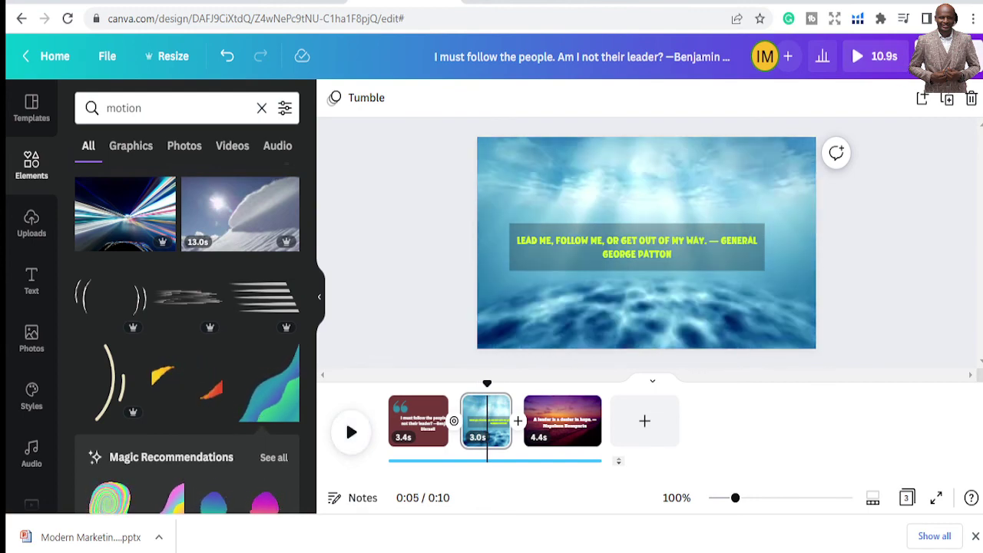
pyautogui.click(949, 57)
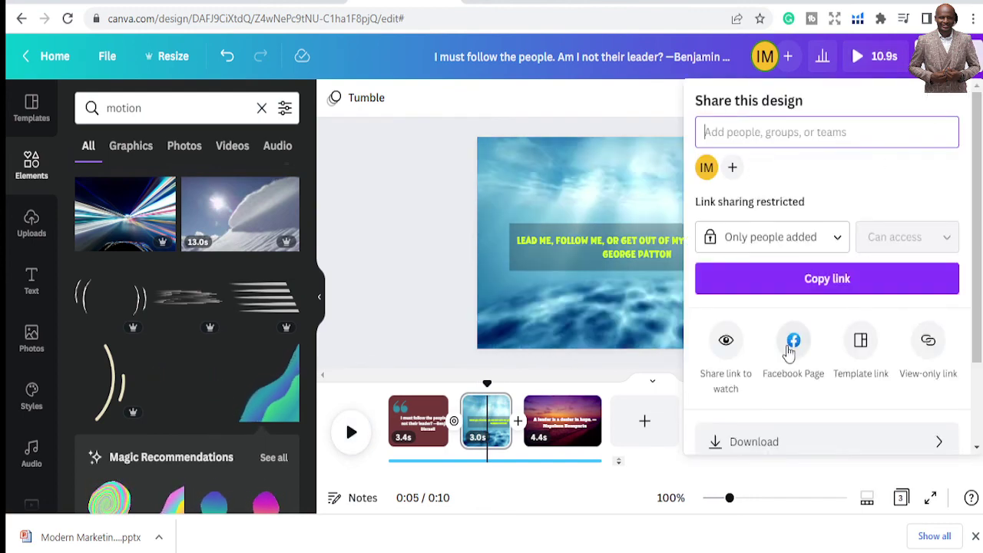
pyautogui.click(780, 442)
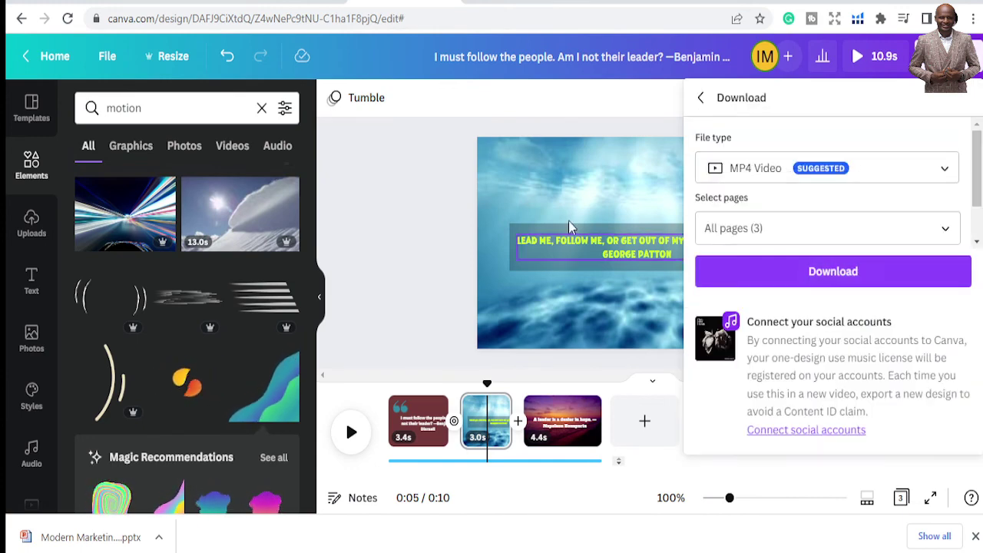
pyautogui.click(437, 204)
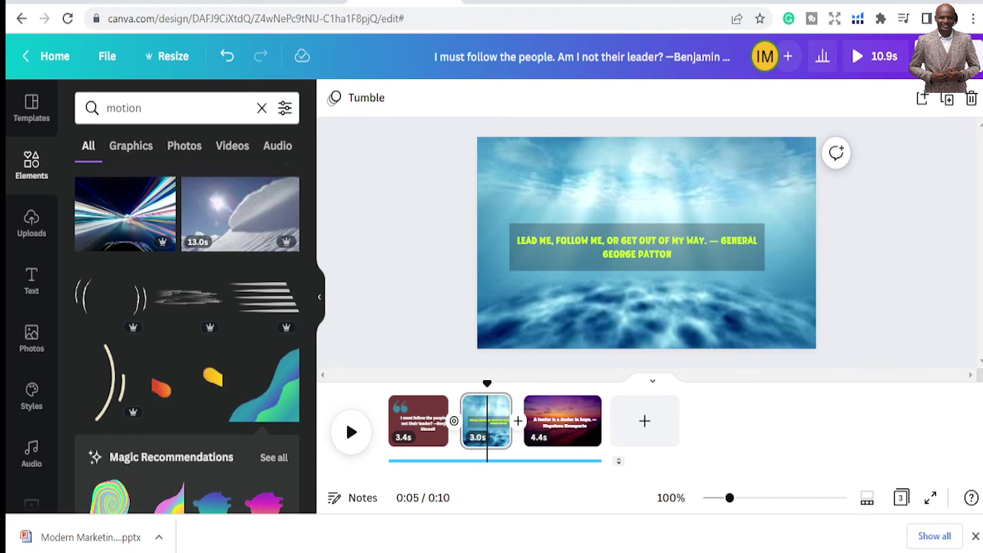
# - Download all three pages of the design as an MP4 video and dismiss the download progress display
pyautogui.click(949, 56)
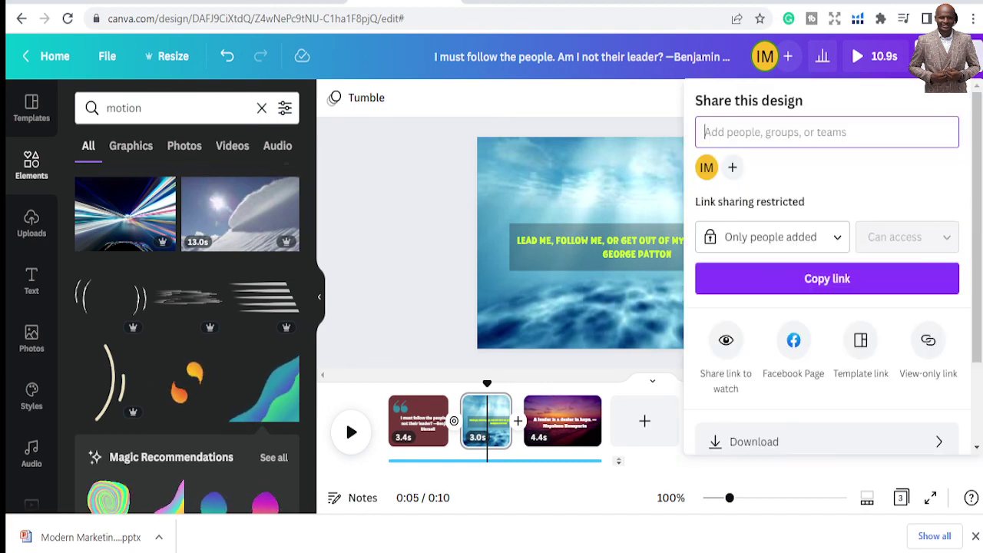
pyautogui.click(803, 442)
pyautogui.click(807, 272)
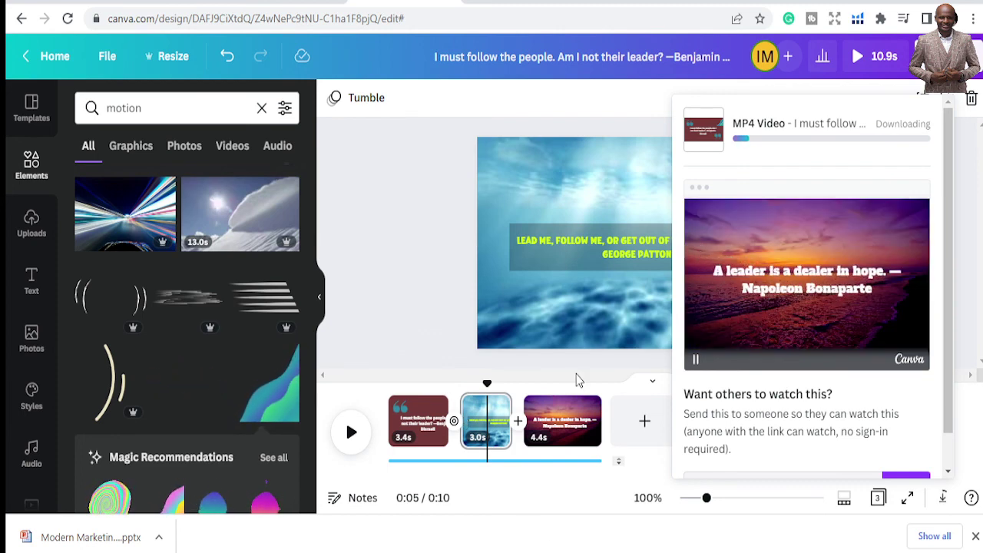
pyautogui.click(431, 258)
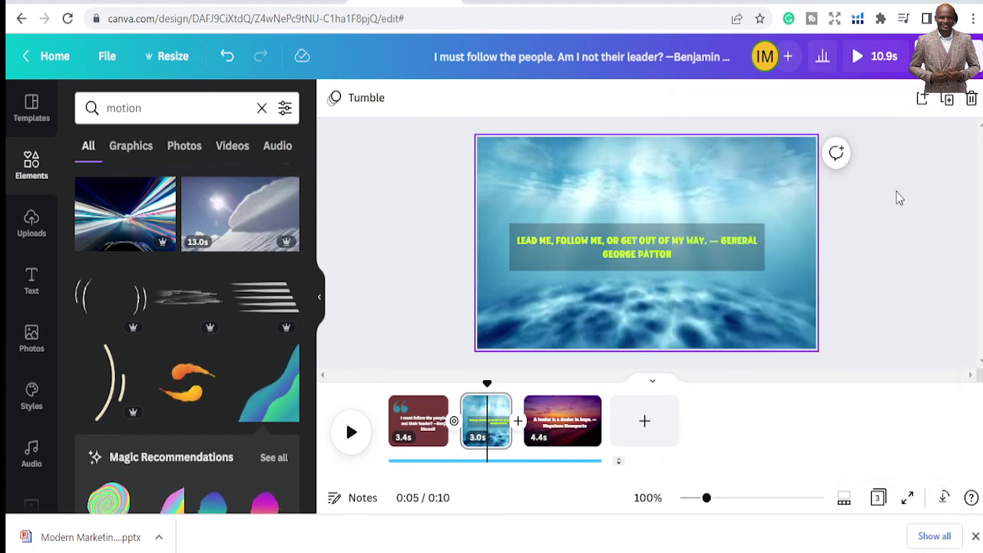